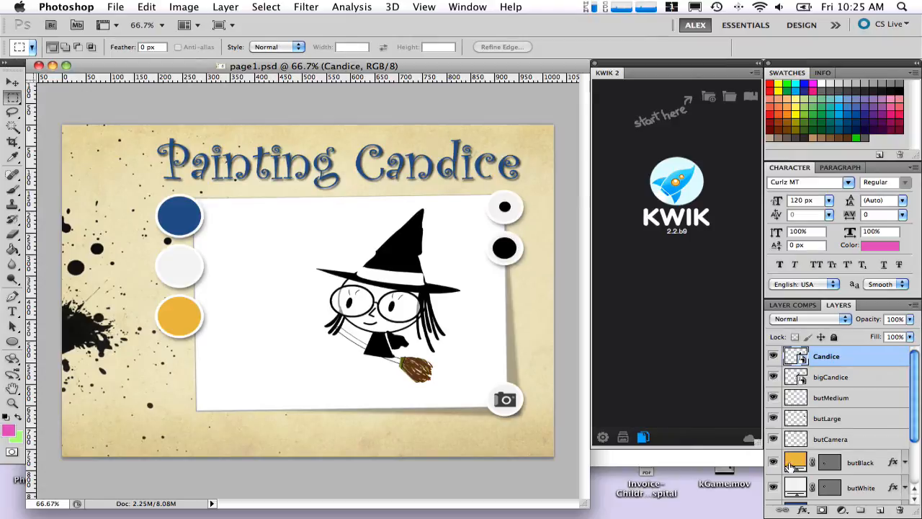
Hide and reshow the back, painting, butBlue, butWhite and butBlack layers one by one to examine what each contains
{"action": "scroll", "coordinate": [917, 476], "scroll_direction": "down", "scroll_amount": 3}
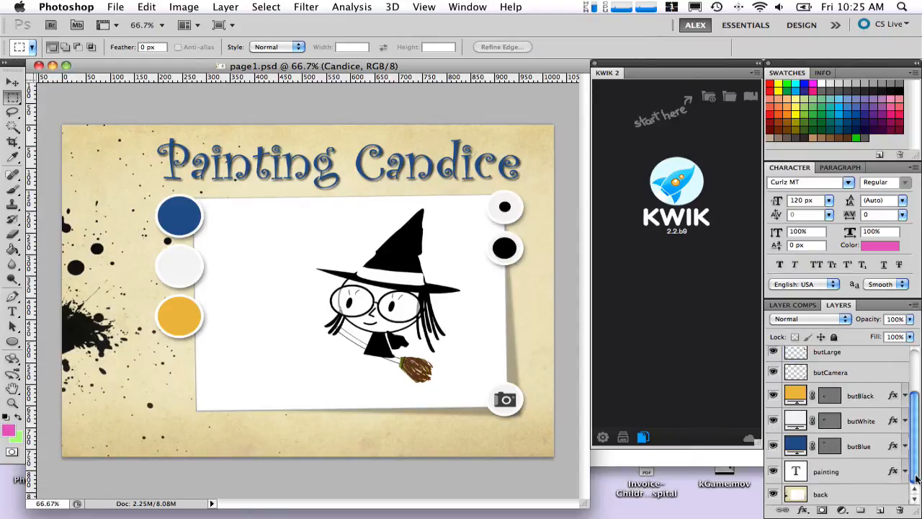
{"action": "left_click", "coordinate": [773, 495]}
{"action": "left_click", "coordinate": [774, 495]}
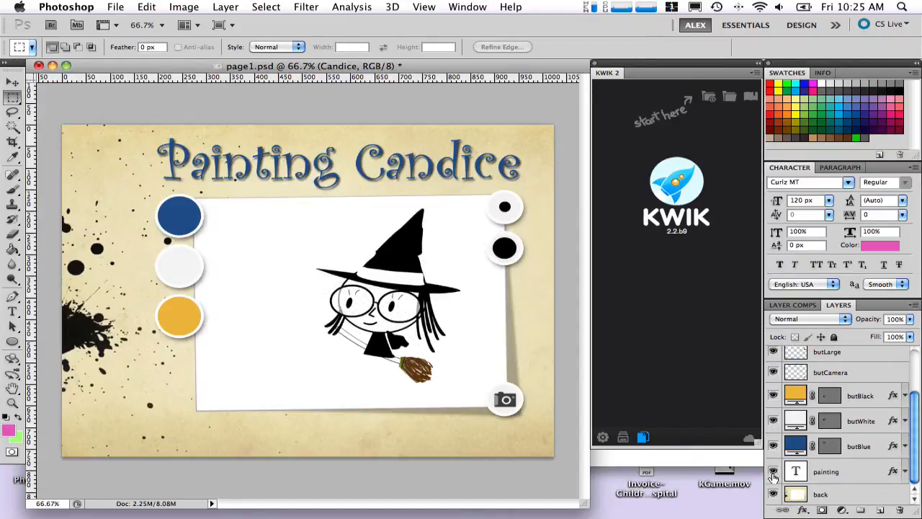
{"action": "left_click", "coordinate": [774, 472]}
{"action": "left_click", "coordinate": [774, 472]}
{"action": "left_click", "coordinate": [774, 445]}
{"action": "left_click", "coordinate": [774, 445]}
{"action": "left_click", "coordinate": [774, 421]}
{"action": "left_click", "coordinate": [774, 395]}
{"action": "left_click", "coordinate": [773, 421]}
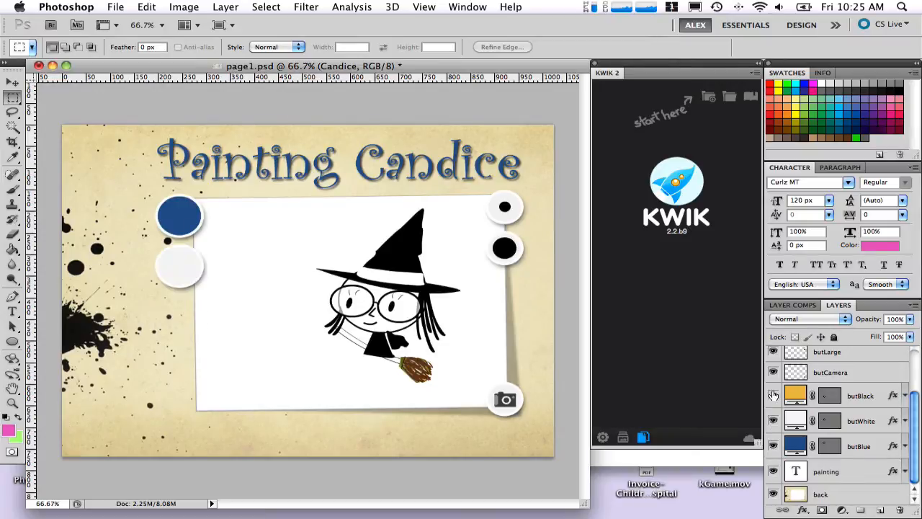
{"action": "left_click", "coordinate": [772, 397]}
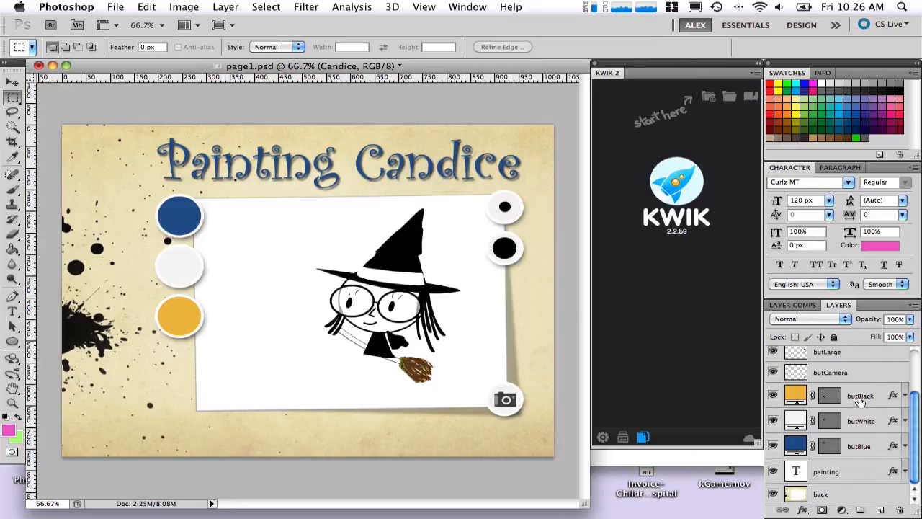
Rename the butBlack layer as butOrange
{"action": "scroll", "coordinate": [868, 402], "scroll_direction": "up", "scroll_amount": 1}
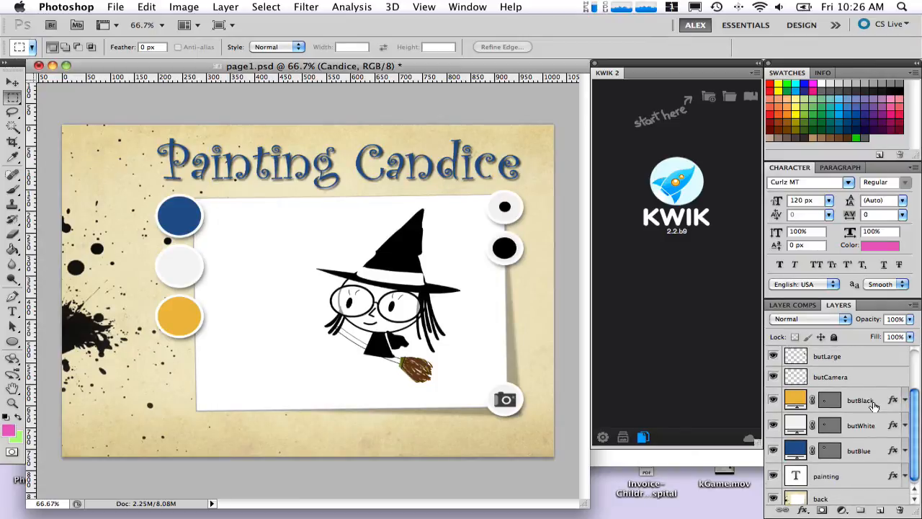
{"action": "left_click", "coordinate": [861, 401]}
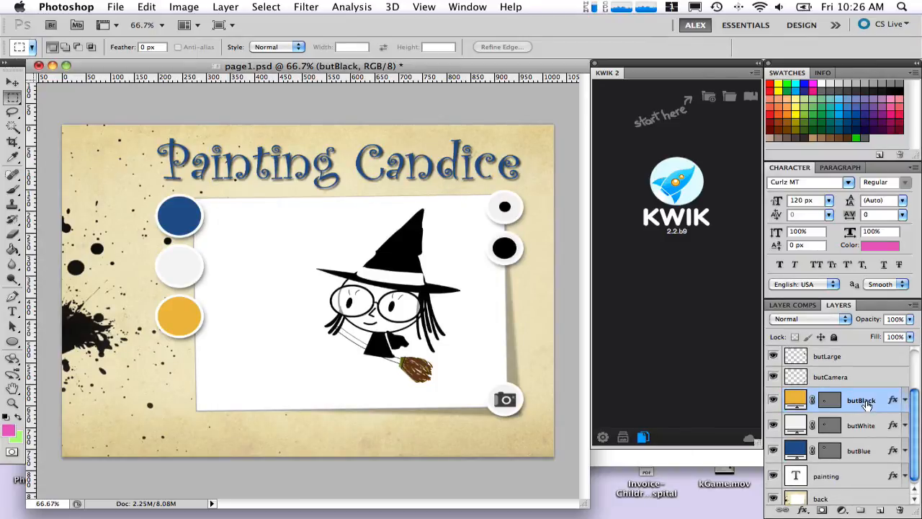
{"action": "double_click", "coordinate": [862, 401]}
{"action": "type", "text": "butOrange"}
{"action": "key", "text": "Return"}
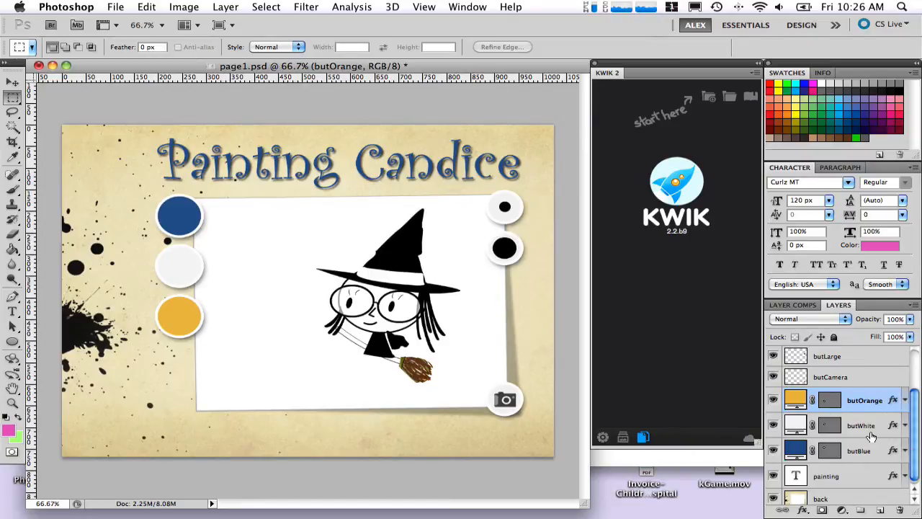
Hide and reshow the butCamera layer to identify its button on the page
{"action": "scroll", "coordinate": [872, 436], "scroll_direction": "up", "scroll_amount": 3}
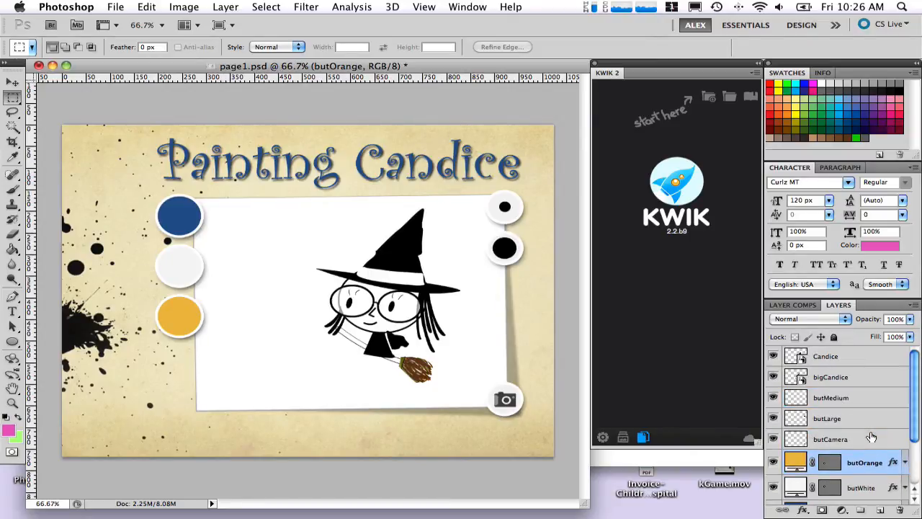
{"action": "left_click", "coordinate": [774, 438]}
{"action": "left_click", "coordinate": [773, 439]}
{"action": "left_click", "coordinate": [773, 438]}
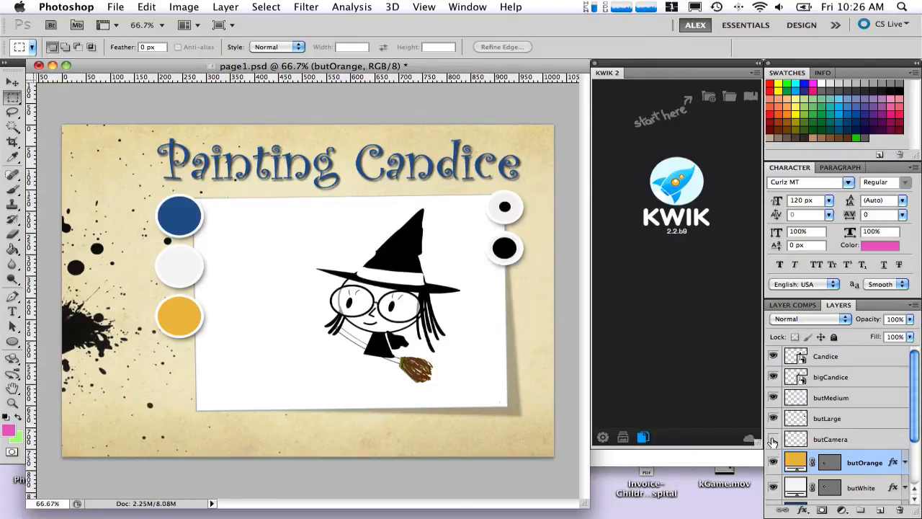
{"action": "left_click", "coordinate": [773, 438]}
Hide and reshow the butLarge and butMedium layers to identify the two brush-size buttons on the page
{"action": "left_click", "coordinate": [774, 418]}
{"action": "left_click", "coordinate": [773, 397]}
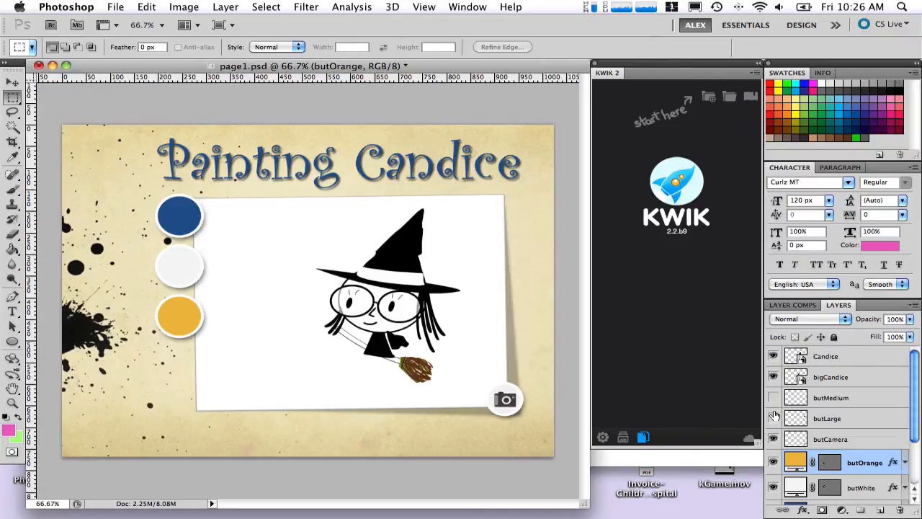
{"action": "left_click", "coordinate": [773, 418]}
{"action": "left_click", "coordinate": [773, 397]}
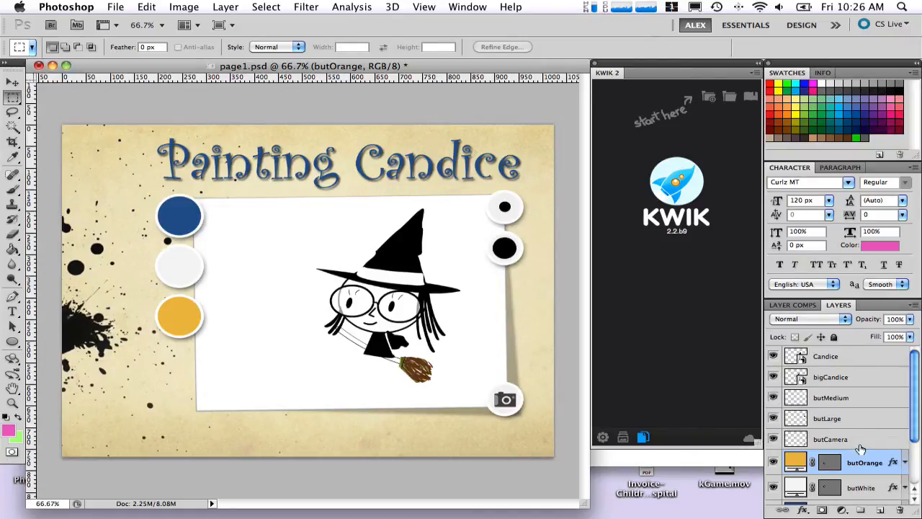
{"action": "left_click", "coordinate": [773, 418]}
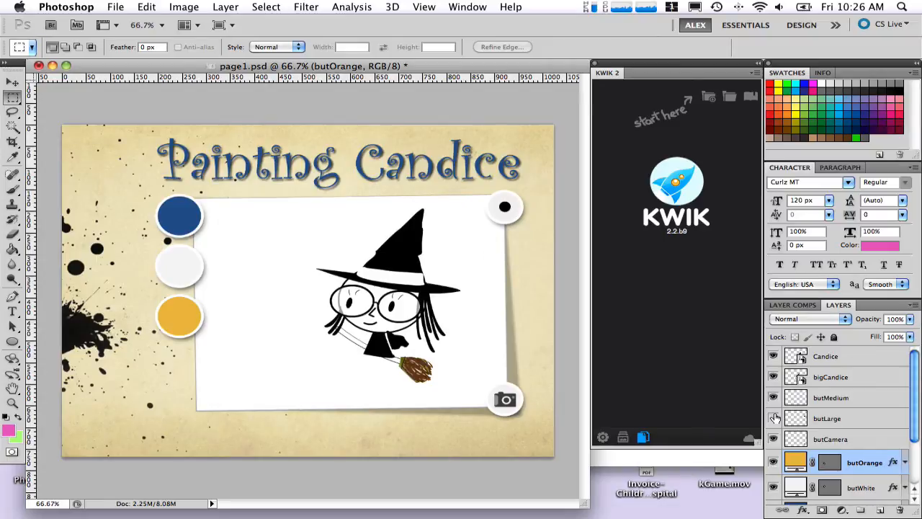
{"action": "left_click", "coordinate": [773, 418]}
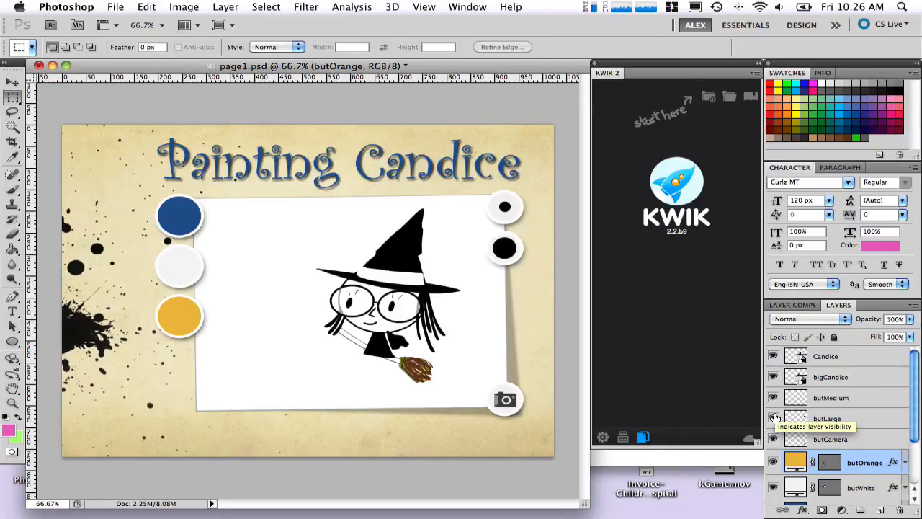
{"action": "left_click", "coordinate": [773, 398]}
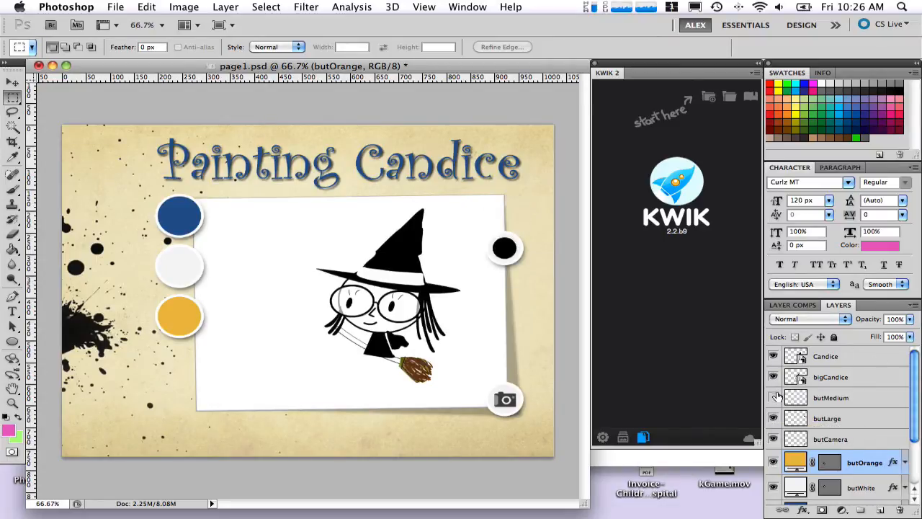
{"action": "left_click", "coordinate": [773, 398]}
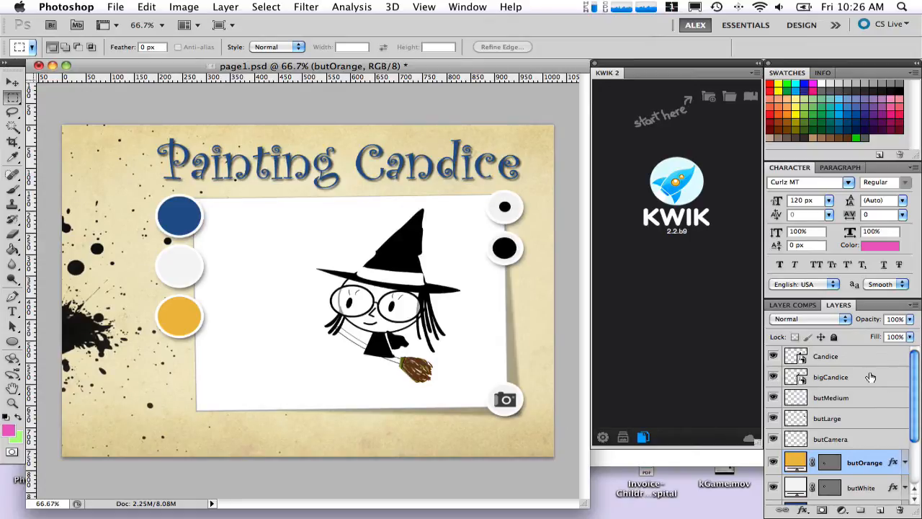
Check the opacity of the bigCandice layer, and hide and reshow the Candice layer to examine its artwork
{"action": "left_click", "coordinate": [870, 377]}
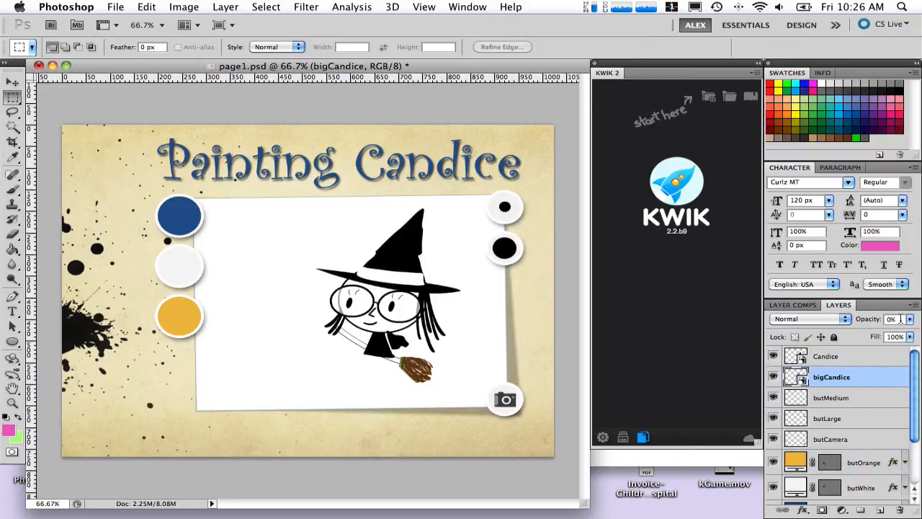
{"action": "left_click", "coordinate": [887, 318]}
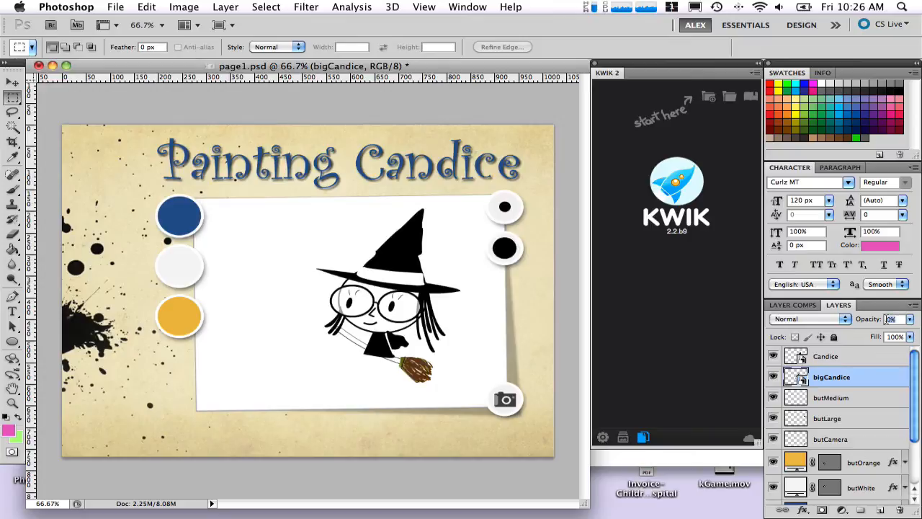
{"action": "left_click", "coordinate": [835, 358]}
{"action": "left_click", "coordinate": [773, 357]}
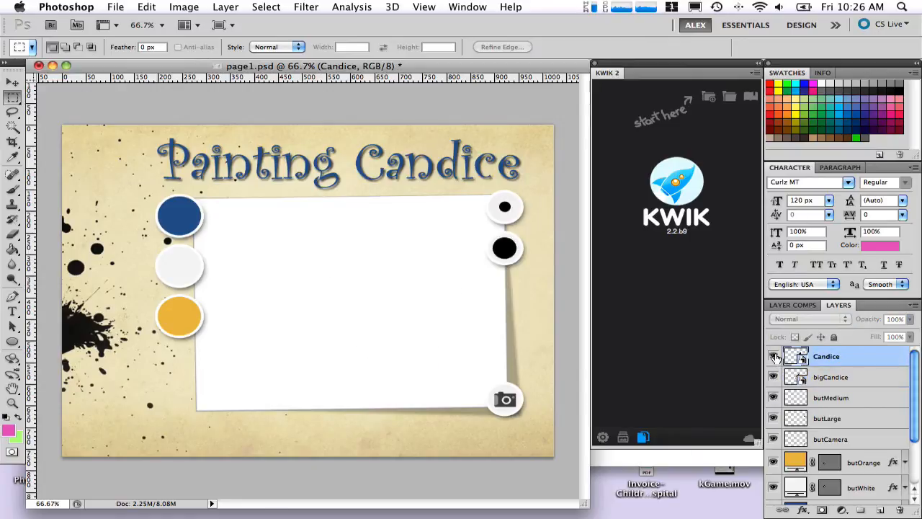
{"action": "left_click", "coordinate": [774, 357]}
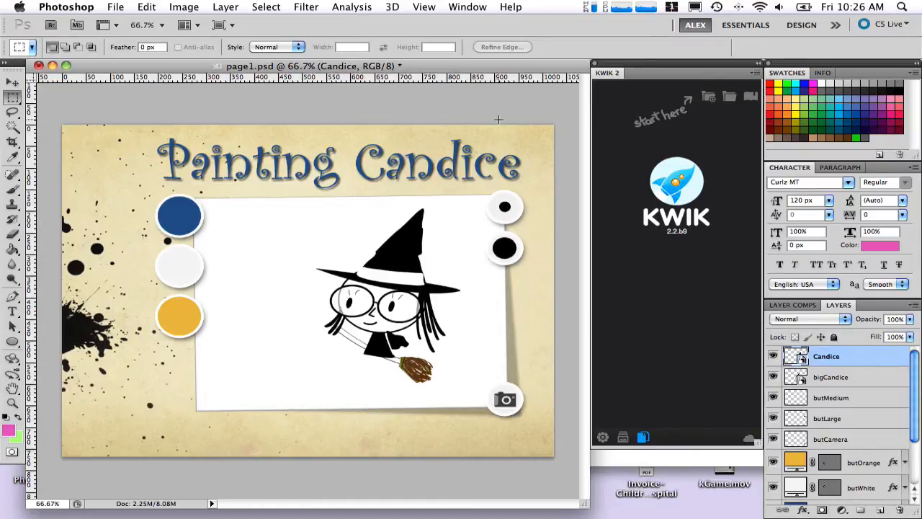
Create a landscape Kwik project named Tutorial Canvas for the iPad device, using page1.psd
{"action": "left_click", "coordinate": [713, 98]}
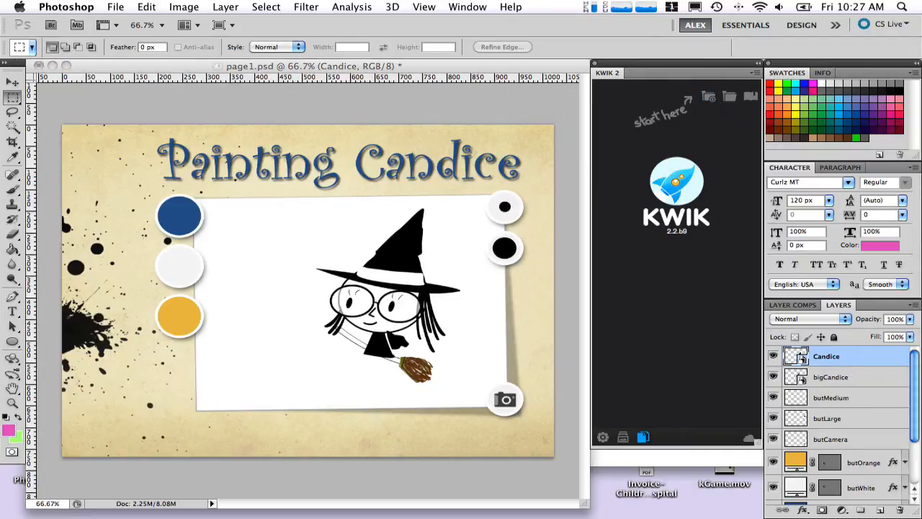
{"action": "left_click_drag", "start_coordinate": [549, 69], "coordinate": [474, 132]}
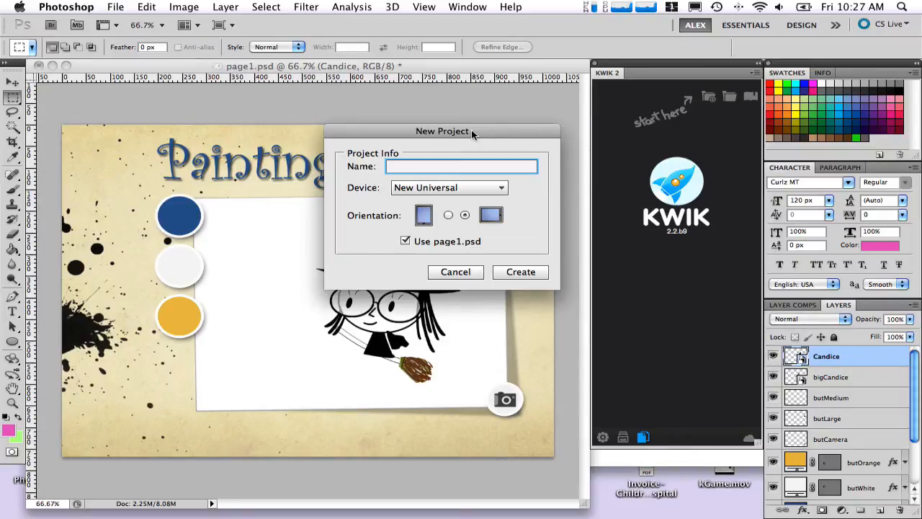
{"action": "type", "text": "Tutorial Canvas"}
{"action": "left_click", "coordinate": [436, 188]}
{"action": "left_click", "coordinate": [429, 240]}
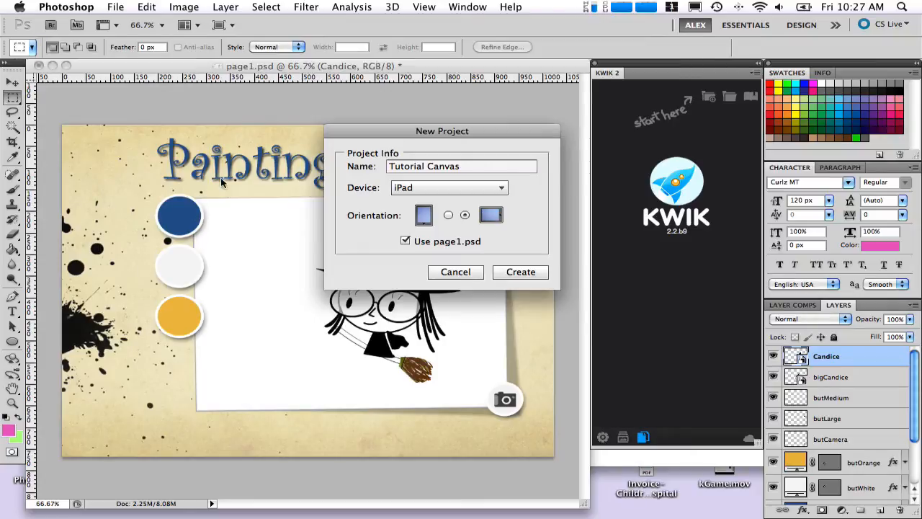
{"action": "left_click", "coordinate": [519, 272]}
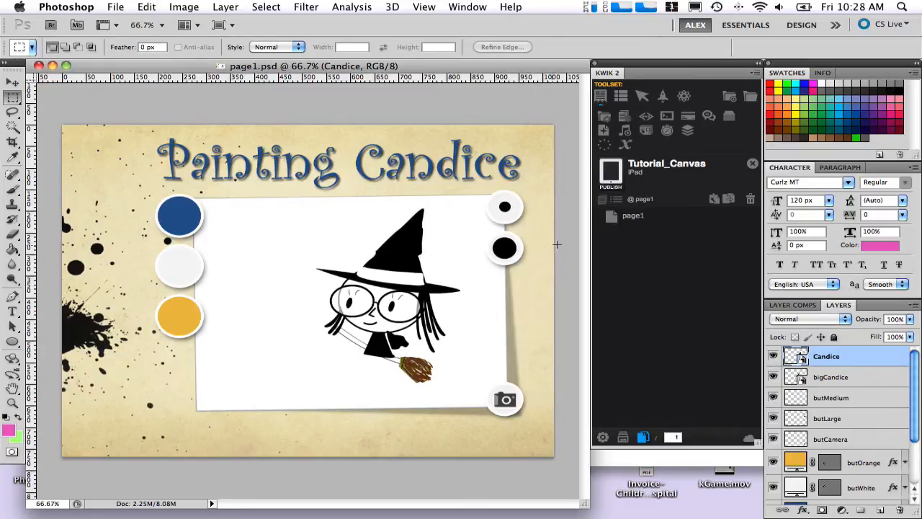
Publish the Tutorial_Canvas project and dismiss the publishing notice
{"action": "left_click", "coordinate": [624, 438]}
{"action": "left_click", "coordinate": [614, 175]}
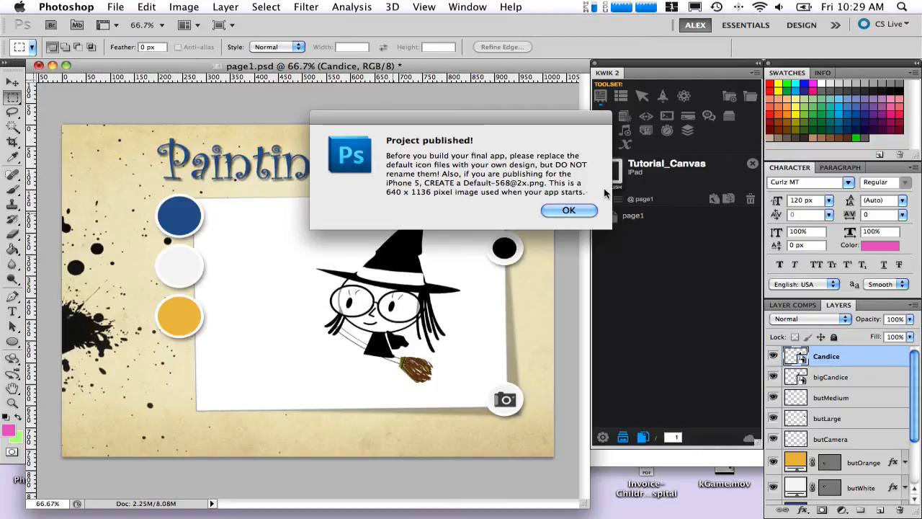
{"action": "left_click", "coordinate": [564, 211]}
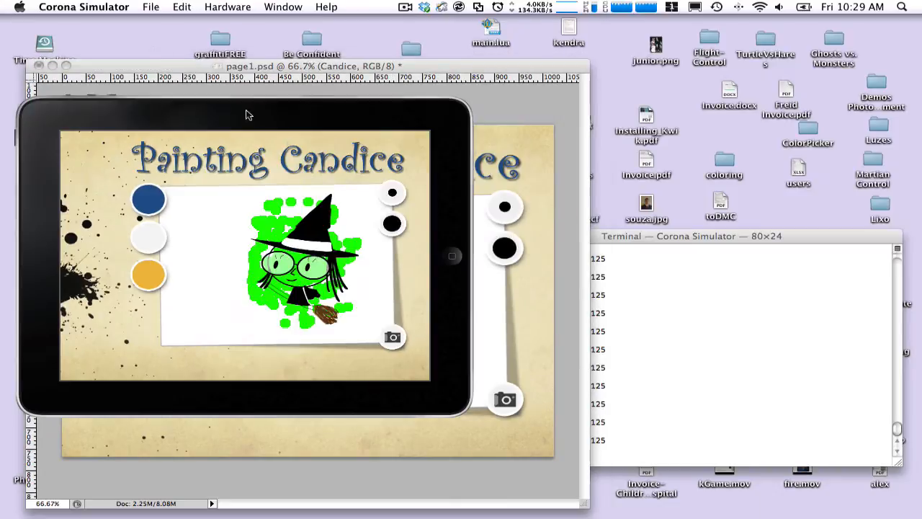
In Corona Simulator, open the build folder of Tutorial_Canvas from the K2 folder, simulating an iPad
{"action": "left_click", "coordinate": [160, 7]}
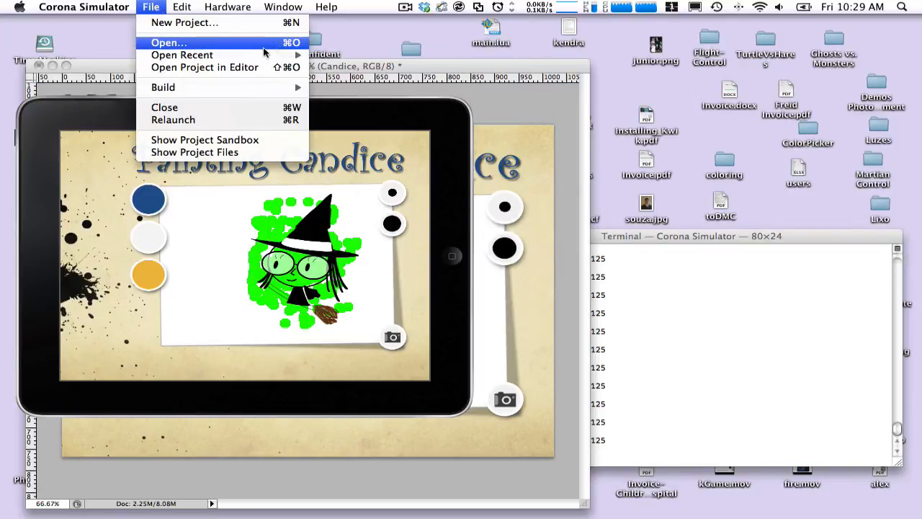
{"action": "left_click", "coordinate": [168, 42]}
{"action": "left_click", "coordinate": [425, 88]}
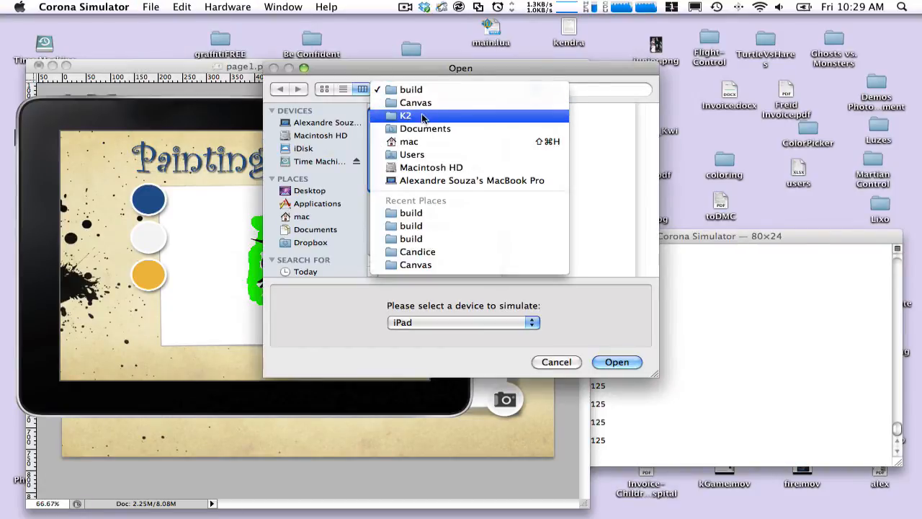
{"action": "left_click", "coordinate": [423, 119]}
{"action": "scroll", "coordinate": [469, 202], "scroll_direction": "down", "scroll_amount": 10}
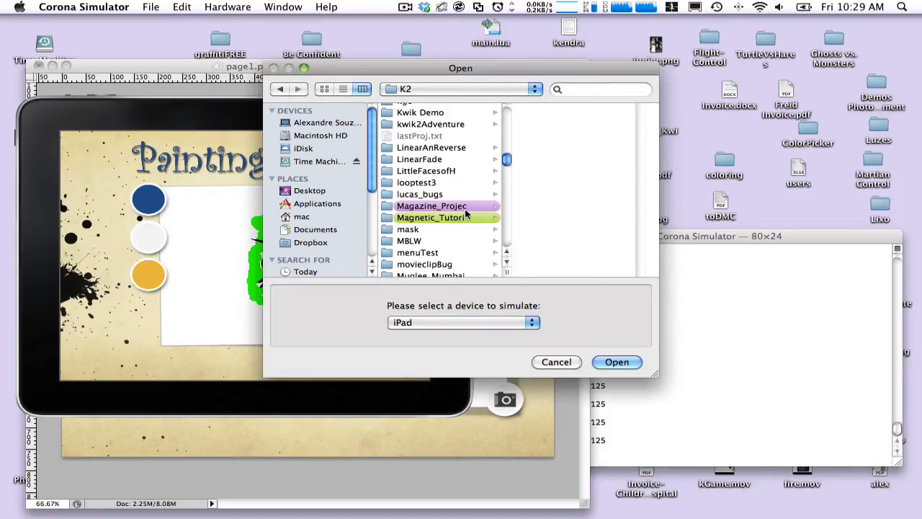
{"action": "scroll", "coordinate": [465, 210], "scroll_direction": "down", "scroll_amount": 15}
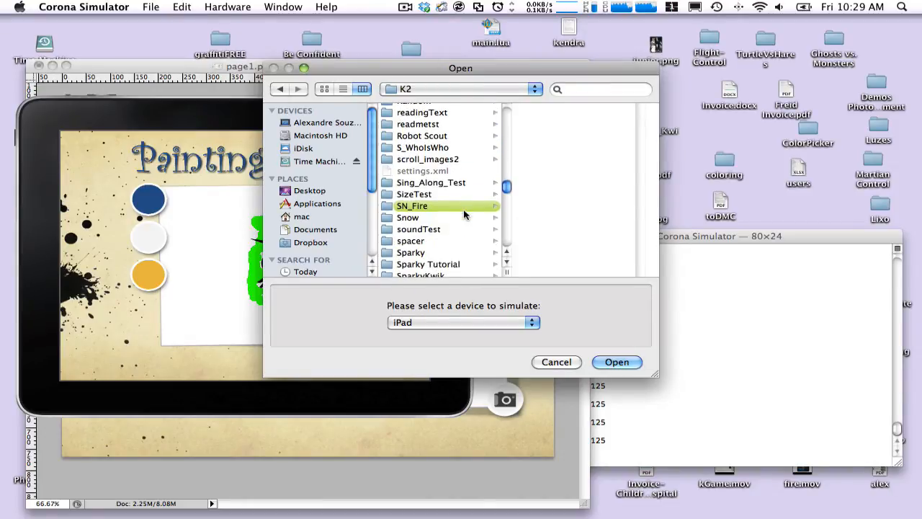
{"action": "scroll", "coordinate": [465, 214], "scroll_direction": "down", "scroll_amount": 10}
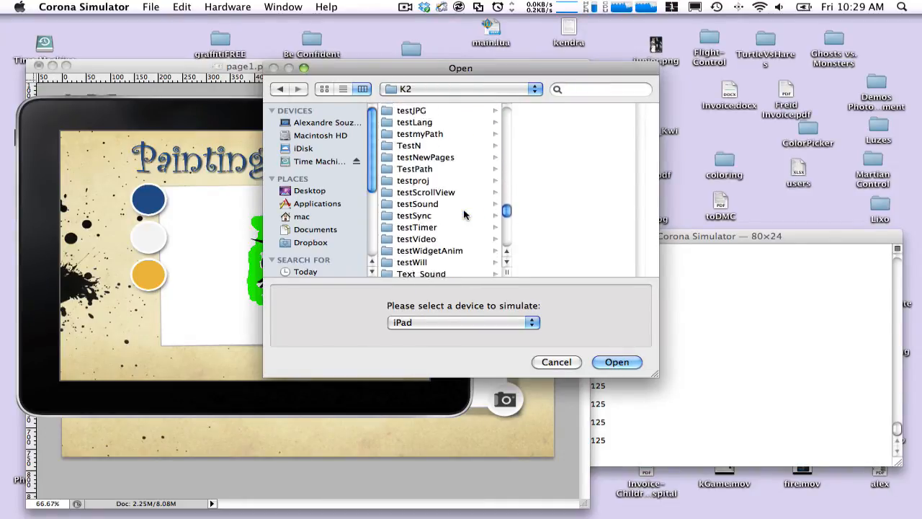
{"action": "scroll", "coordinate": [464, 214], "scroll_direction": "down", "scroll_amount": 10}
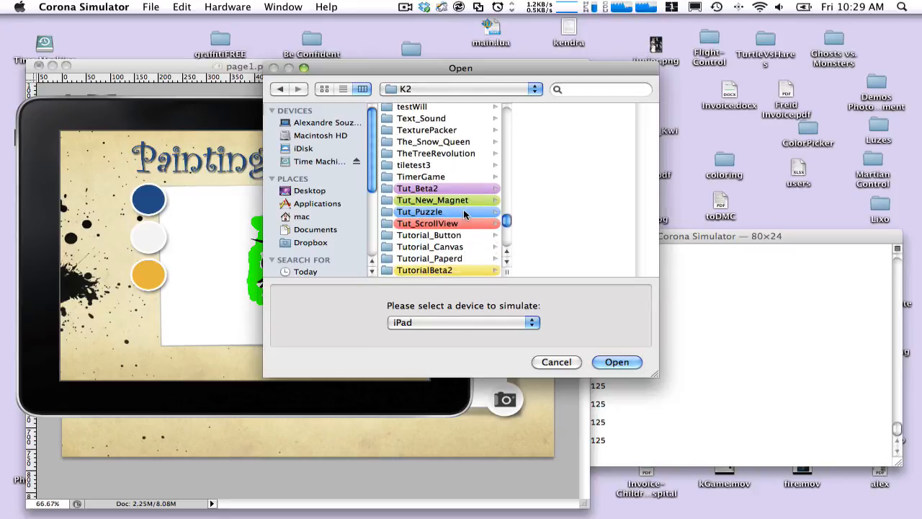
{"action": "left_click", "coordinate": [458, 242]}
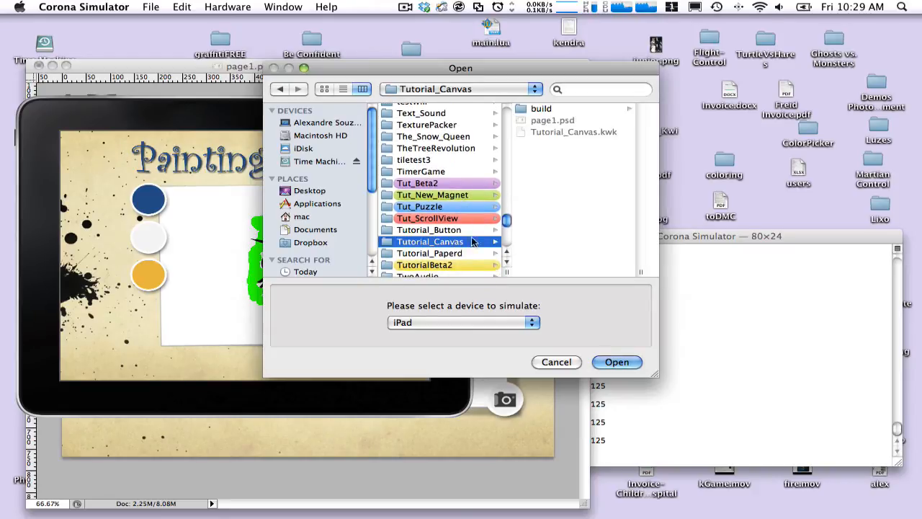
{"action": "left_click", "coordinate": [557, 108]}
{"action": "left_click", "coordinate": [617, 362]}
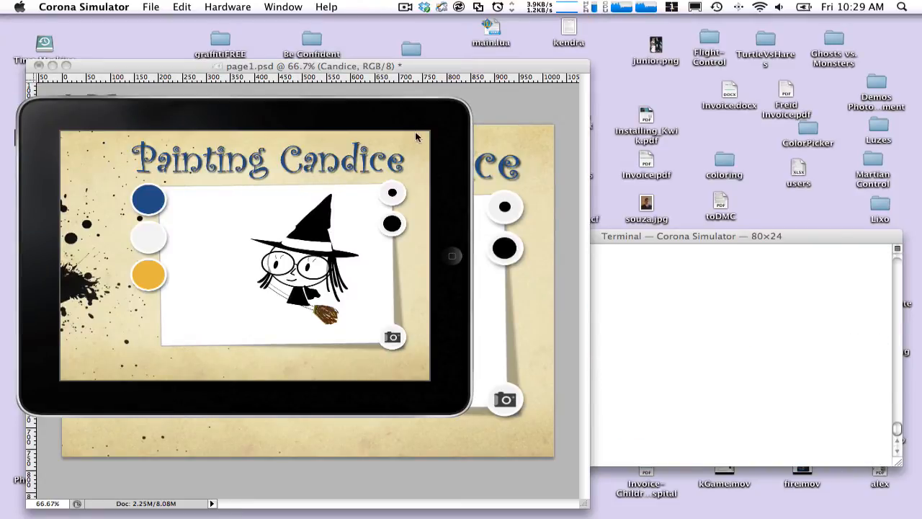
Move the simulated iPad around to compare it with the page design, and switch back to page1.psd in Photoshop
{"action": "left_click_drag", "start_coordinate": [401, 120], "coordinate": [601, 107]}
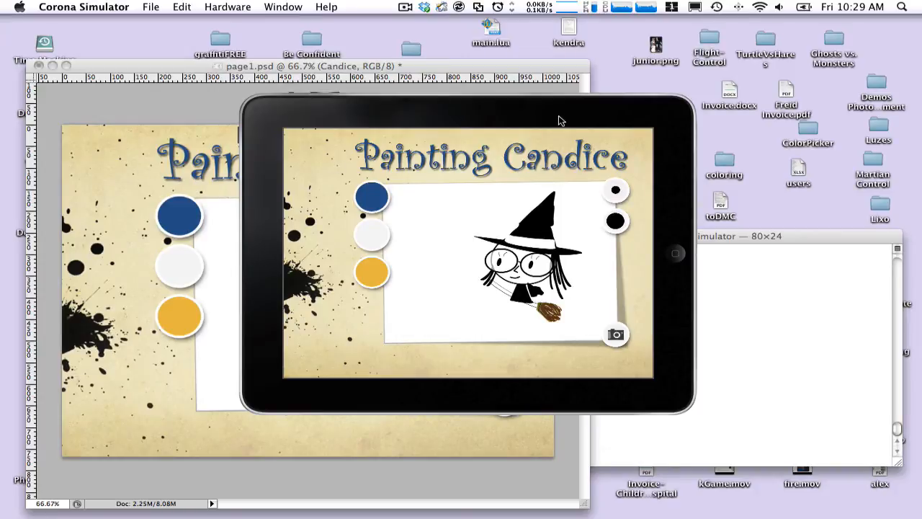
{"action": "left_click_drag", "start_coordinate": [560, 119], "coordinate": [377, 147]}
{"action": "left_click", "coordinate": [375, 66]}
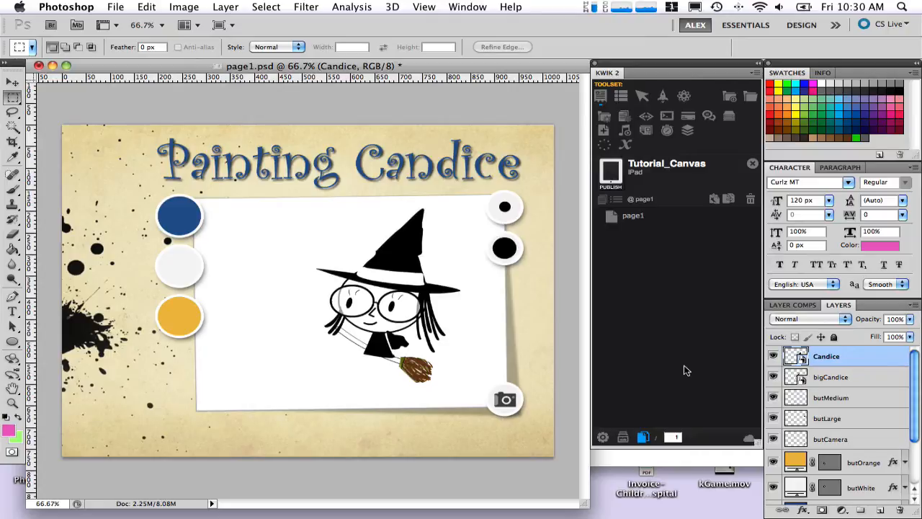
Select the butMedium layer and toggle its visibility off and on to identify its brush button in the design
{"action": "scroll", "coordinate": [857, 378], "scroll_direction": "down", "scroll_amount": 3}
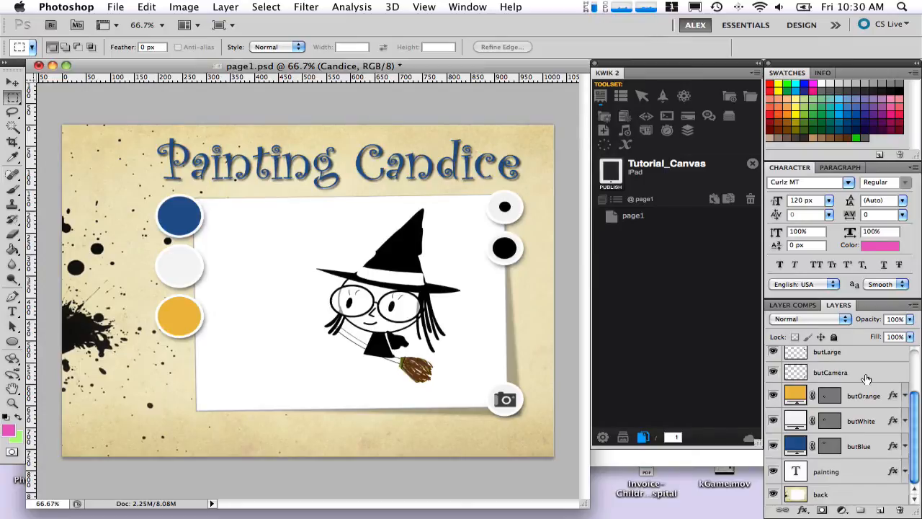
{"action": "scroll", "coordinate": [866, 379], "scroll_direction": "up", "scroll_amount": 3}
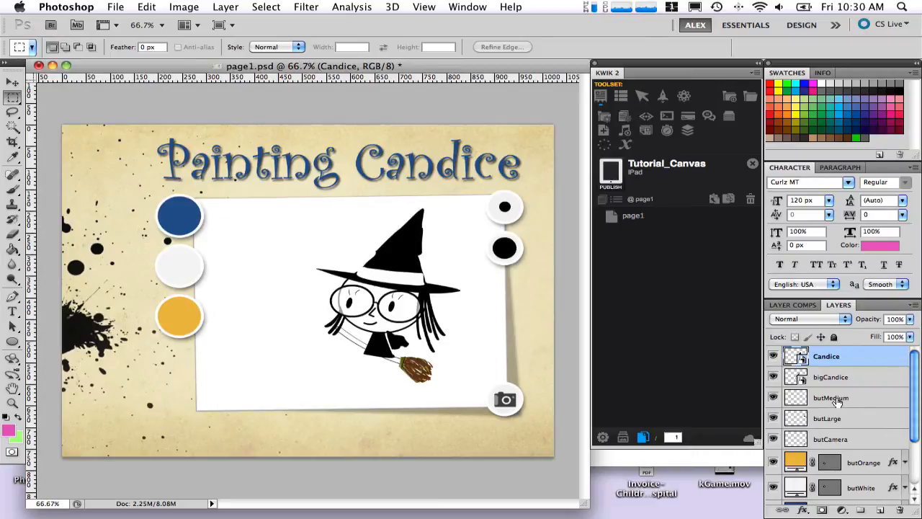
{"action": "left_click", "coordinate": [835, 401]}
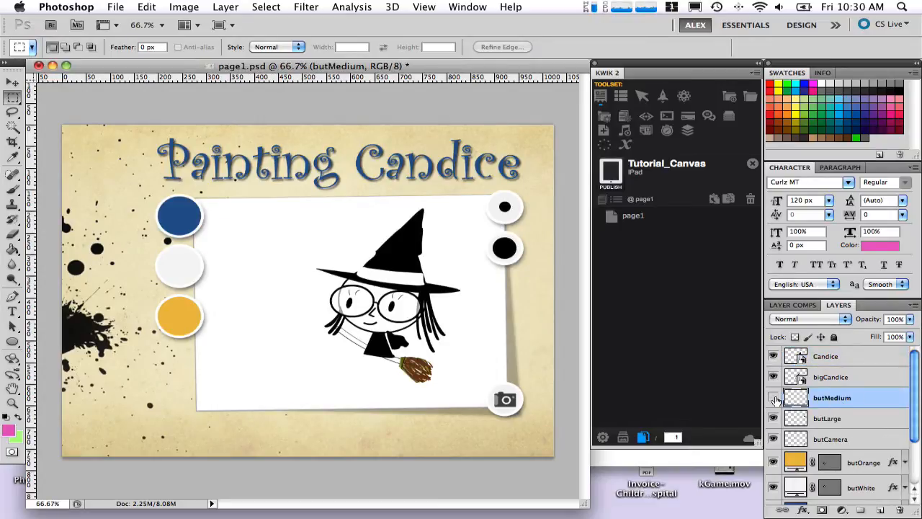
{"action": "left_click", "coordinate": [773, 398]}
{"action": "left_click", "coordinate": [773, 398]}
Start a new Kwik button on the butMedium layer and name it MediumBrush
{"action": "left_click", "coordinate": [642, 95]}
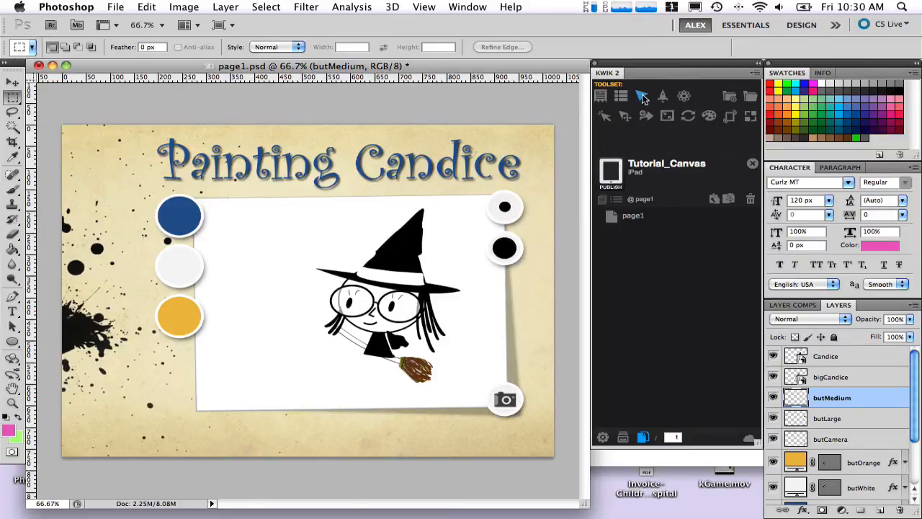
{"action": "left_click", "coordinate": [606, 117]}
{"action": "left_click_drag", "start_coordinate": [555, 0], "coordinate": [506, 75]}
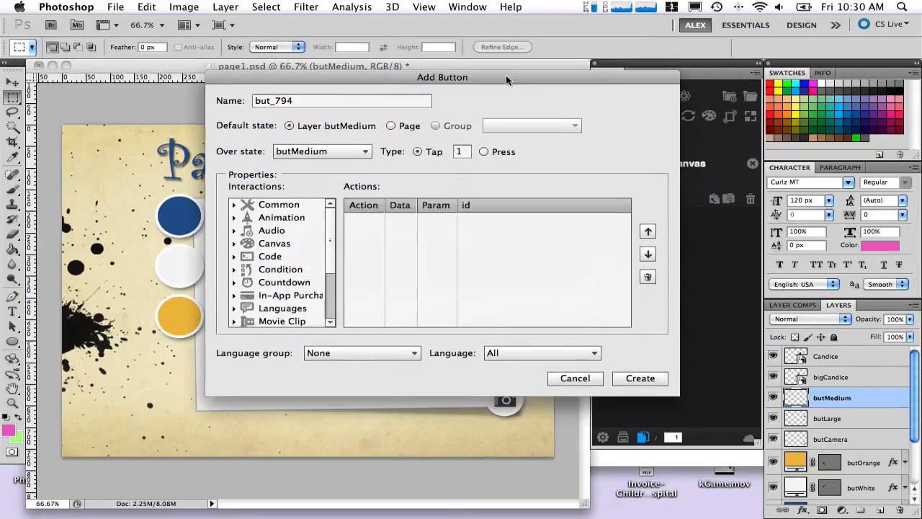
{"action": "left_click", "coordinate": [285, 101]}
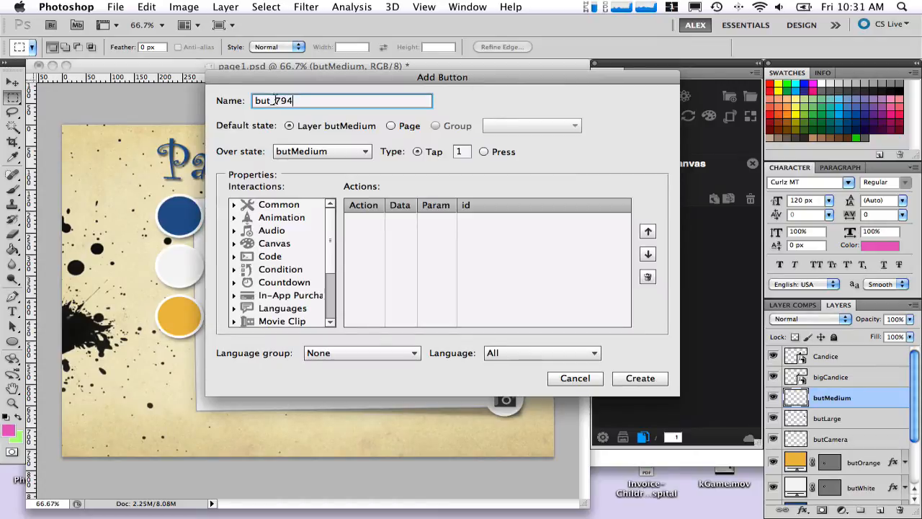
{"action": "left_click_drag", "start_coordinate": [275, 101], "coordinate": [306, 100]}
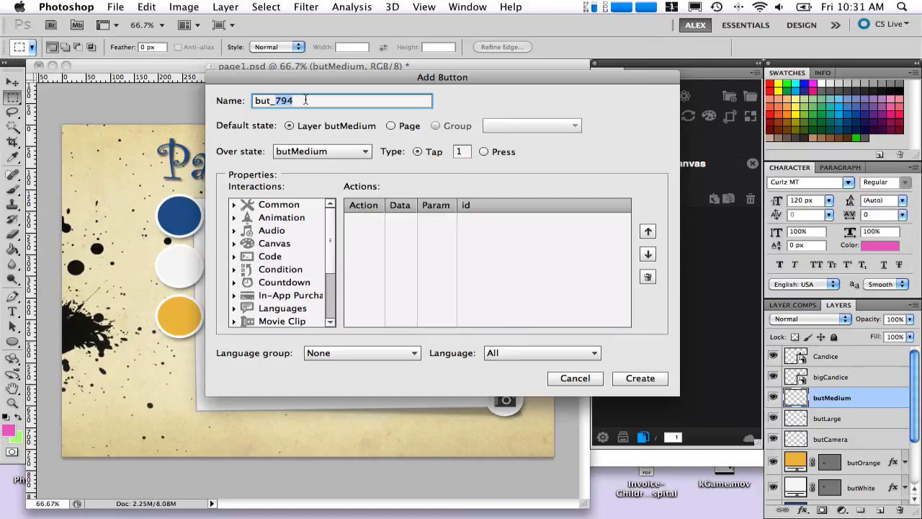
{"action": "type", "text": "MediumBrush"}
{"action": "double_click", "coordinate": [277, 100]}
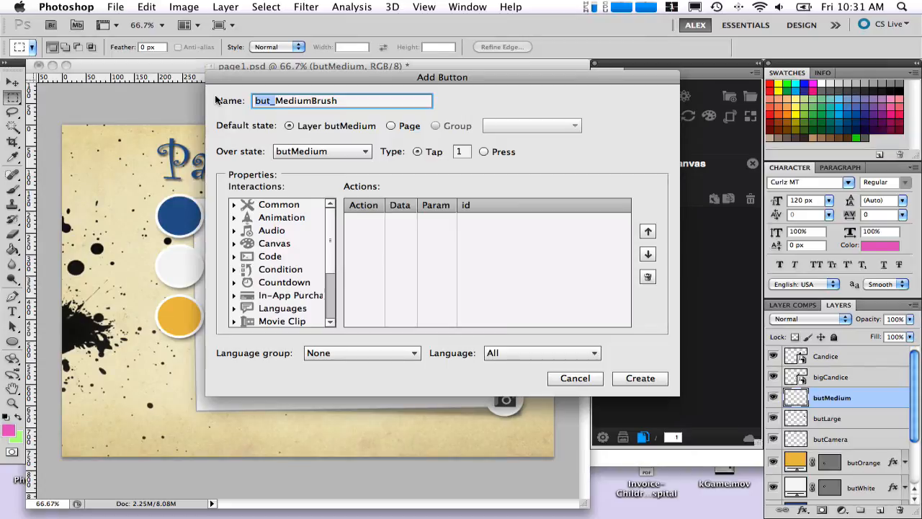
{"action": "key", "text": "BackSpace"}
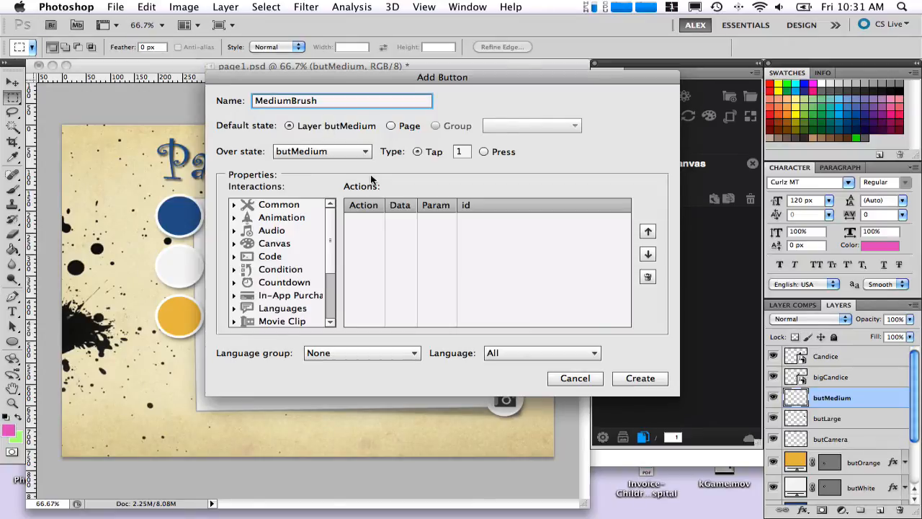
Give the MediumBrush button a canvas Brush Size action with size 15 and alpha 100%, and create the button
{"action": "left_click", "coordinate": [383, 280]}
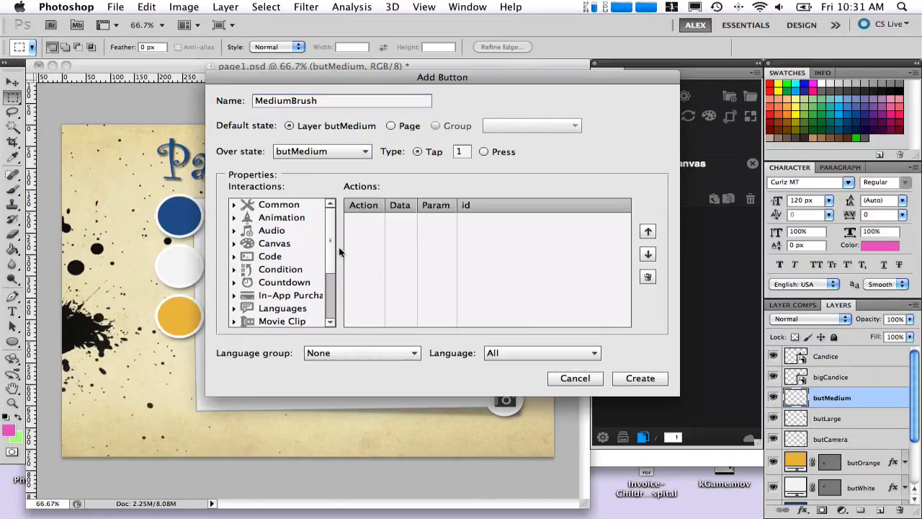
{"action": "scroll", "coordinate": [332, 308], "scroll_direction": "down", "scroll_amount": 3}
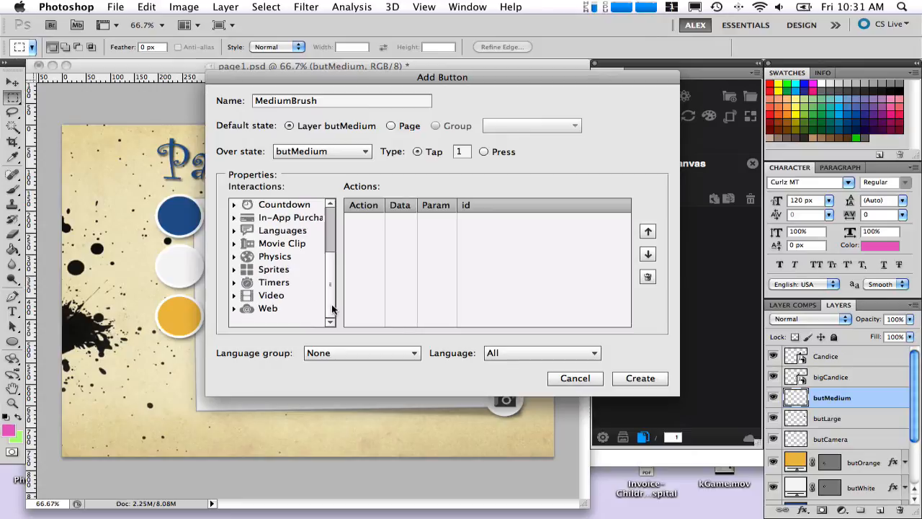
{"action": "scroll", "coordinate": [330, 301], "scroll_direction": "up", "scroll_amount": 4}
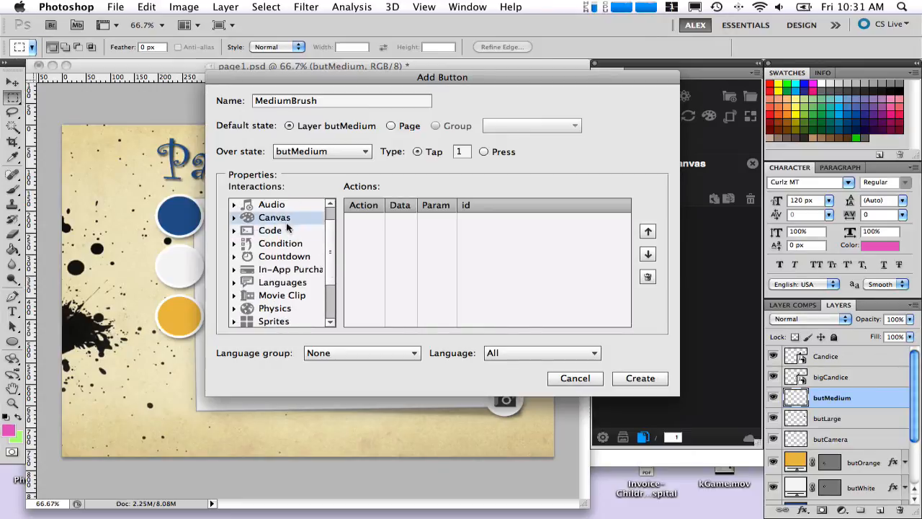
{"action": "left_click", "coordinate": [234, 217]}
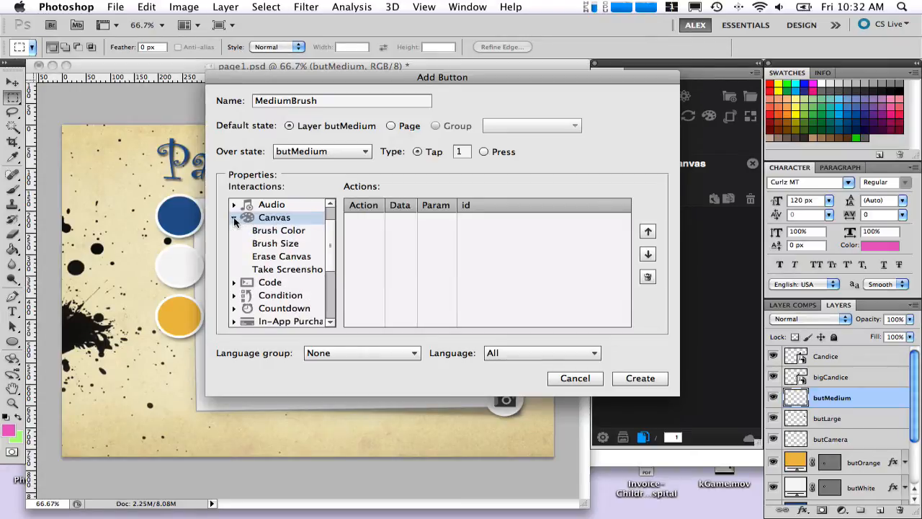
{"action": "left_click", "coordinate": [277, 244]}
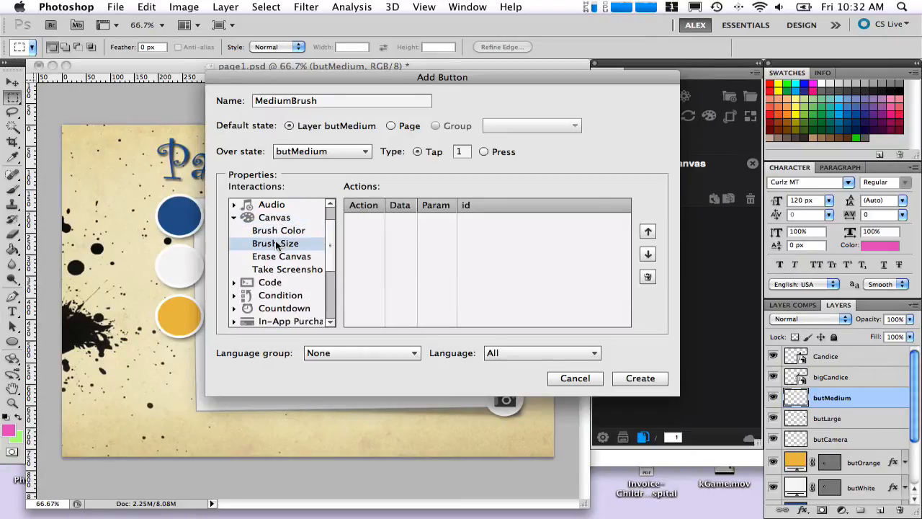
{"action": "double_click", "coordinate": [277, 244]}
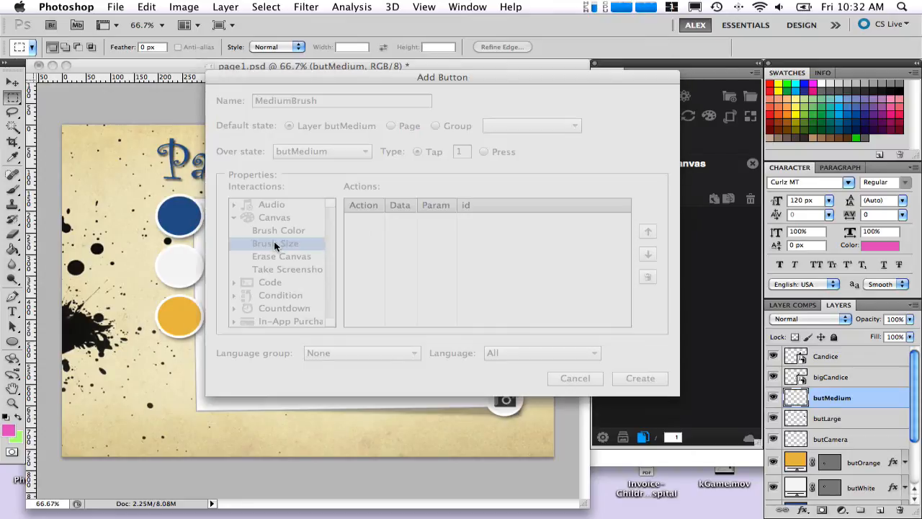
{"action": "mouse_move", "coordinate": [374, 72]}
{"action": "left_mouse_down"}
{"action": "mouse_move", "coordinate": [398, 188]}
{"action": "mouse_move", "coordinate": [414, 184]}
{"action": "left_mouse_up"}
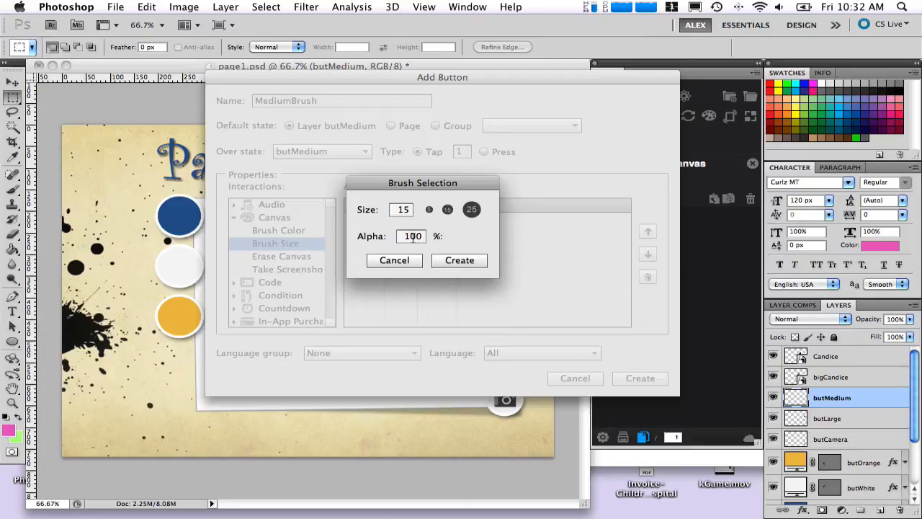
{"action": "left_click", "coordinate": [468, 264]}
{"action": "left_click", "coordinate": [460, 261]}
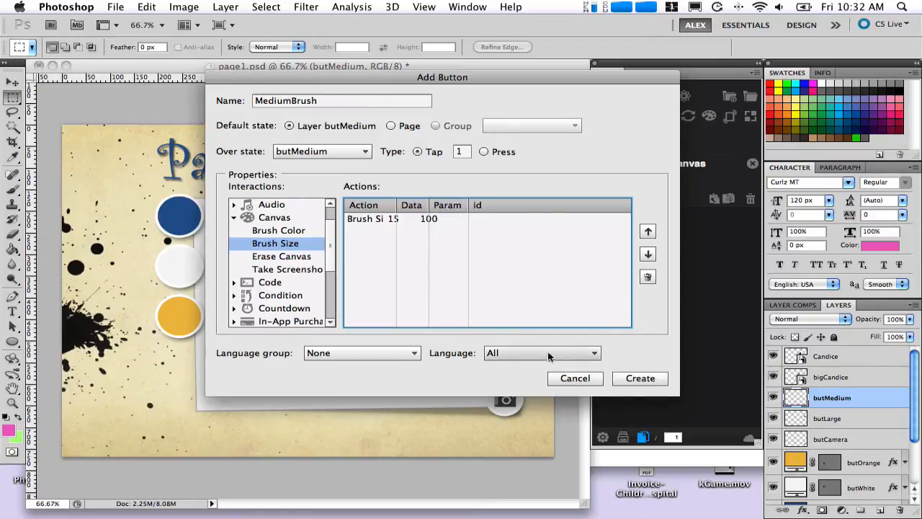
{"action": "left_click", "coordinate": [637, 378]}
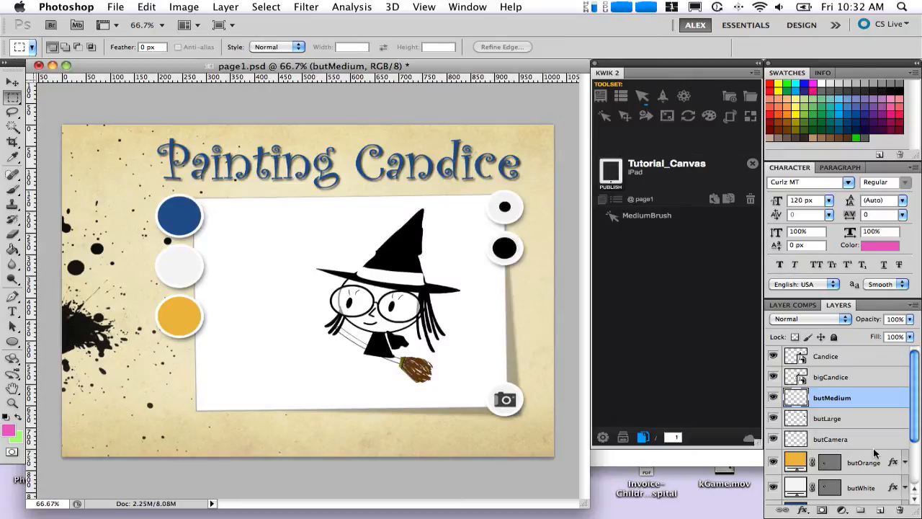
Start a new Kwik button on the butLarge layer and name it LargeBrush
{"action": "left_click", "coordinate": [838, 422]}
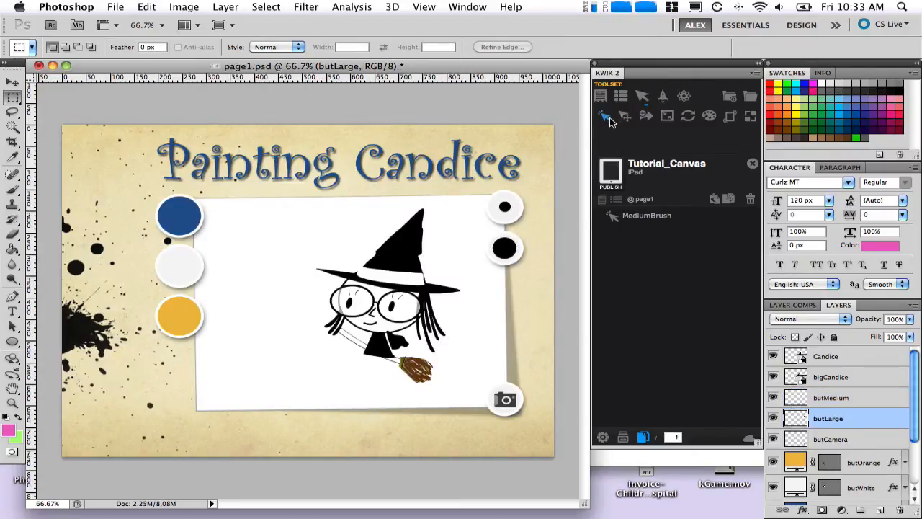
{"action": "left_click", "coordinate": [610, 121]}
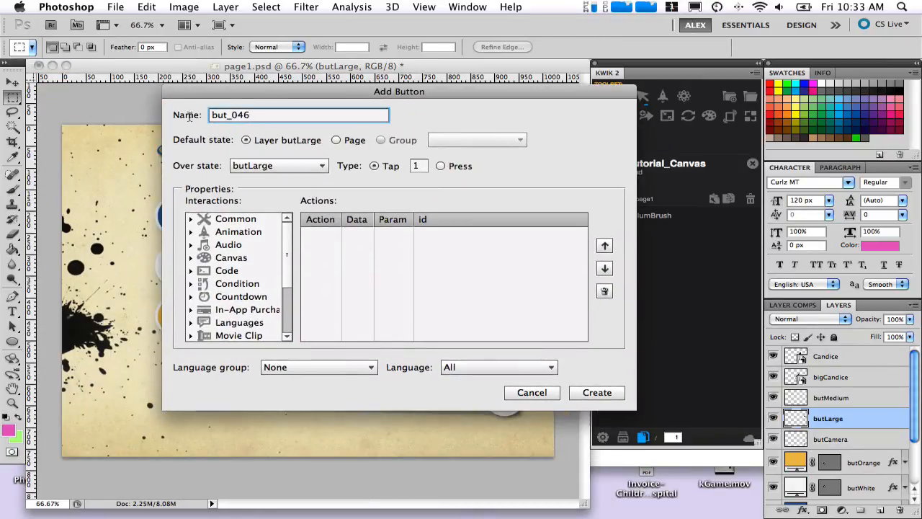
{"action": "key", "text": "super+a"}
{"action": "type", "text": "LargeBrush"}
Give the LargeBrush button a canvas Brush Size action with size 30 and alpha 50%, and create the button
{"action": "left_click", "coordinate": [210, 322]}
{"action": "left_click", "coordinate": [213, 297]}
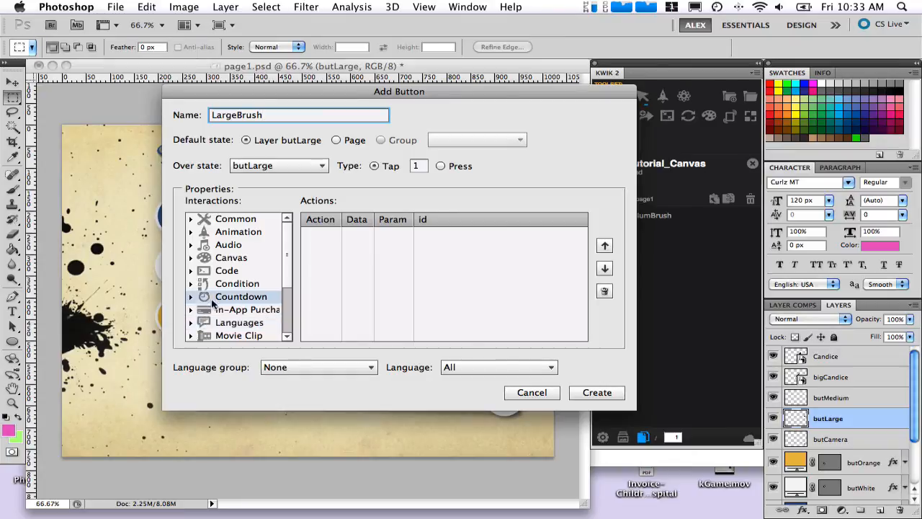
{"action": "left_click", "coordinate": [202, 257]}
{"action": "left_click", "coordinate": [190, 257]}
{"action": "left_click", "coordinate": [237, 271]}
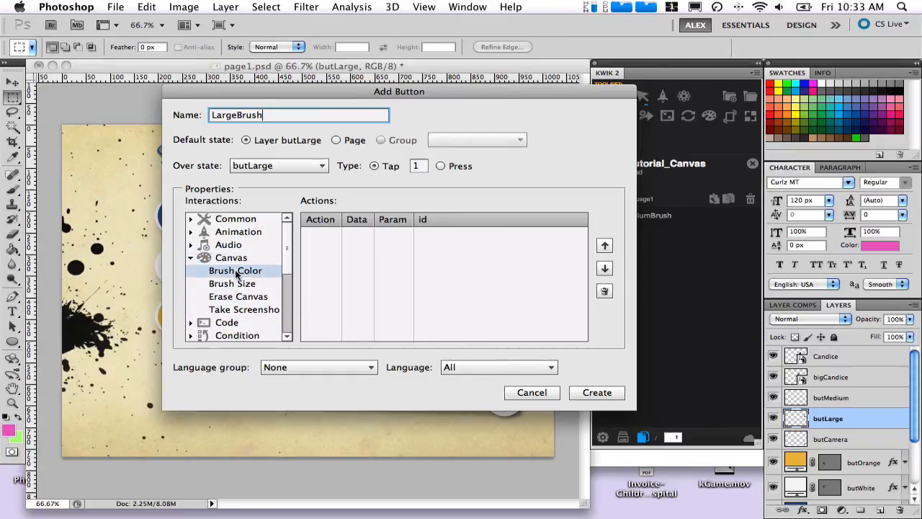
{"action": "left_click", "coordinate": [238, 286]}
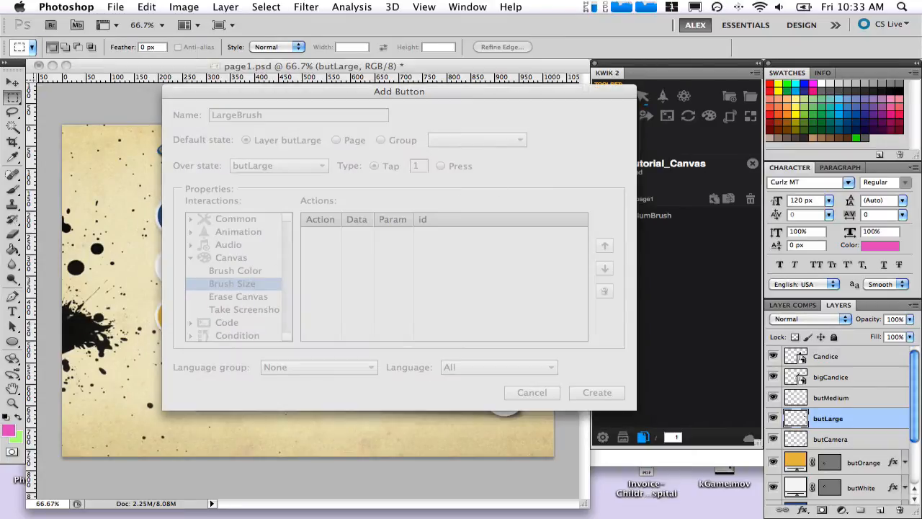
{"action": "double_click", "coordinate": [409, 235]}
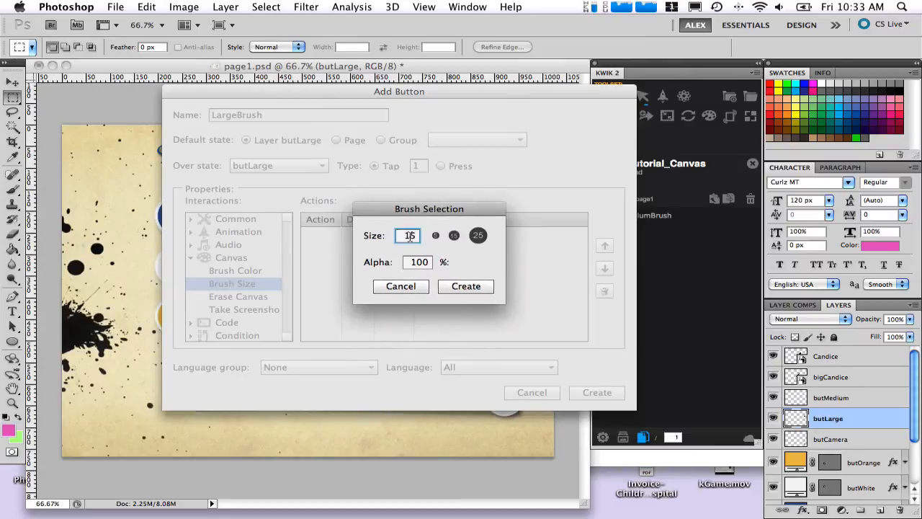
{"action": "type", "text": "30"}
{"action": "double_click", "coordinate": [419, 263]}
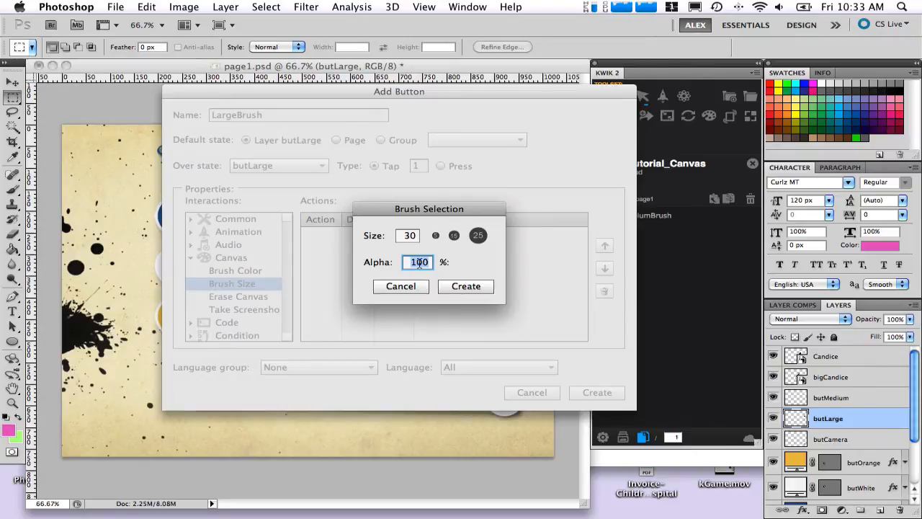
{"action": "type", "text": "50"}
{"action": "left_click", "coordinate": [465, 287]}
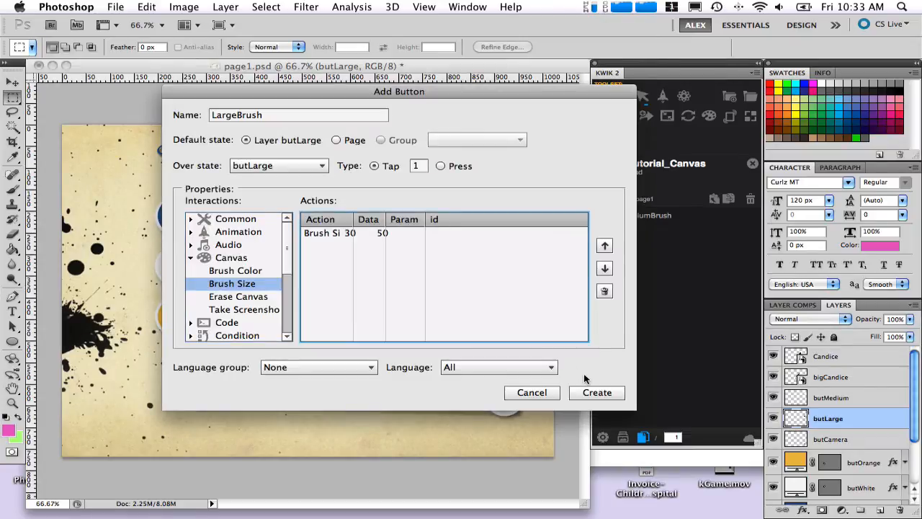
{"action": "left_click", "coordinate": [595, 392]}
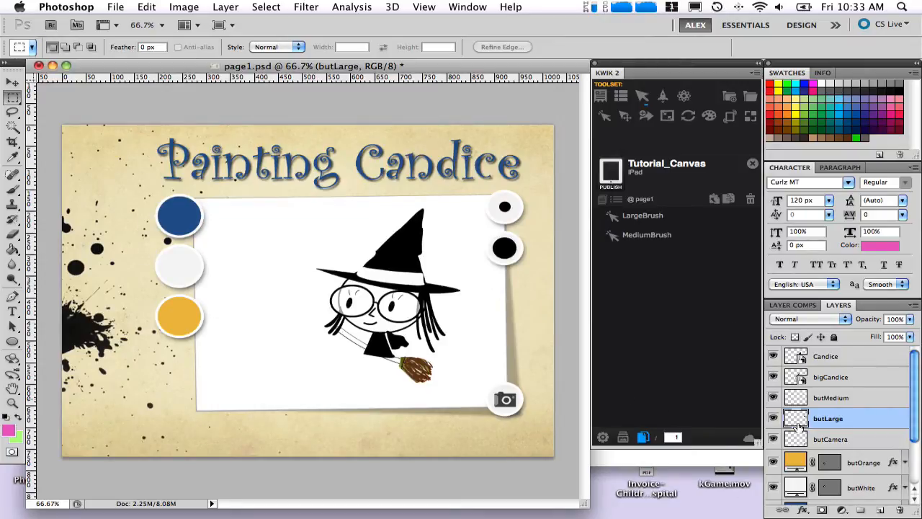
Check the butCamera layer by toggling its visibility, and start a new Kwik button on it named TakePicture
{"action": "left_click", "coordinate": [833, 439]}
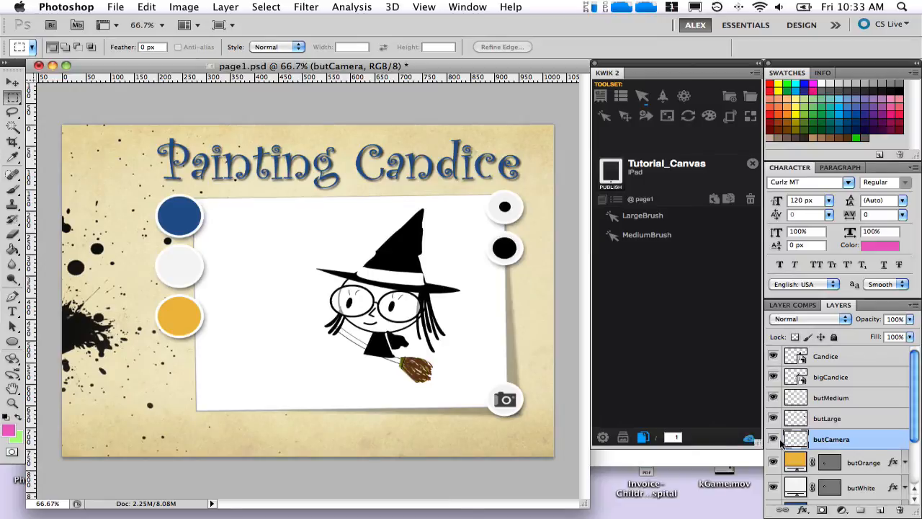
{"action": "left_click", "coordinate": [773, 441]}
{"action": "left_click", "coordinate": [773, 438]}
{"action": "left_click", "coordinate": [604, 116]}
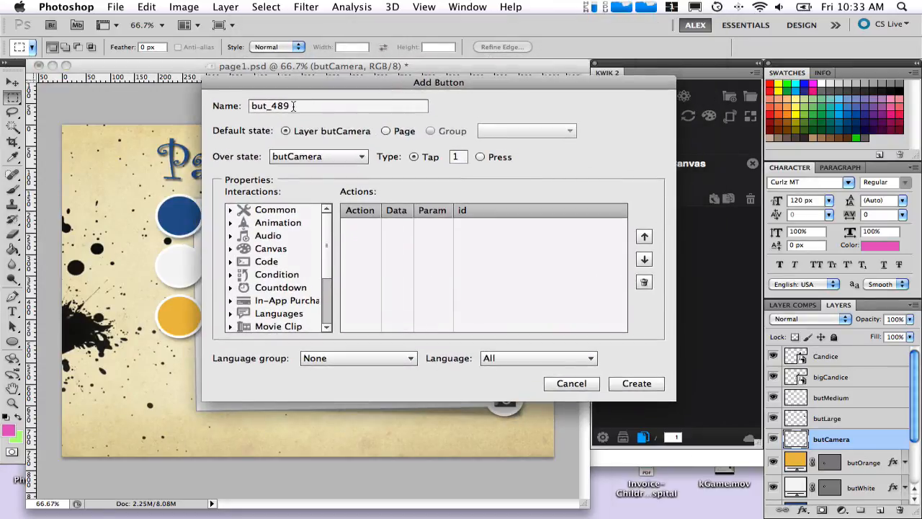
{"action": "type", "text": "Ta"}
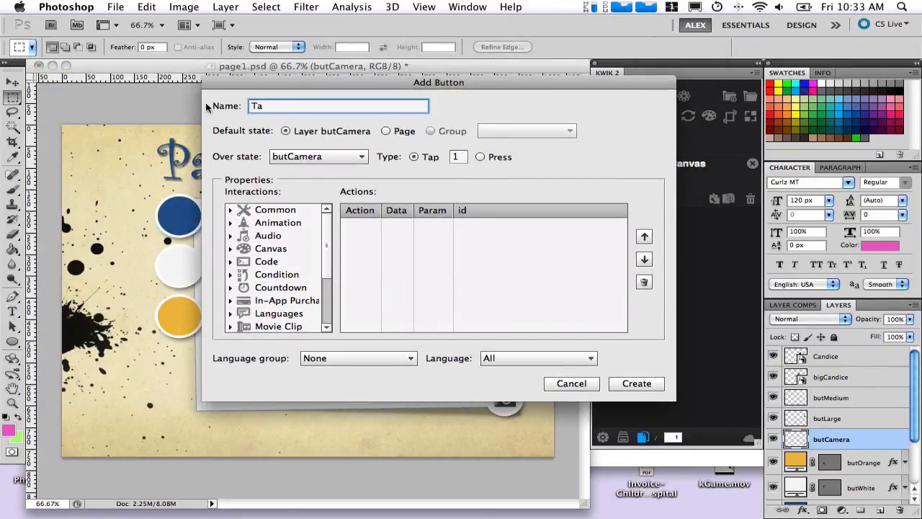
{"action": "type", "text": "kePicture"}
Give the TakePicture button a Take Screenshot action with shutter audio, alert title Success and message "Photo Saved to your Library!", and create the button
{"action": "left_click", "coordinate": [230, 249]}
{"action": "left_click", "coordinate": [281, 303]}
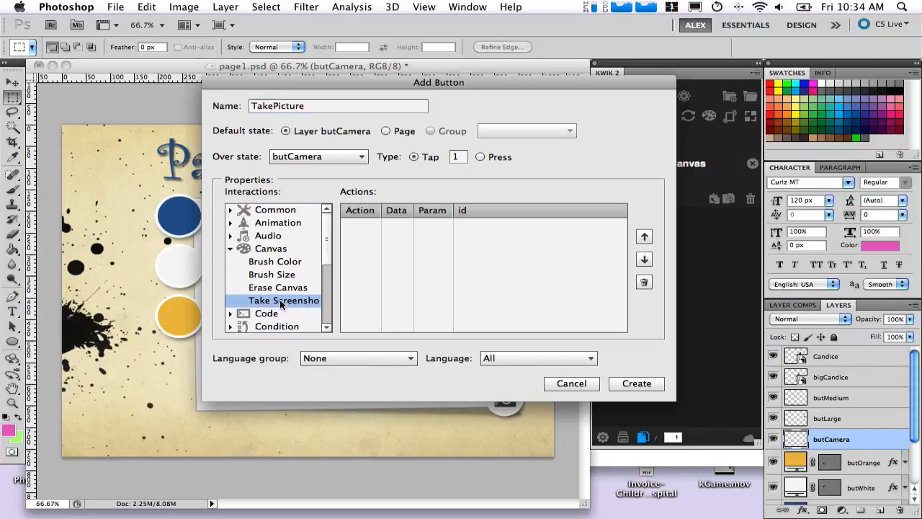
{"action": "double_click", "coordinate": [280, 304]}
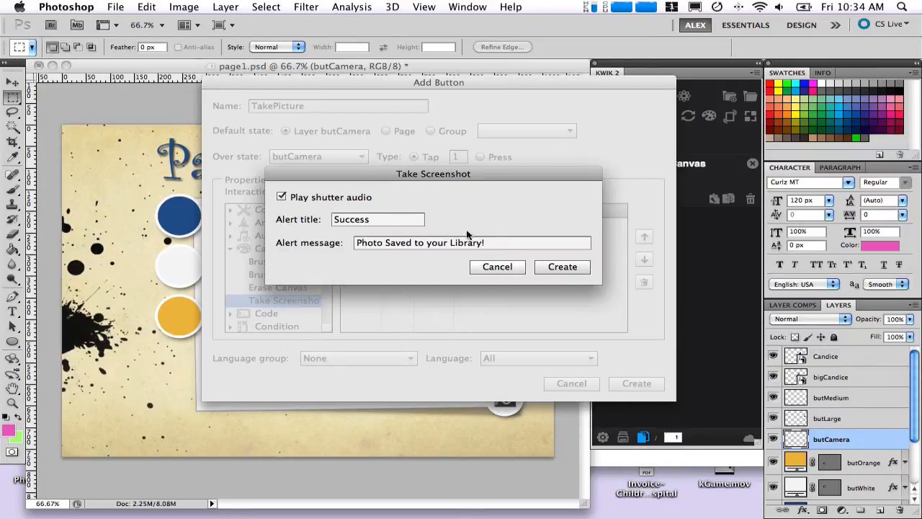
{"action": "left_click", "coordinate": [560, 266]}
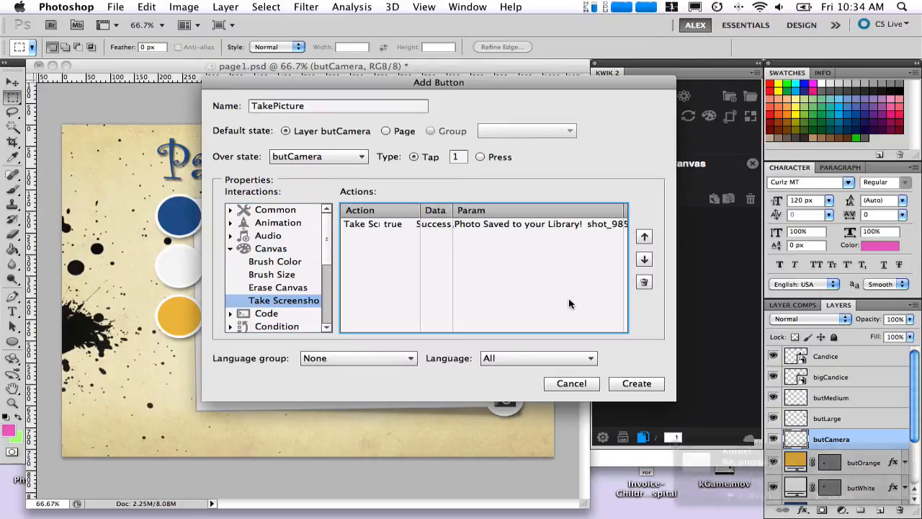
{"action": "left_click", "coordinate": [634, 384]}
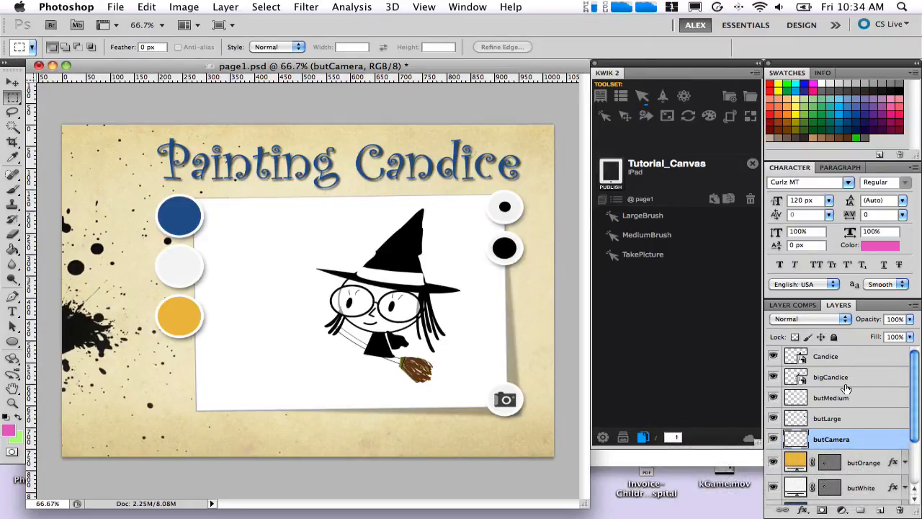
{"action": "scroll", "coordinate": [847, 390], "scroll_direction": "down", "scroll_amount": 3}
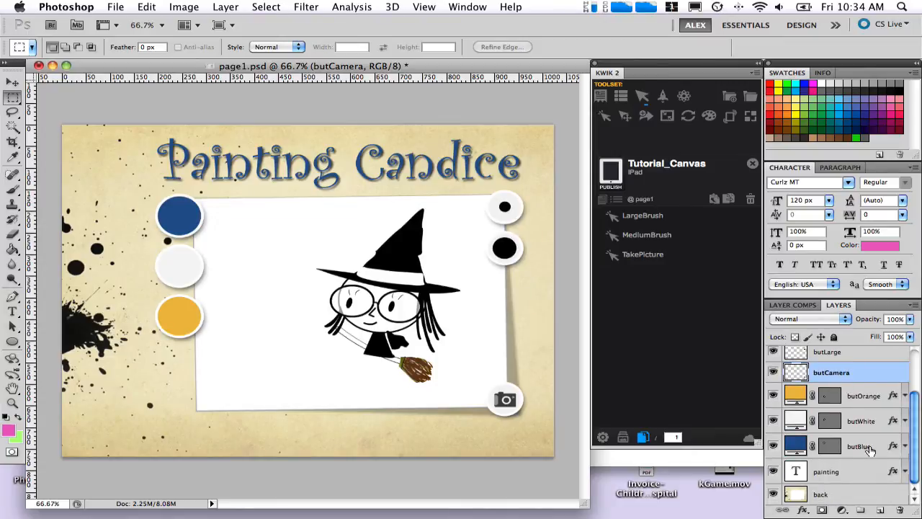
Start a new Kwik button on the butBlue layer and name it but_Blue
{"action": "left_click", "coordinate": [869, 448]}
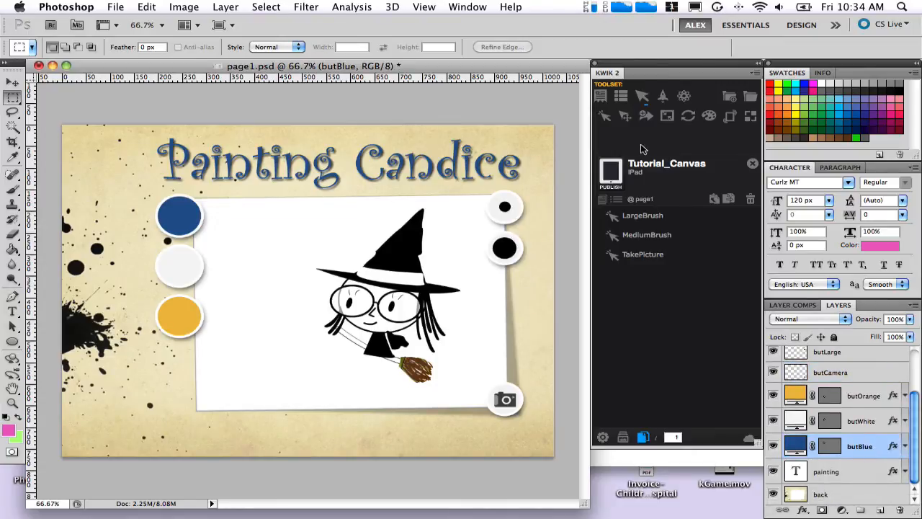
{"action": "left_click", "coordinate": [606, 119]}
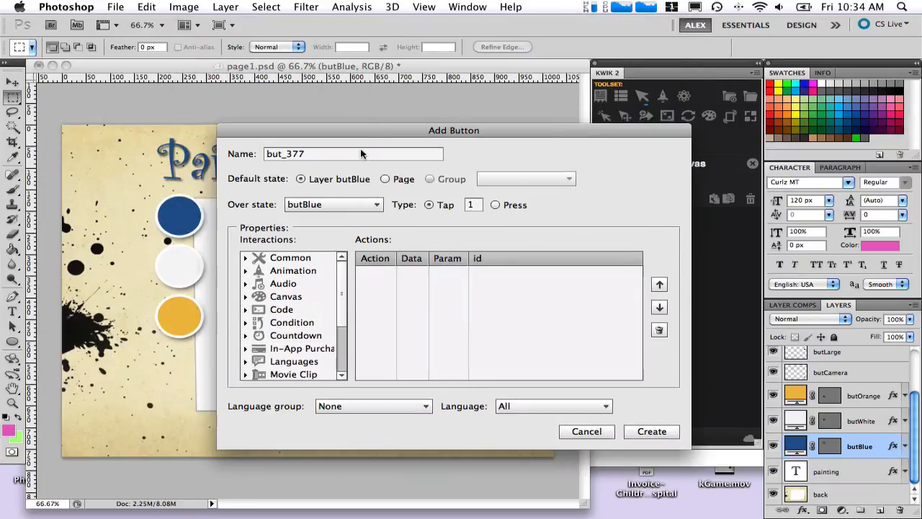
{"action": "left_click", "coordinate": [295, 154]}
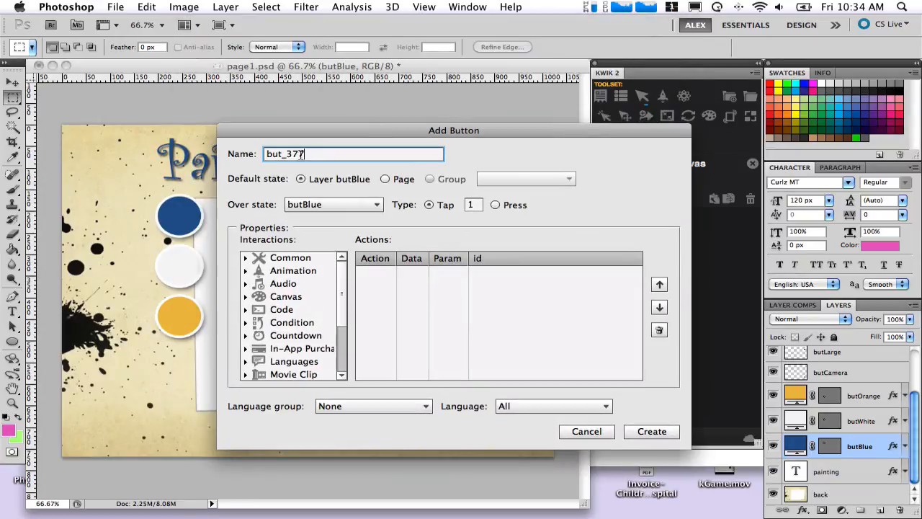
{"action": "left_click_drag", "start_coordinate": [311, 155], "coordinate": [281, 154]}
{"action": "left_click_drag", "start_coordinate": [287, 153], "coordinate": [333, 154]}
{"action": "type", "text": "Blue"}
Give the but_Blue button a canvas Brush Color action with the blue 0, 87, 176, and create the button
{"action": "left_click", "coordinate": [245, 297]}
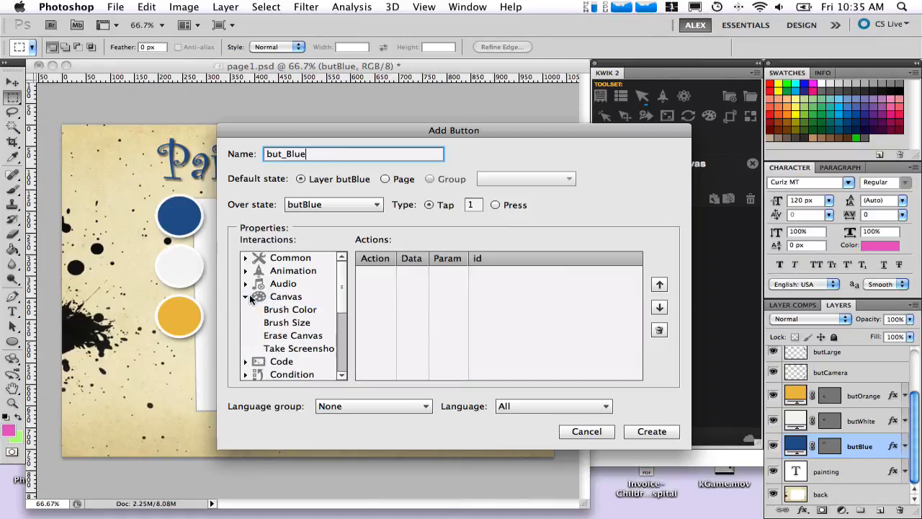
{"action": "left_click", "coordinate": [306, 310]}
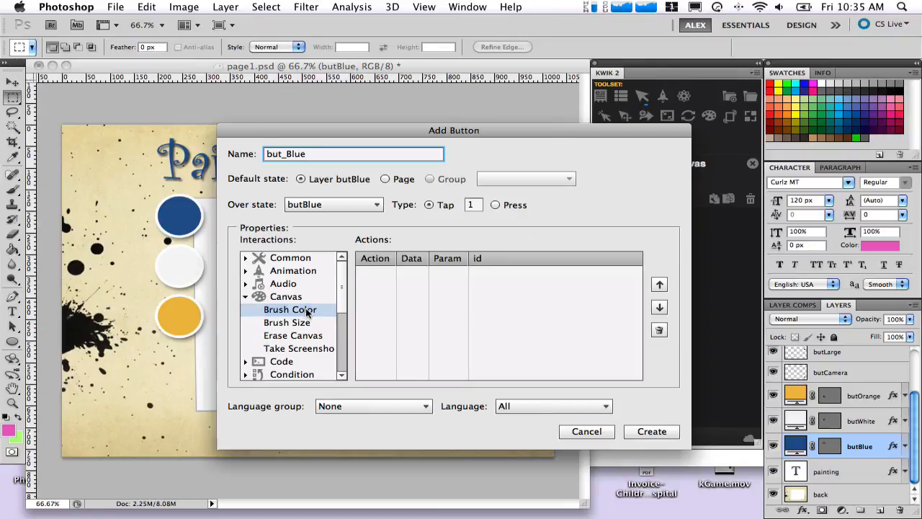
{"action": "double_click", "coordinate": [306, 311]}
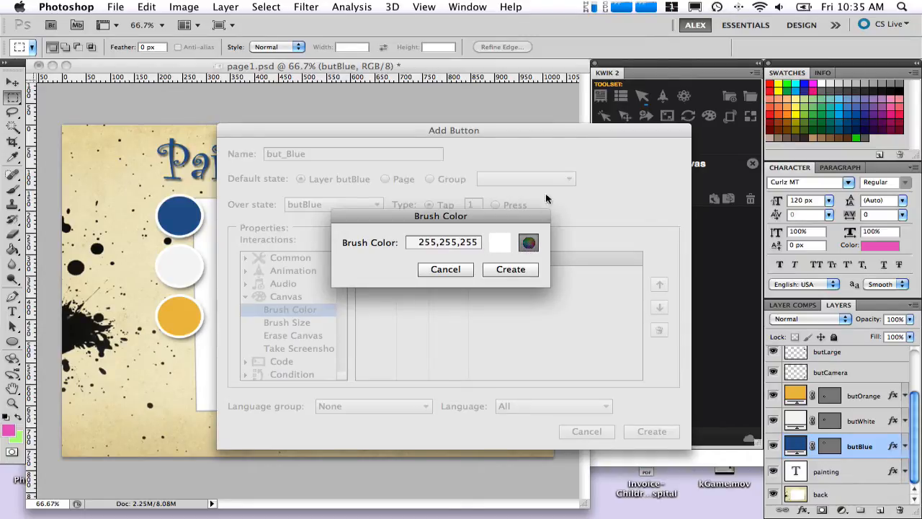
{"action": "left_click", "coordinate": [528, 242]}
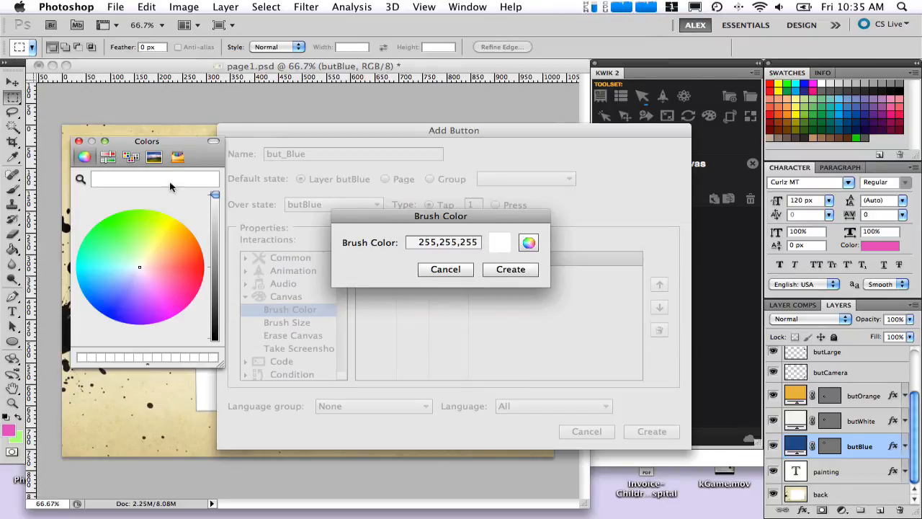
{"action": "left_click", "coordinate": [109, 157]}
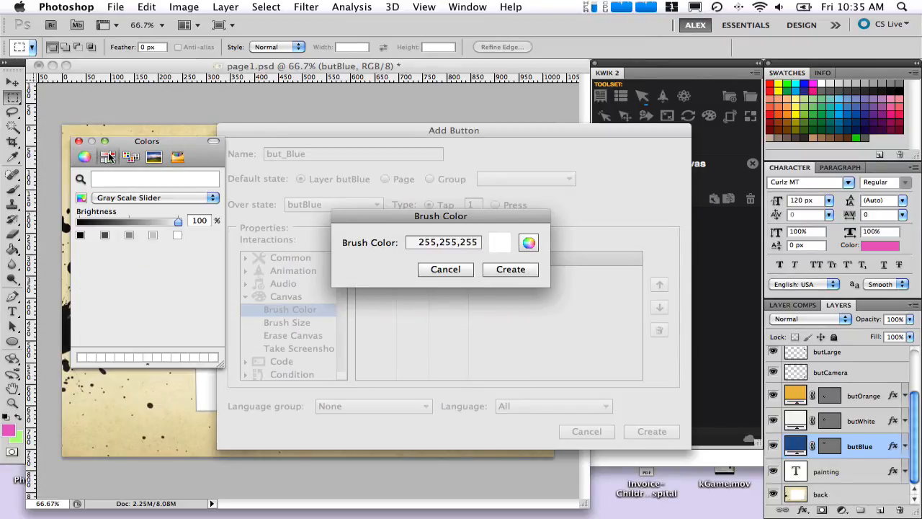
{"action": "left_click", "coordinate": [155, 157]}
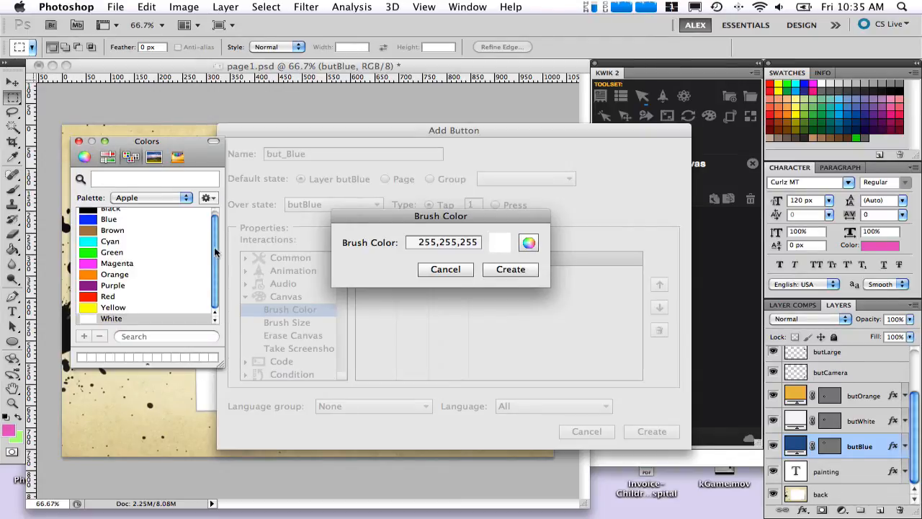
{"action": "left_click", "coordinate": [153, 158]}
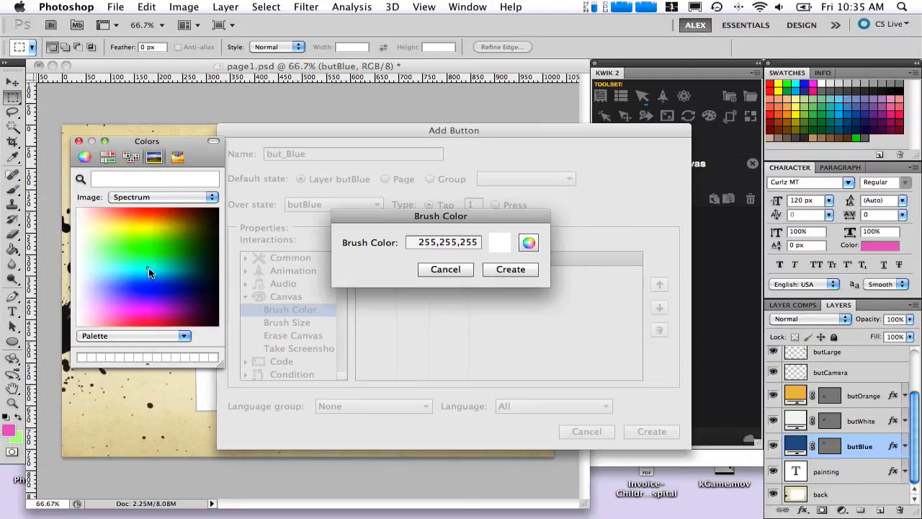
{"action": "left_click_drag", "start_coordinate": [147, 267], "coordinate": [171, 277]}
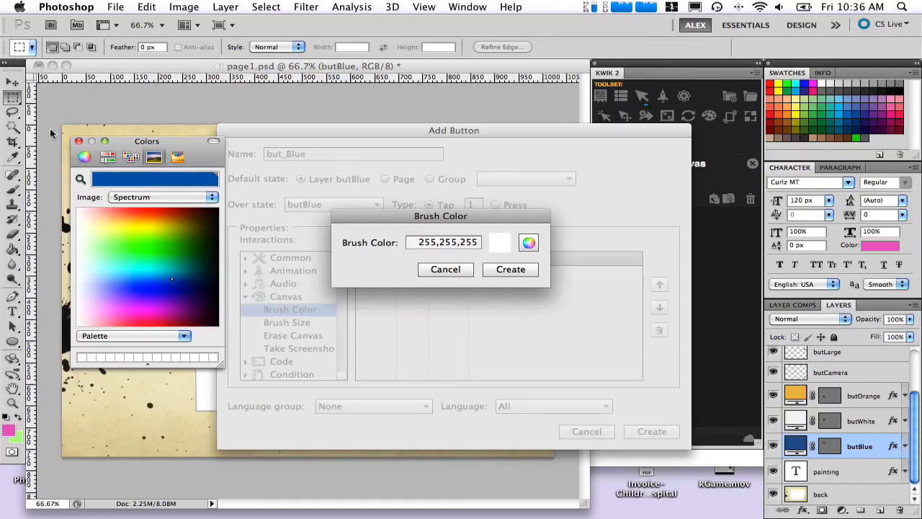
{"action": "left_click", "coordinate": [79, 141]}
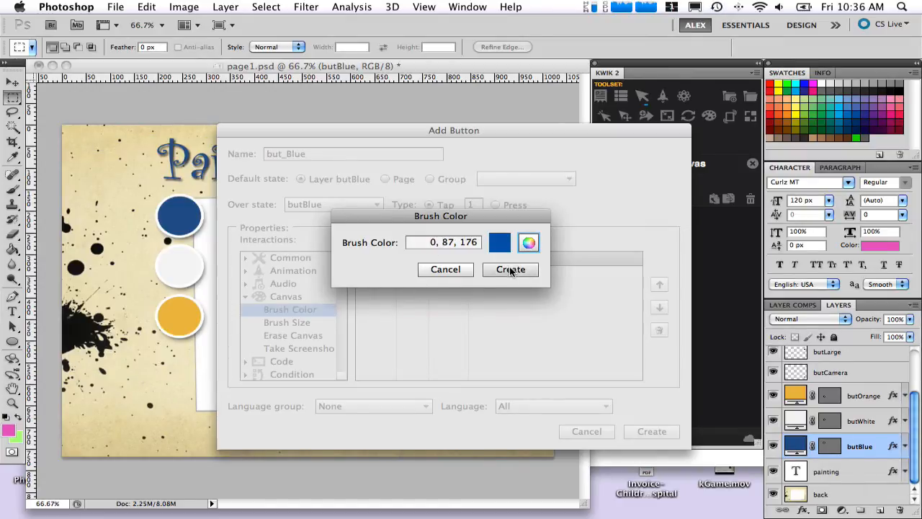
{"action": "left_click", "coordinate": [510, 269]}
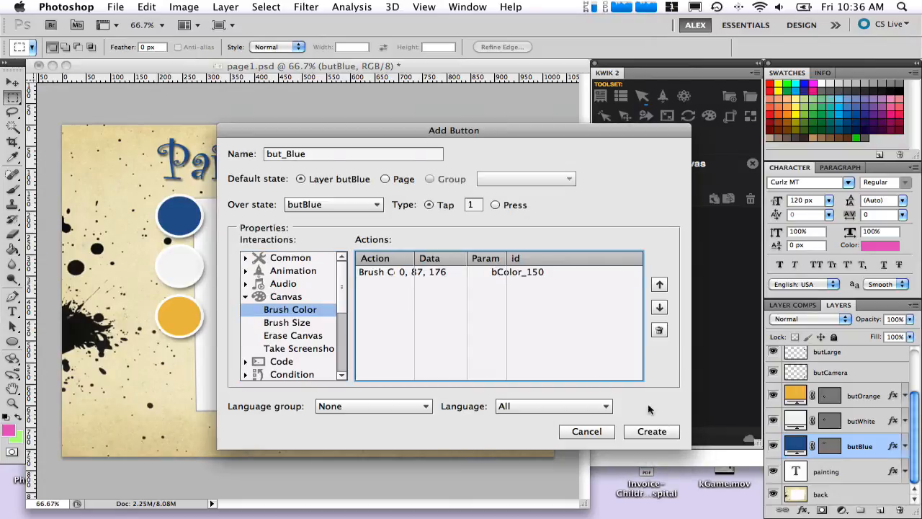
{"action": "left_click", "coordinate": [652, 431]}
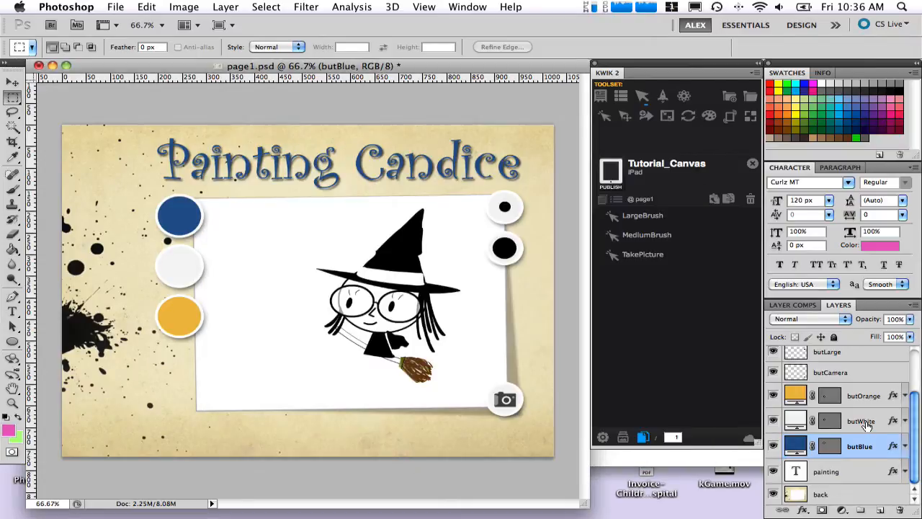
Start a new Kwik button on the butWhite layer and name it but_White
{"action": "left_click", "coordinate": [864, 424]}
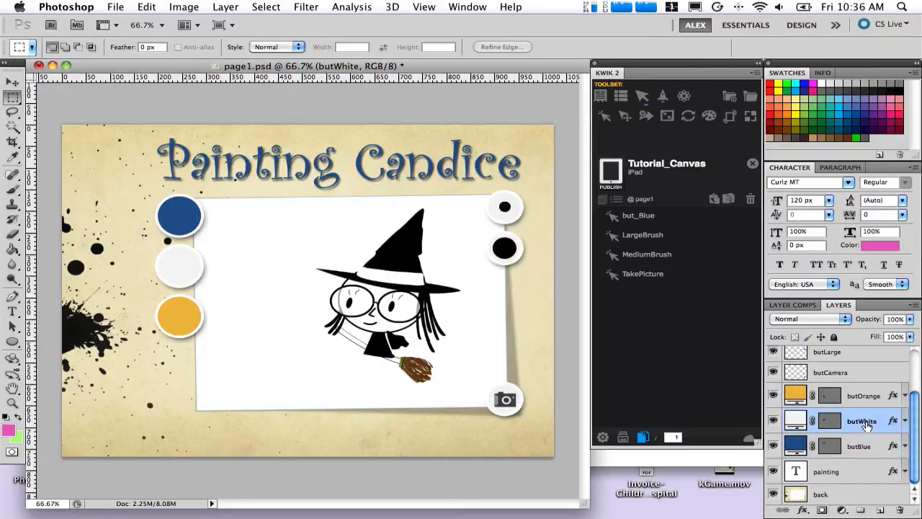
{"action": "left_click", "coordinate": [605, 117]}
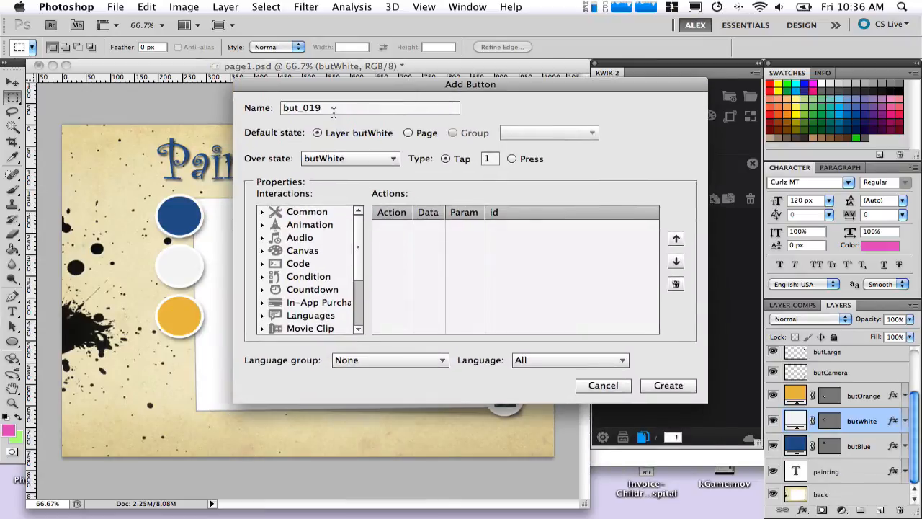
{"action": "left_click", "coordinate": [319, 109]}
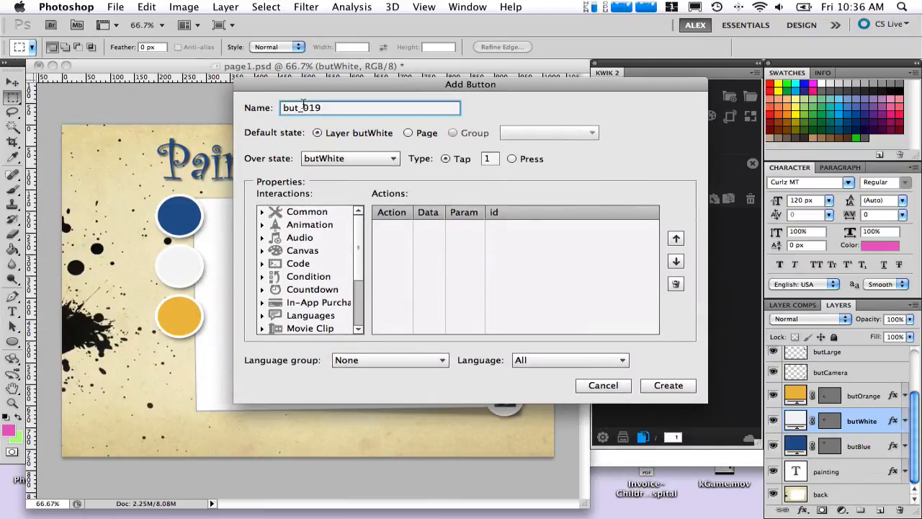
{"action": "left_click_drag", "start_coordinate": [303, 107], "coordinate": [349, 106]}
{"action": "type", "text": "White"}
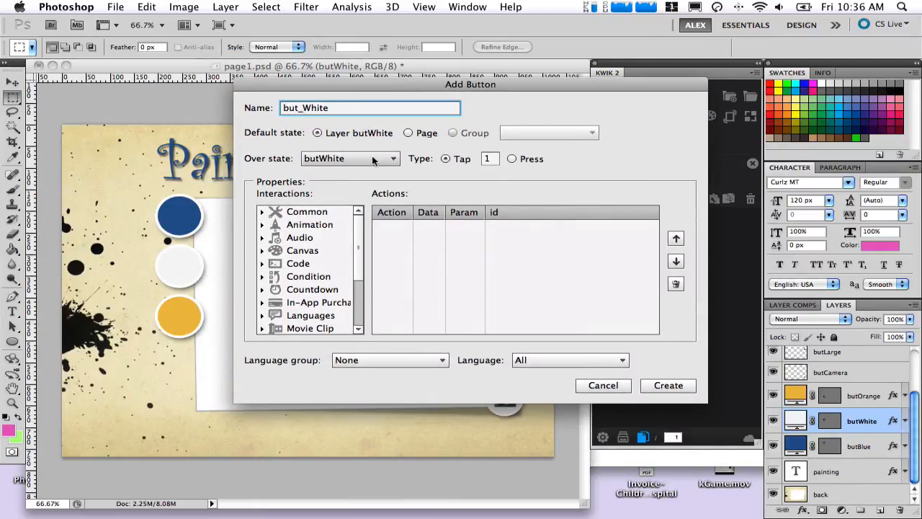
Give the but_White button a canvas Brush Color action with the near-white 241, 247, 255, and create the button
{"action": "left_click", "coordinate": [260, 252]}
{"action": "left_click", "coordinate": [262, 251]}
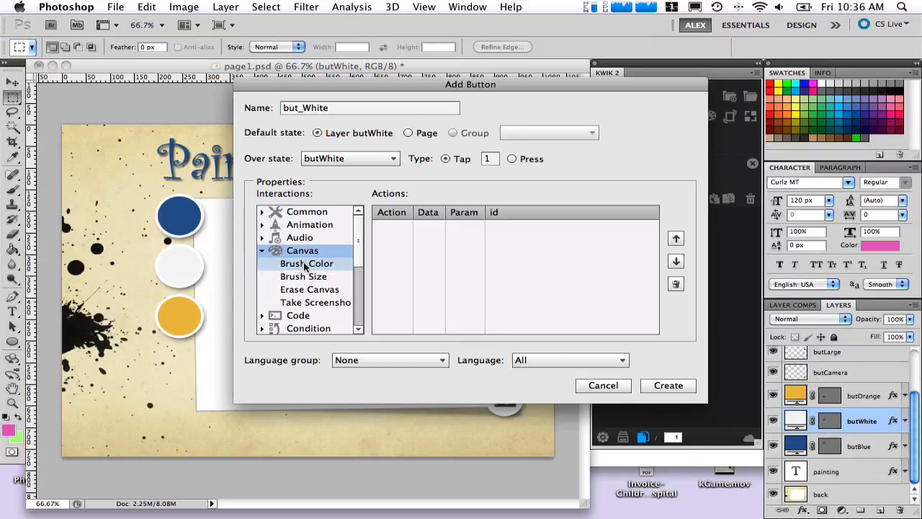
{"action": "double_click", "coordinate": [317, 263]}
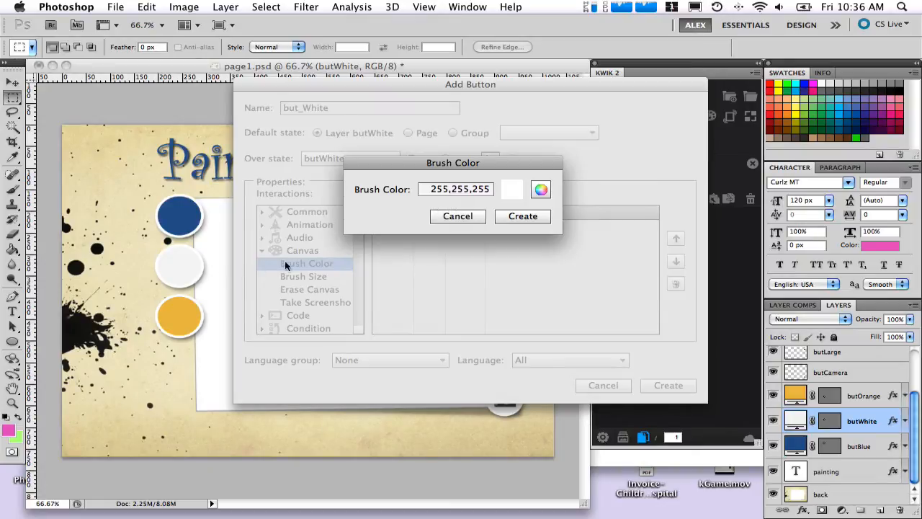
{"action": "left_click", "coordinate": [541, 190]}
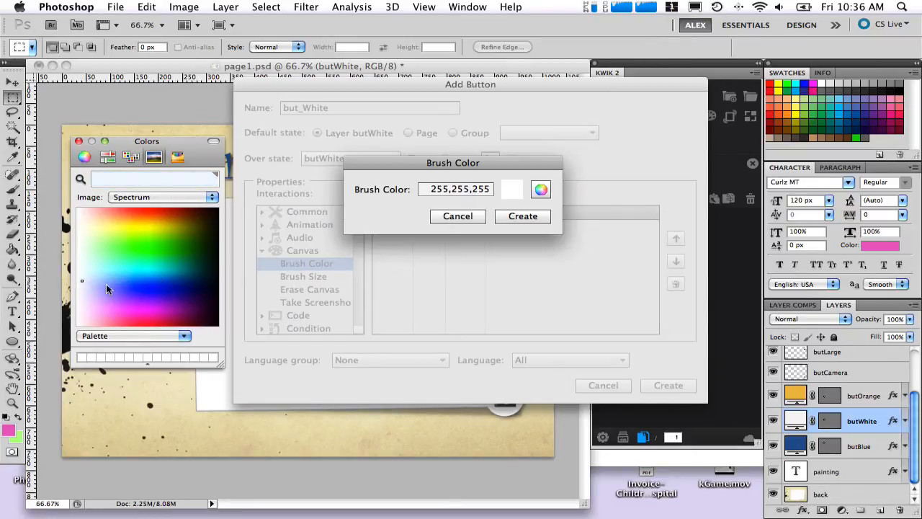
{"action": "left_click", "coordinate": [78, 141]}
{"action": "left_click", "coordinate": [522, 216]}
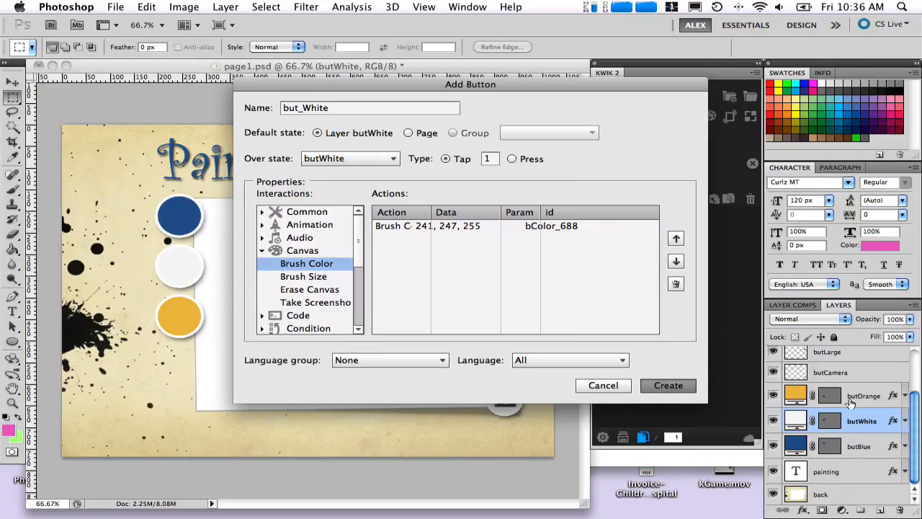
{"action": "key", "text": "Return"}
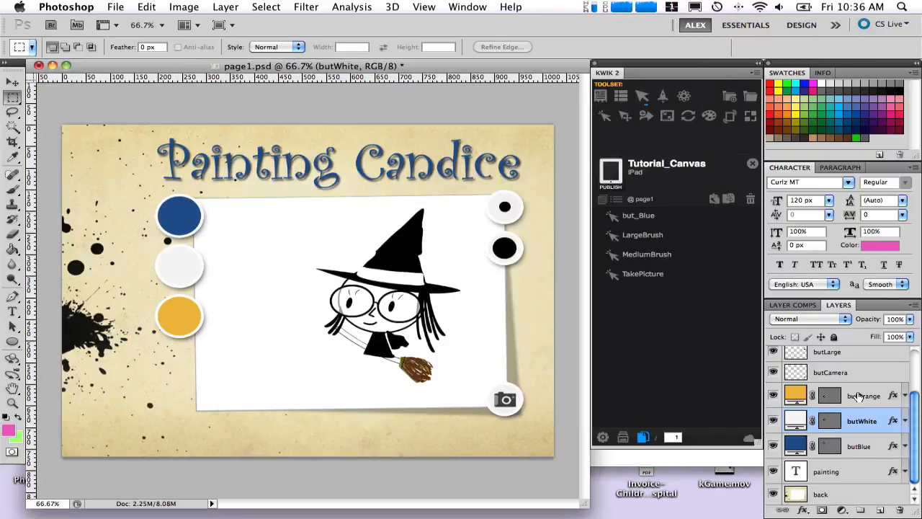
Start a new Kwik button on the butOrange layer and name it but_Orange
{"action": "left_click", "coordinate": [858, 396]}
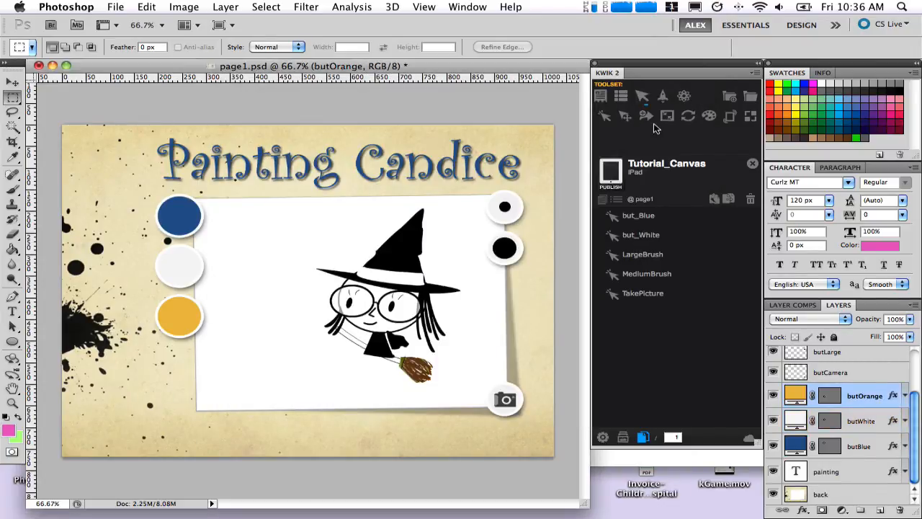
{"action": "left_click", "coordinate": [603, 117]}
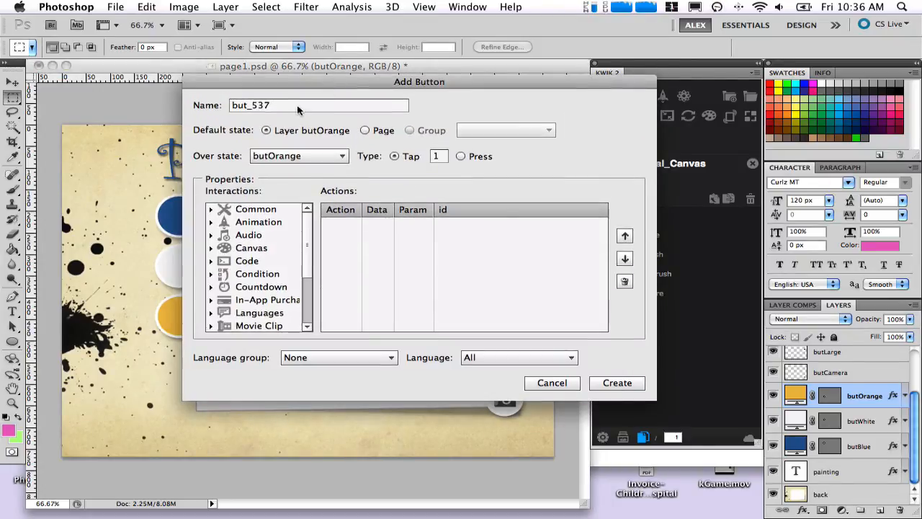
{"action": "left_click_drag", "start_coordinate": [273, 106], "coordinate": [251, 106]}
{"action": "type", "text": "Orange"}
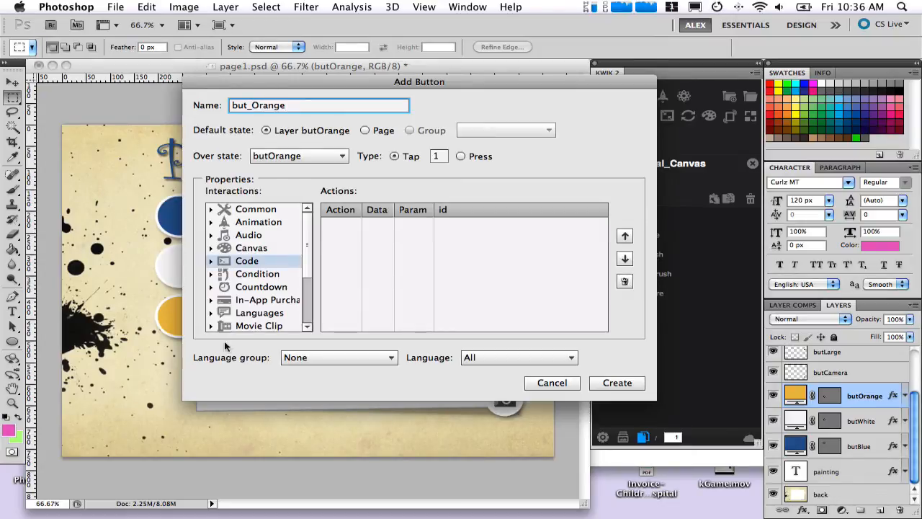
Give the but_Orange button a canvas Brush Color action with the orange 255, 164, 65, and create the button
{"action": "left_click", "coordinate": [211, 249]}
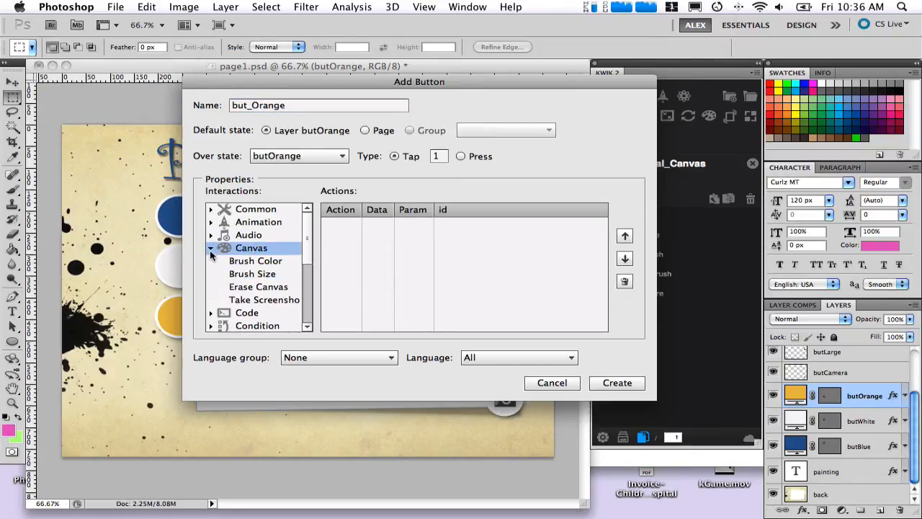
{"action": "left_click", "coordinate": [263, 262]}
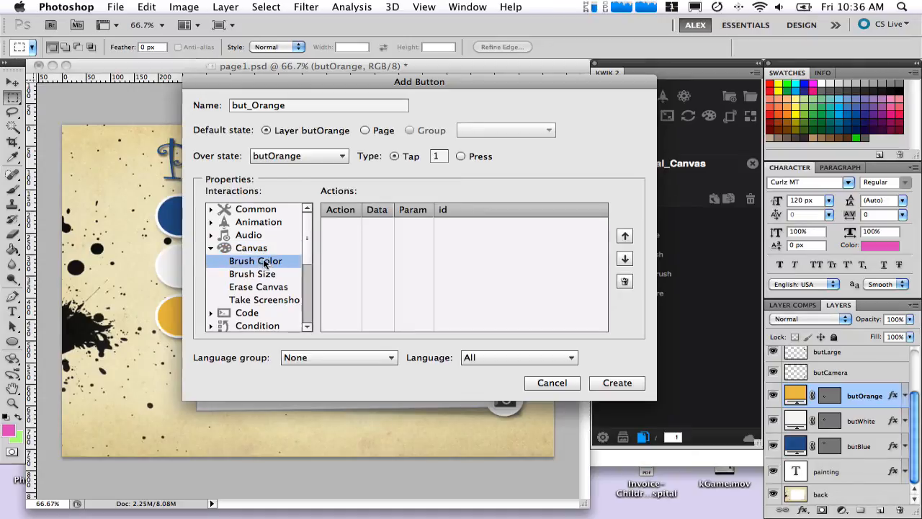
{"action": "double_click", "coordinate": [264, 262]}
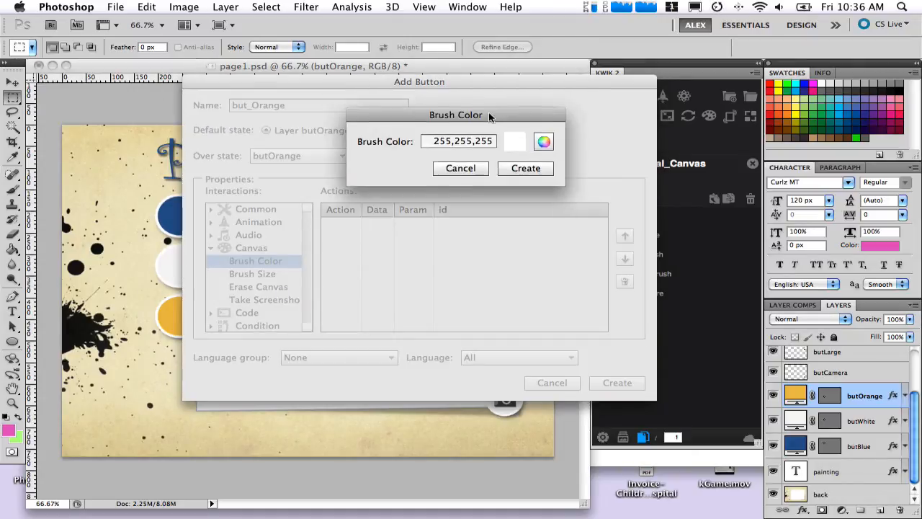
{"action": "left_click", "coordinate": [520, 190]}
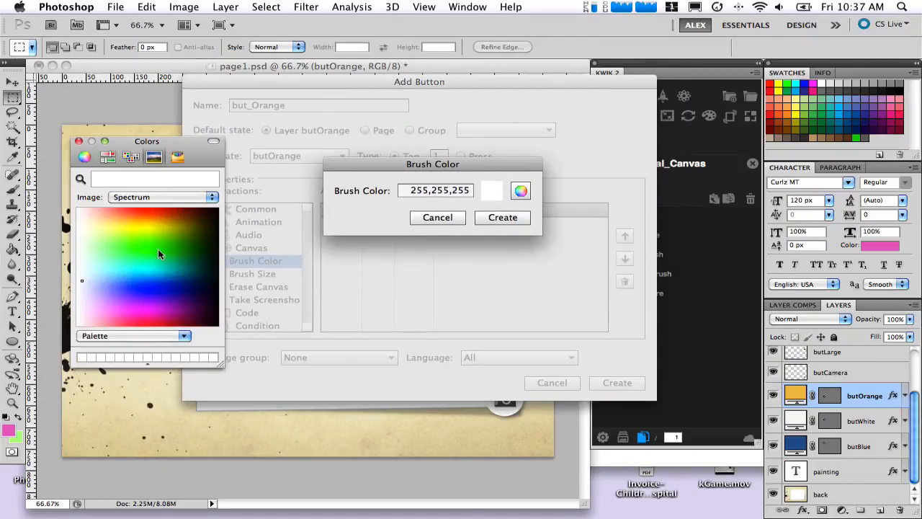
{"action": "left_click", "coordinate": [132, 157]}
{"action": "left_click", "coordinate": [146, 157]}
{"action": "left_click", "coordinate": [93, 249]}
{"action": "left_click_drag", "start_coordinate": [95, 227], "coordinate": [126, 217]}
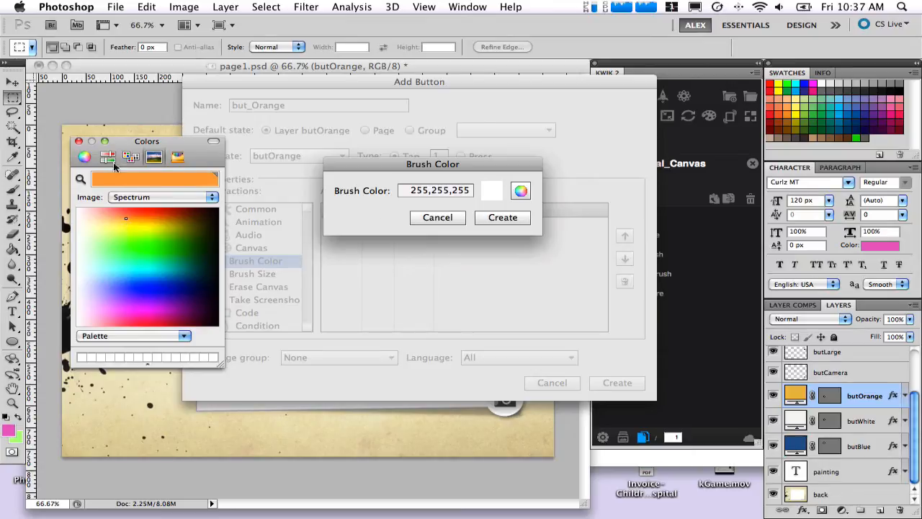
{"action": "left_click", "coordinate": [79, 141]}
{"action": "left_click", "coordinate": [502, 218]}
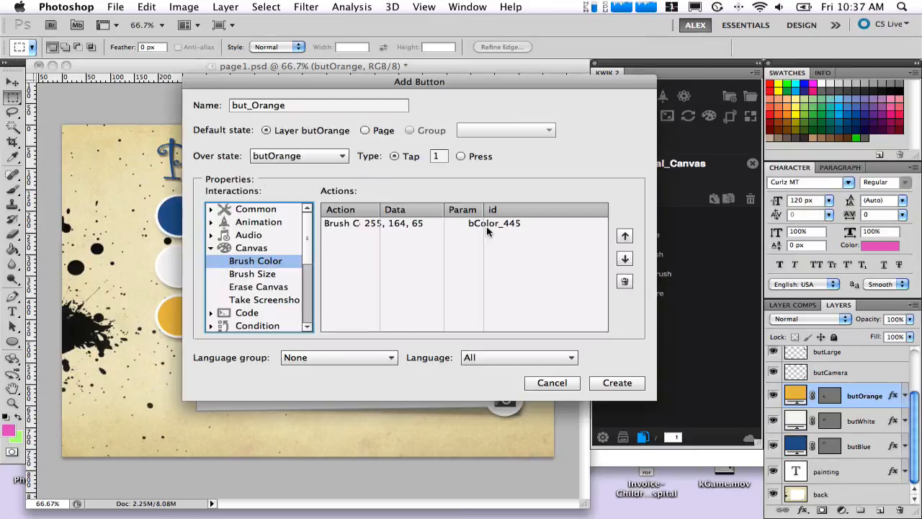
{"action": "left_click", "coordinate": [614, 384]}
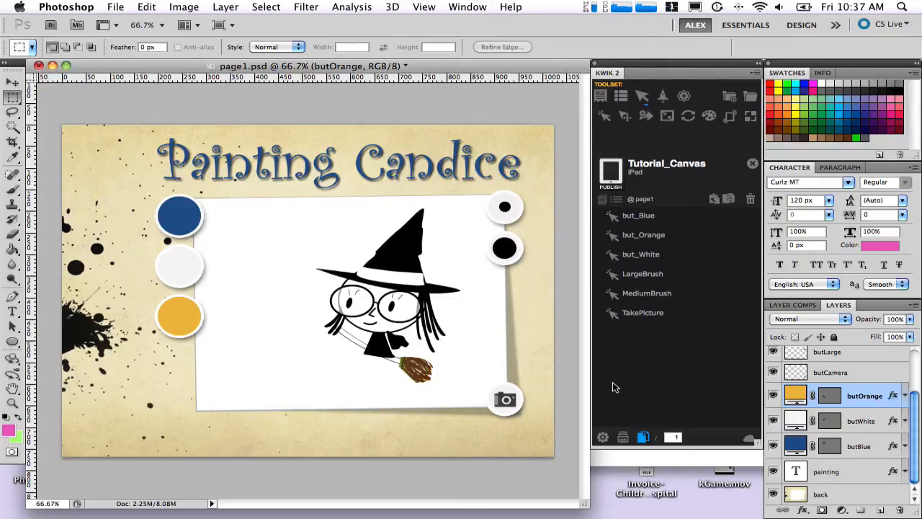
Add a page-level Kwik action that uses the canvas Erase Canvas interaction, and create it
{"action": "left_click", "coordinate": [602, 101]}
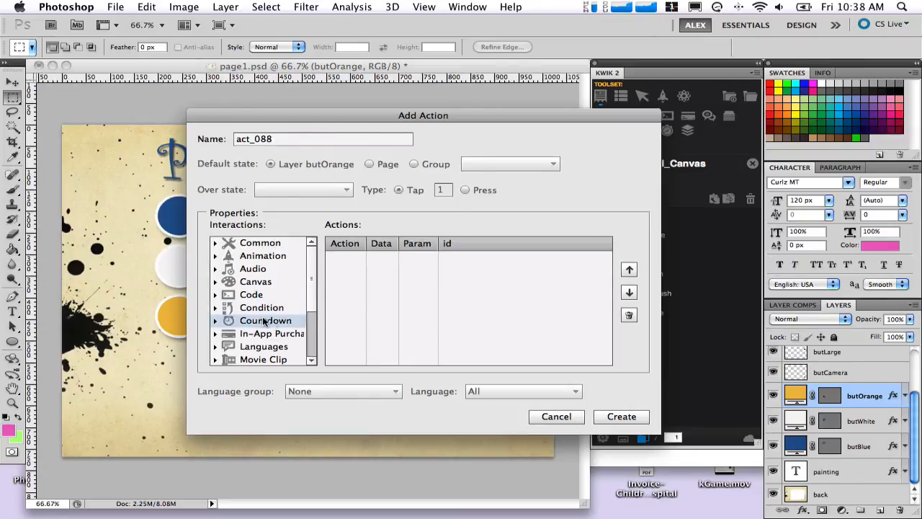
{"action": "left_click", "coordinate": [215, 281]}
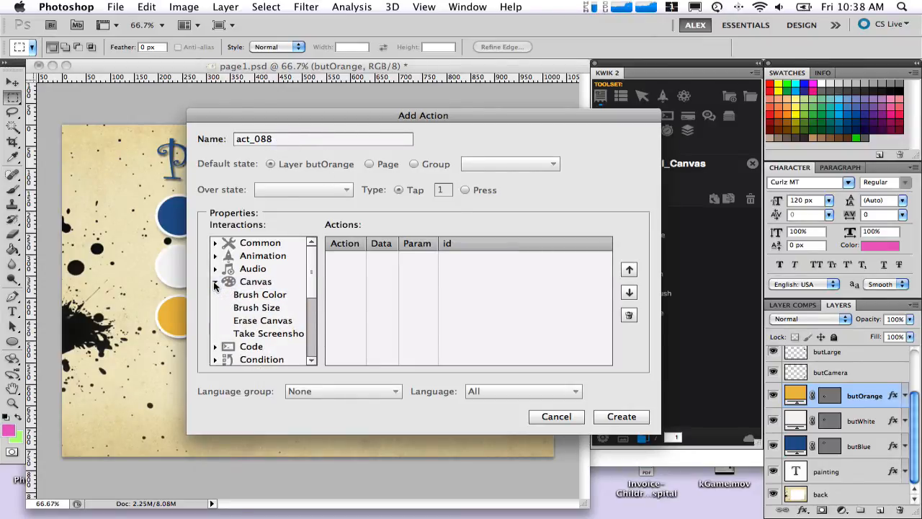
{"action": "double_click", "coordinate": [277, 321]}
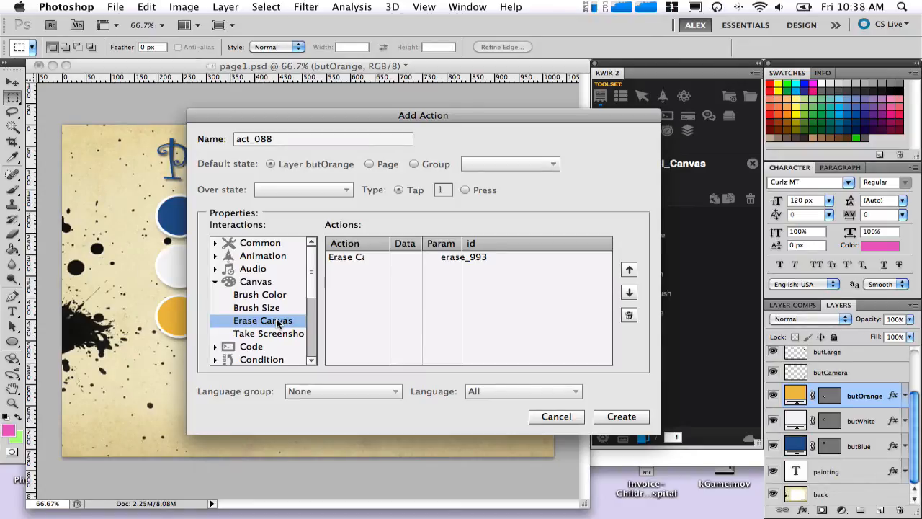
{"action": "left_click", "coordinate": [621, 417]}
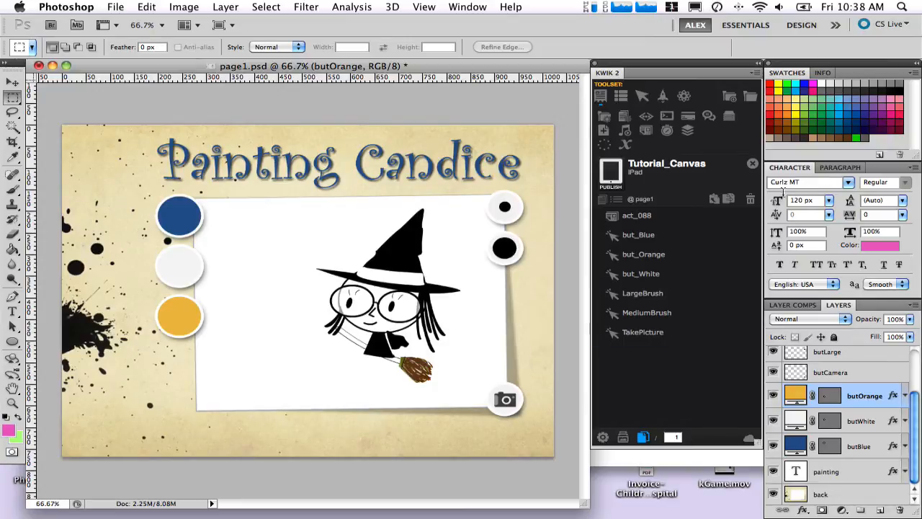
Enable the shake interaction with act_088 as its triggered action, and save it
{"action": "left_click", "coordinate": [644, 98]}
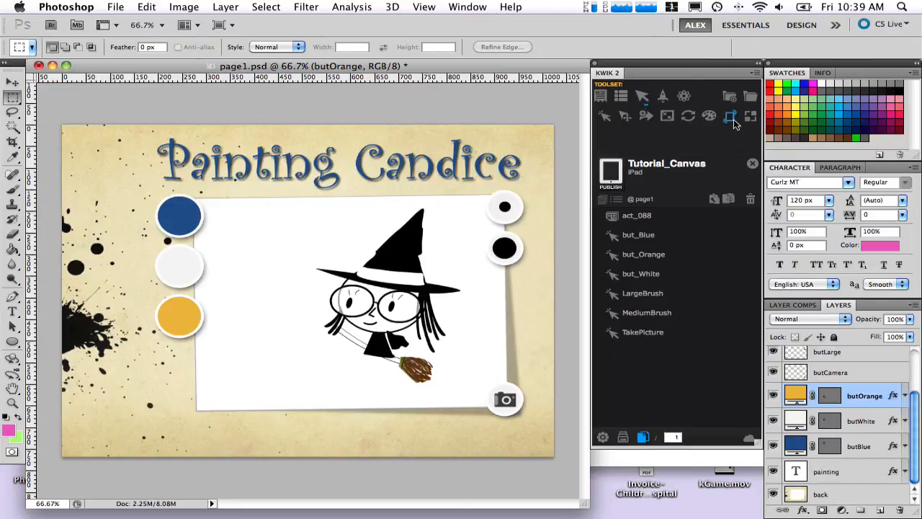
{"action": "left_click", "coordinate": [734, 123]}
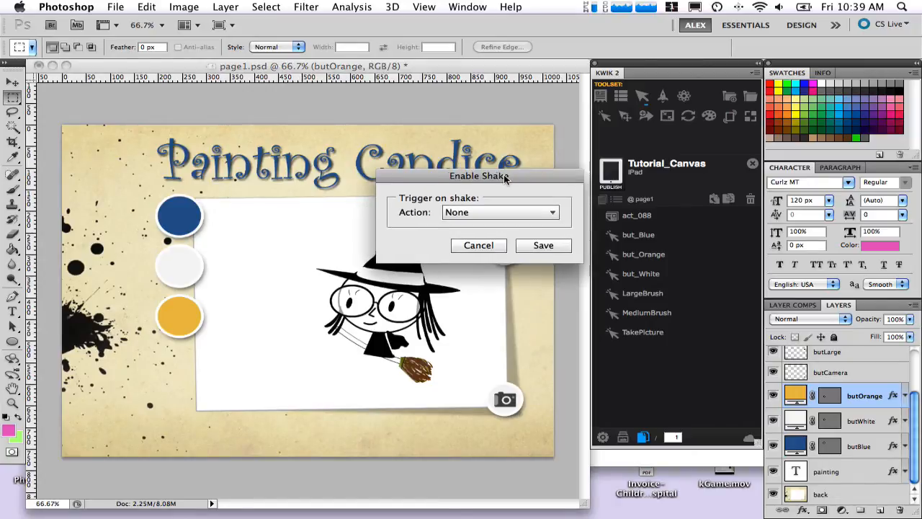
{"action": "left_click_drag", "start_coordinate": [503, 174], "coordinate": [436, 171]}
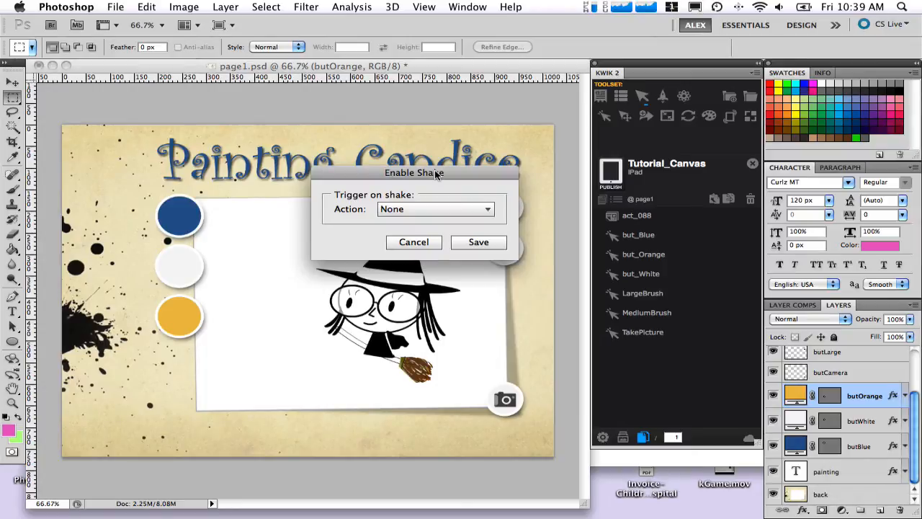
{"action": "left_click", "coordinate": [443, 208]}
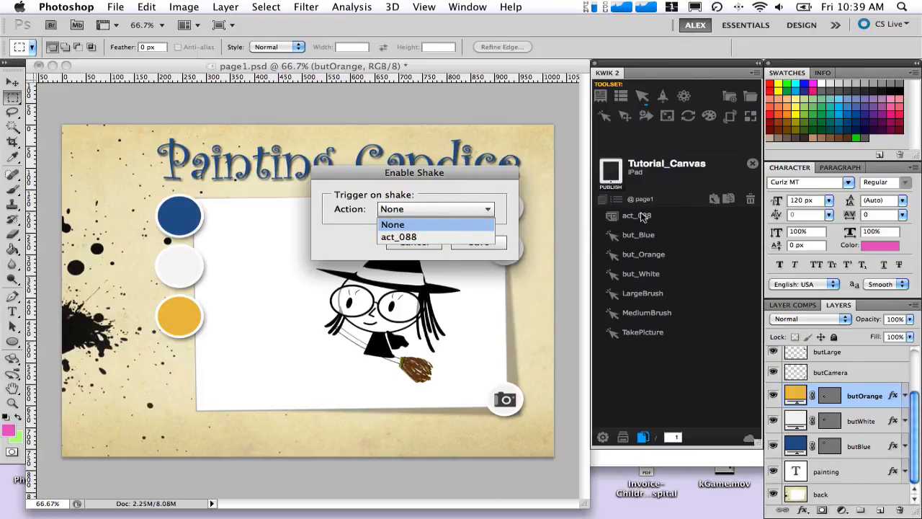
{"action": "left_click", "coordinate": [398, 237]}
{"action": "left_click", "coordinate": [482, 243]}
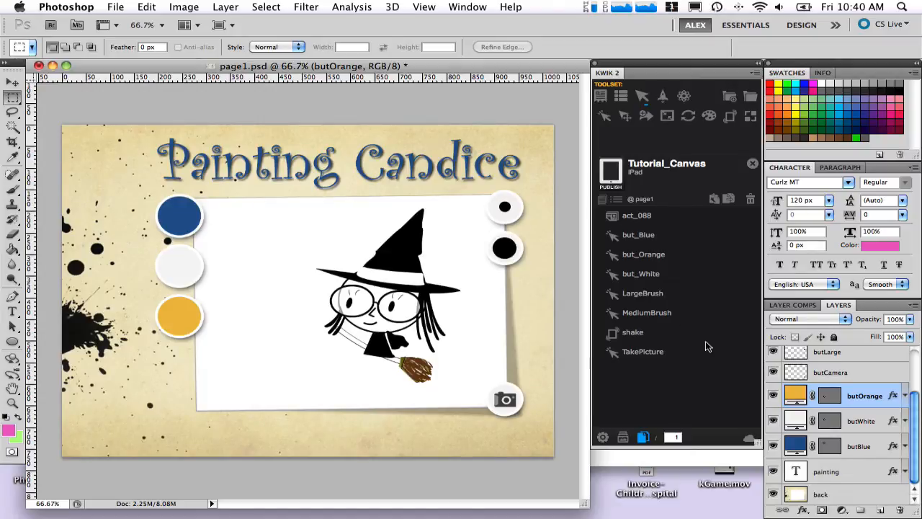
Select the Candice layer, and briefly hide and reshow it and the back layer to examine what each contains
{"action": "scroll", "coordinate": [880, 383], "scroll_direction": "up", "scroll_amount": 3}
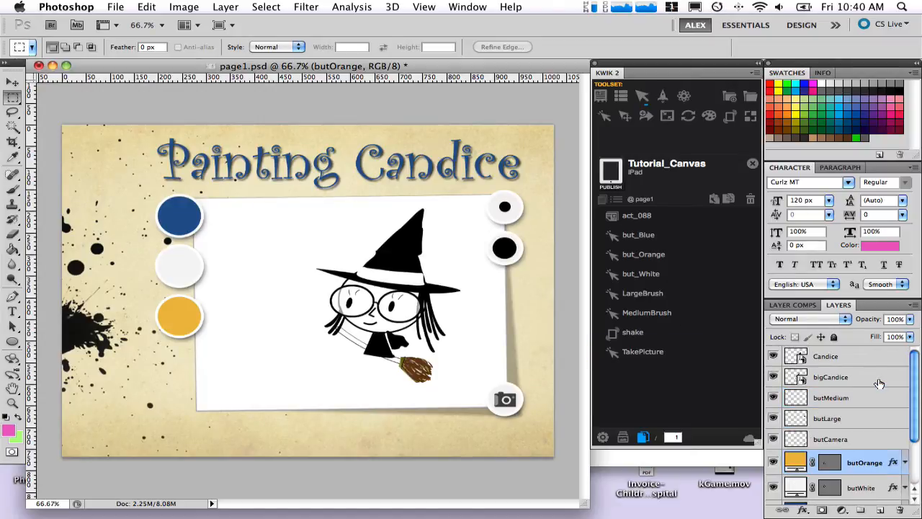
{"action": "left_click", "coordinate": [831, 358]}
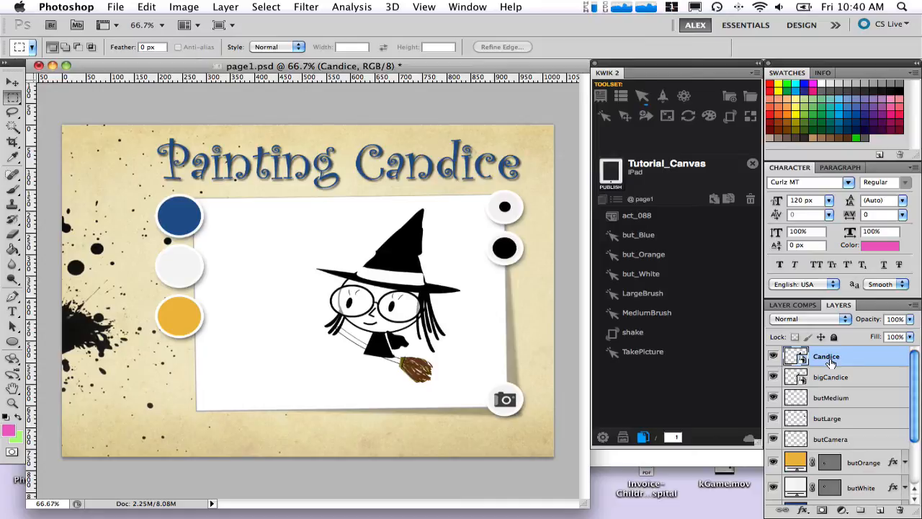
{"action": "left_click", "coordinate": [773, 356]}
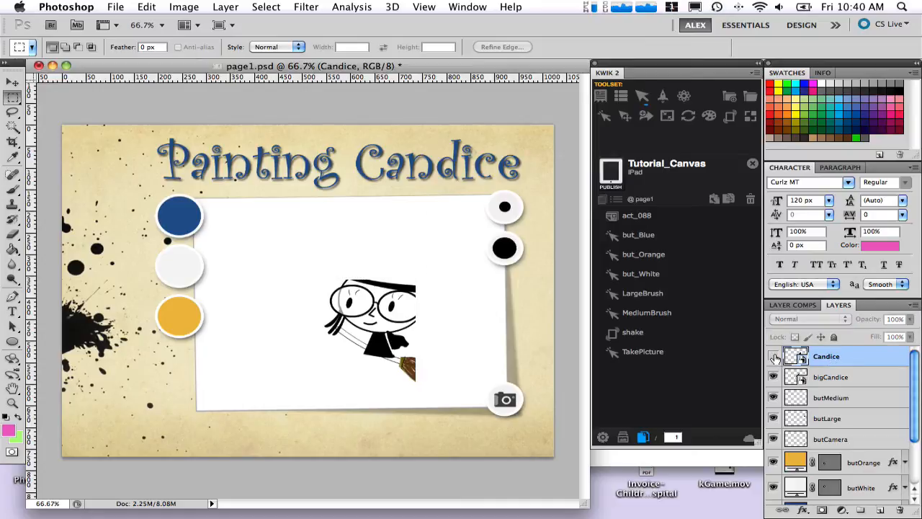
{"action": "left_click", "coordinate": [774, 357]}
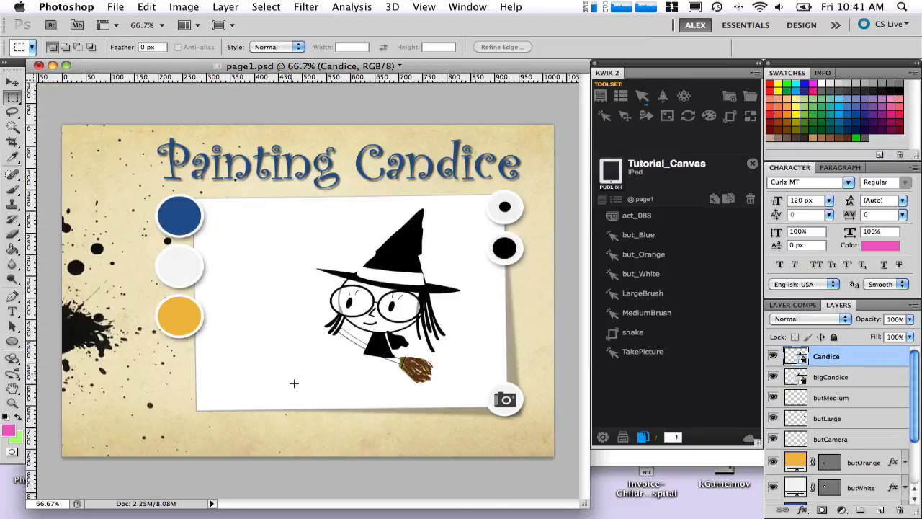
{"action": "scroll", "coordinate": [879, 415], "scroll_direction": "down", "scroll_amount": 3}
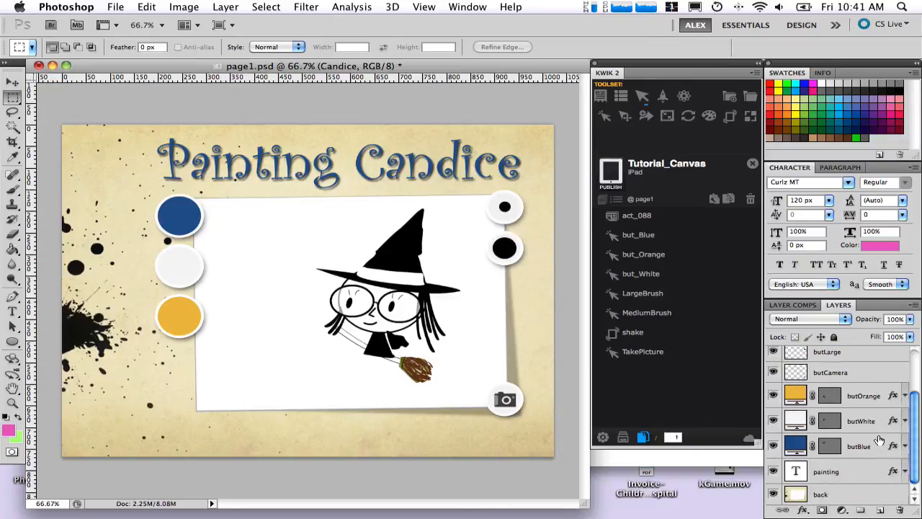
{"action": "left_click", "coordinate": [773, 495]}
{"action": "left_click", "coordinate": [774, 496]}
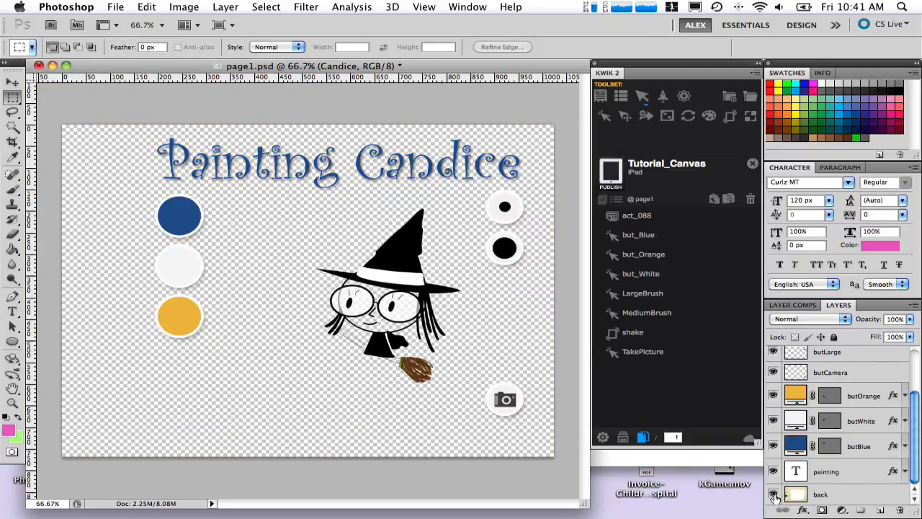
{"action": "scroll", "coordinate": [890, 466], "scroll_direction": "up", "scroll_amount": 3}
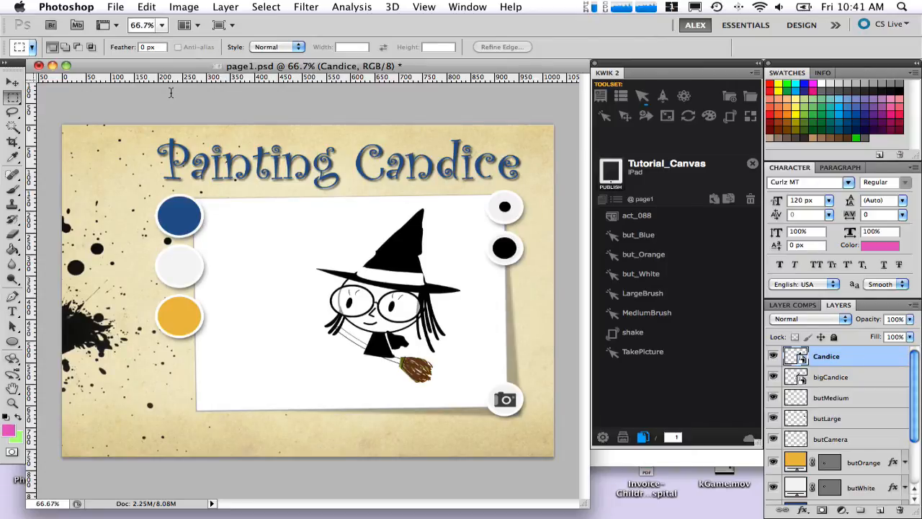
Enlarge the document window, start a free transform on the Candice layer to show its bounds, and commit the placement
{"action": "key", "text": "super+1"}
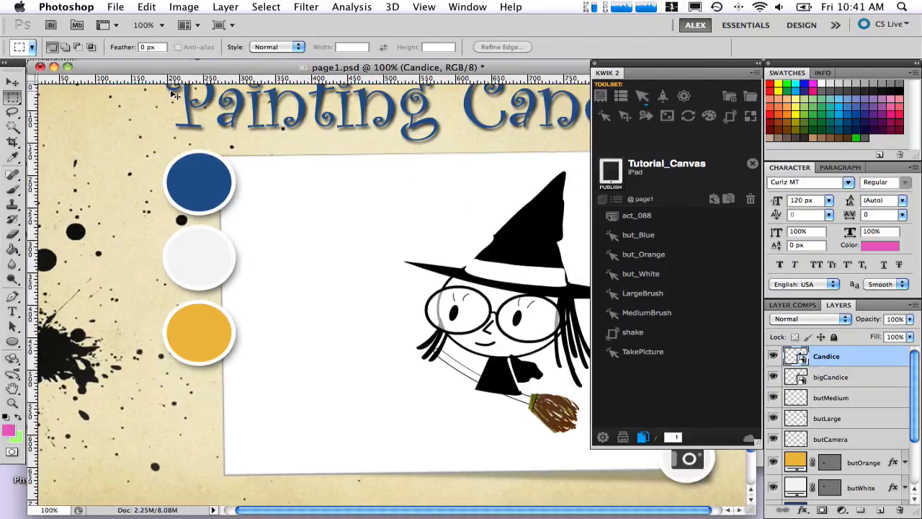
{"action": "key", "text": "super+minus"}
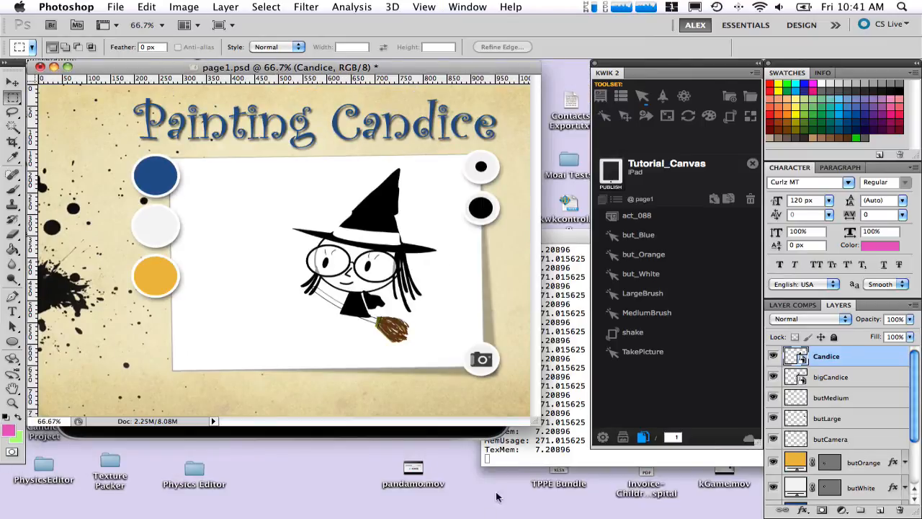
{"action": "left_click_drag", "start_coordinate": [531, 418], "coordinate": [577, 481]}
{"action": "key", "text": "super+t"}
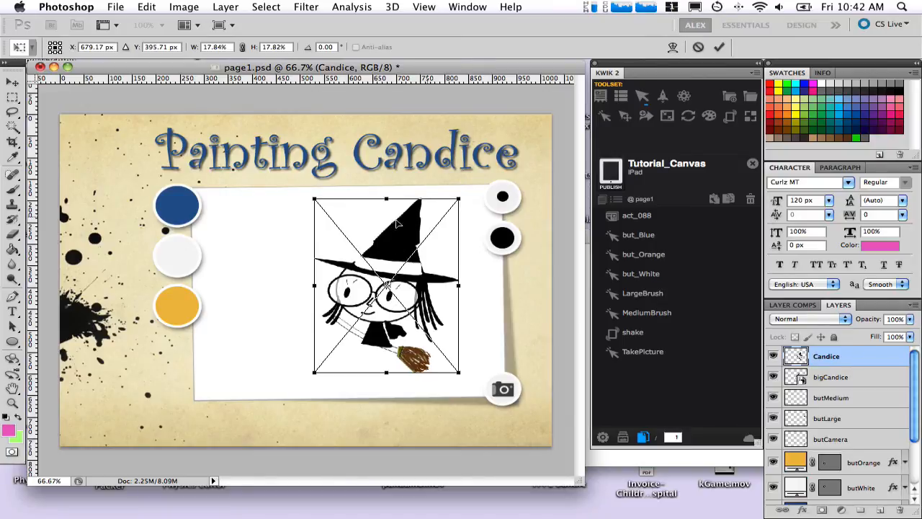
{"action": "left_click", "coordinate": [13, 84]}
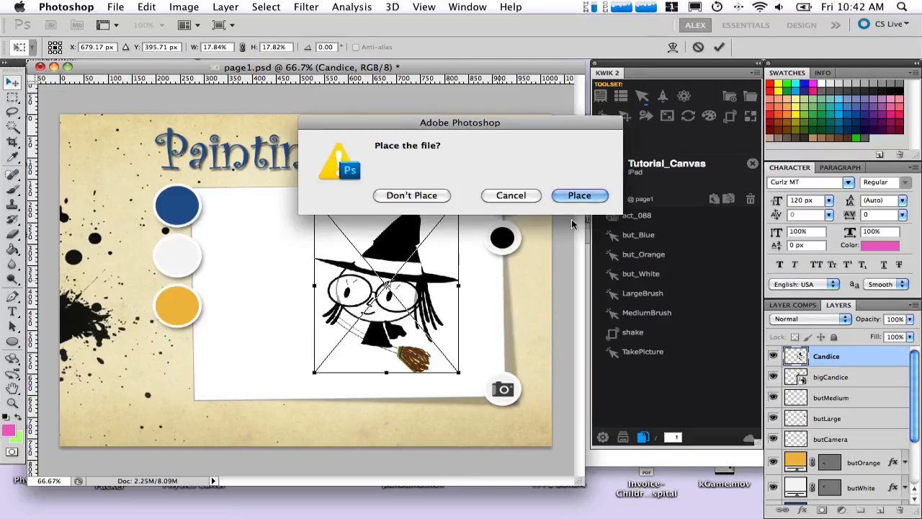
{"action": "left_click", "coordinate": [580, 196]}
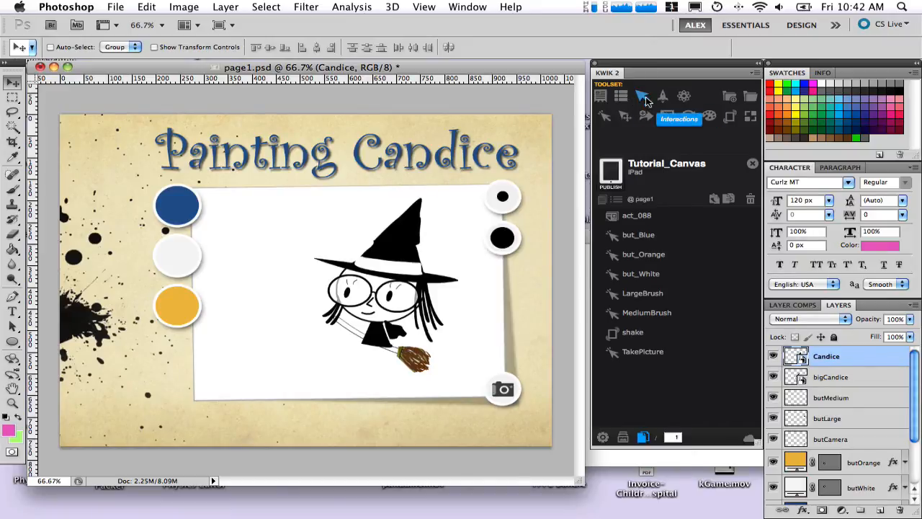
Start a Kwik canvas on the Candice layer and check its width and height settings
{"action": "left_click", "coordinate": [711, 119]}
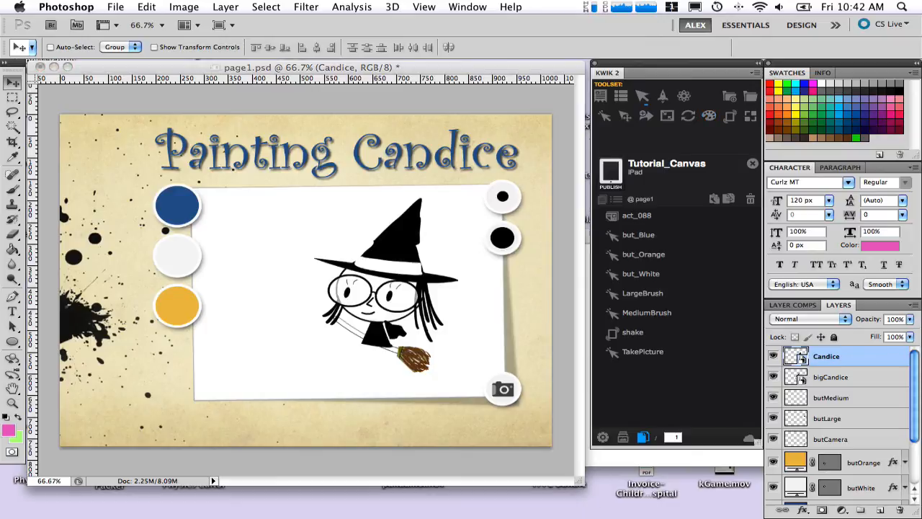
{"action": "left_click_drag", "start_coordinate": [349, 130], "coordinate": [177, 105]}
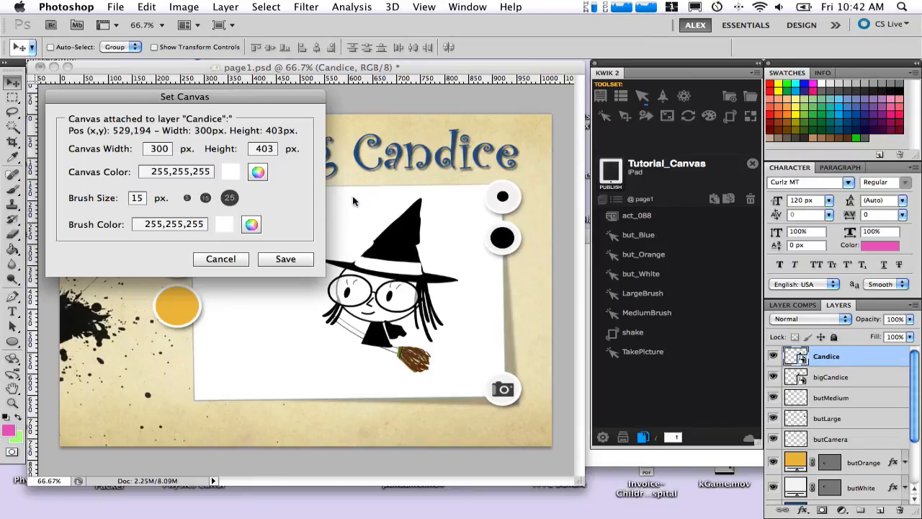
{"action": "left_click", "coordinate": [157, 151]}
{"action": "left_click", "coordinate": [260, 151]}
{"action": "double_click", "coordinate": [157, 151]}
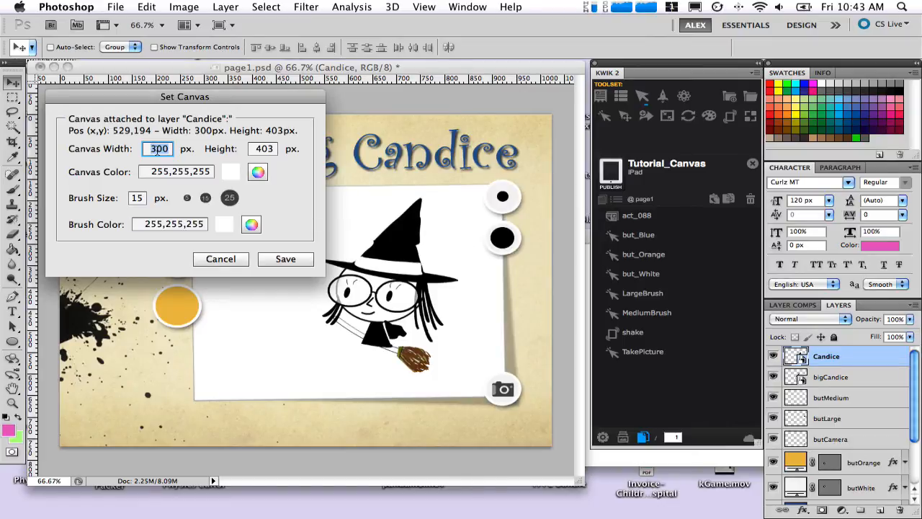
{"action": "left_click", "coordinate": [89, 173]}
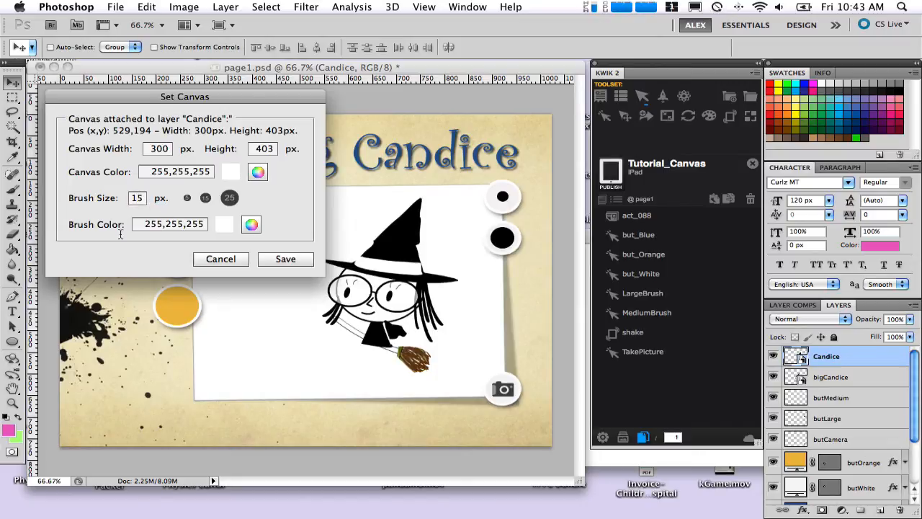
Set the canvas brush color to the green 102, 255, 46 and save the canvas
{"action": "left_click", "coordinate": [250, 225]}
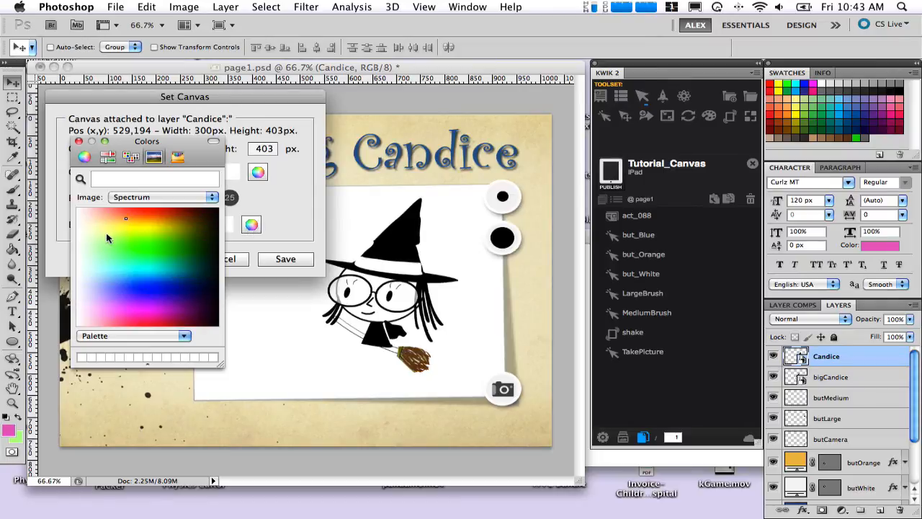
{"action": "left_click", "coordinate": [131, 245]}
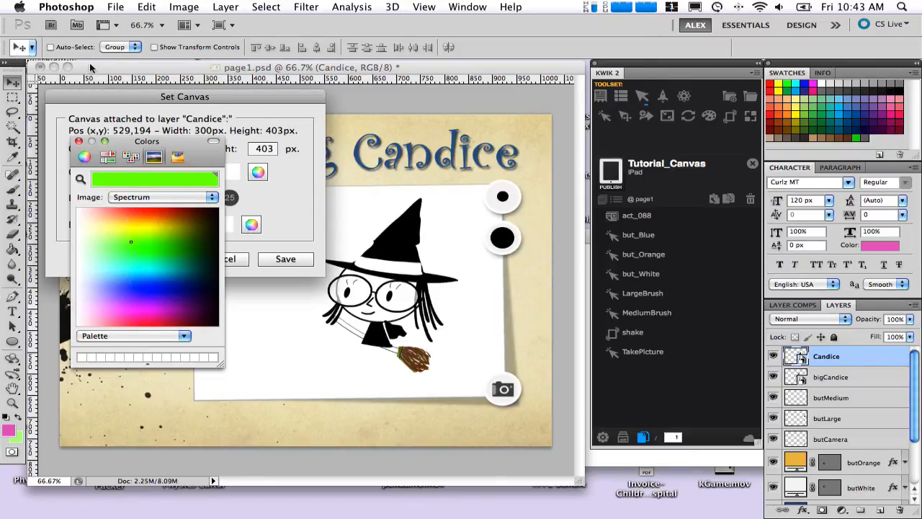
{"action": "left_click", "coordinate": [78, 141]}
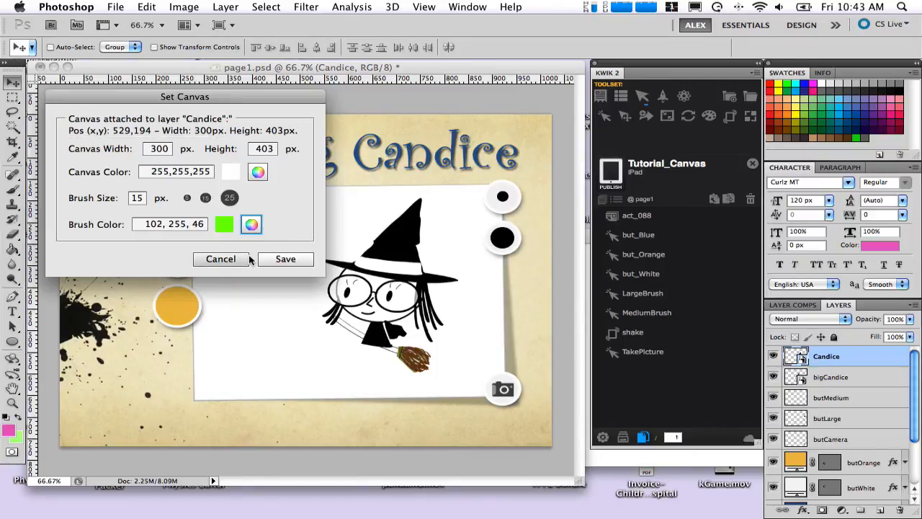
{"action": "left_click", "coordinate": [286, 259]}
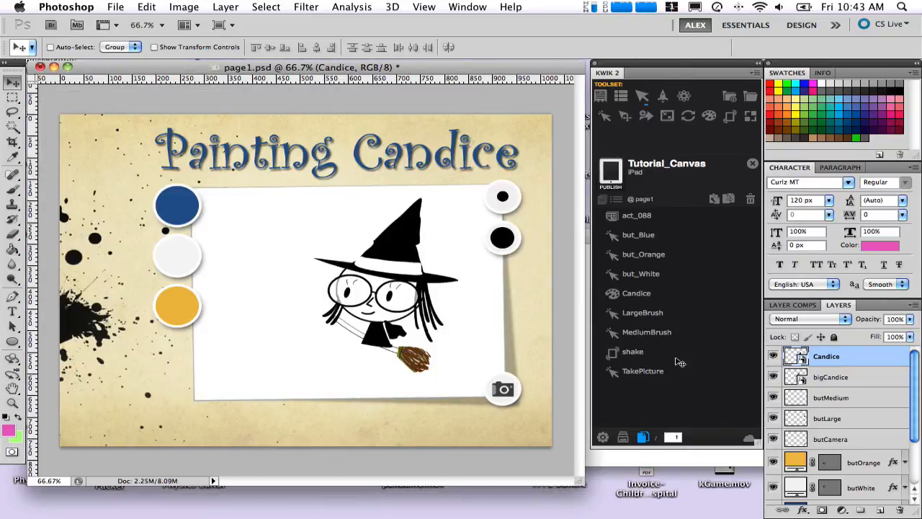
Hide and reshow the back layer to examine the artwork without its background
{"action": "left_click", "coordinate": [704, 363]}
{"action": "scroll", "coordinate": [880, 449], "scroll_direction": "down", "scroll_amount": 3}
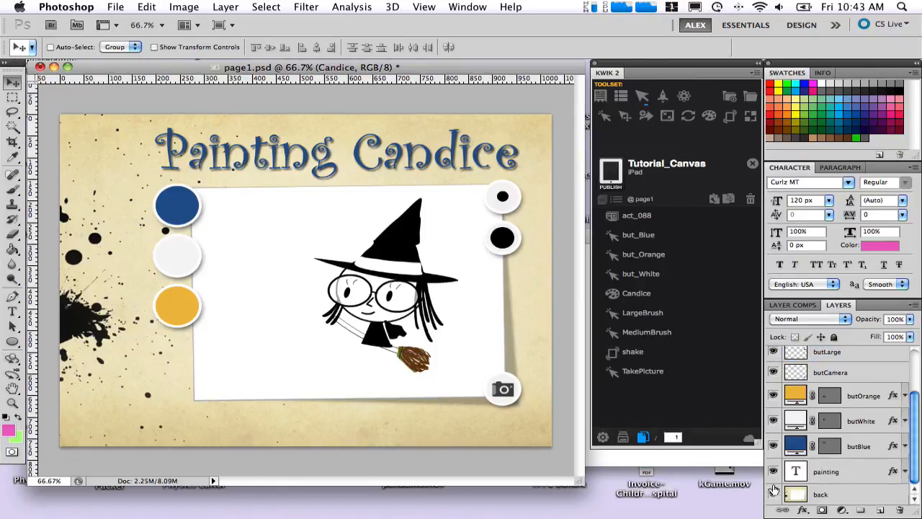
{"action": "left_click", "coordinate": [773, 494]}
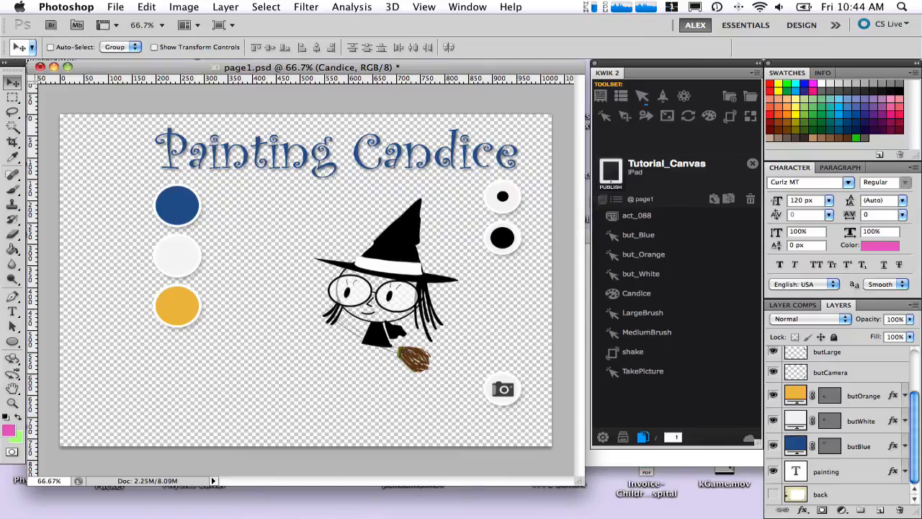
{"action": "left_click", "coordinate": [773, 494]}
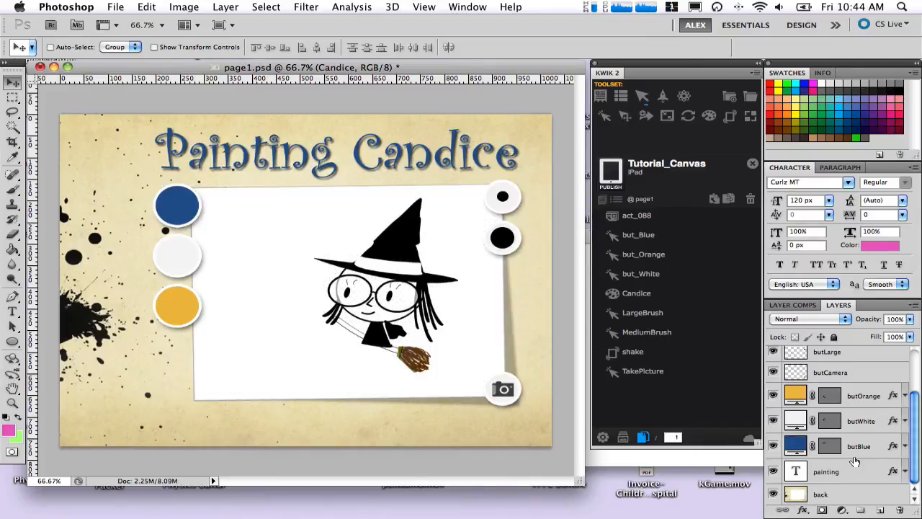
{"action": "scroll", "coordinate": [855, 462], "scroll_direction": "up", "scroll_amount": 3}
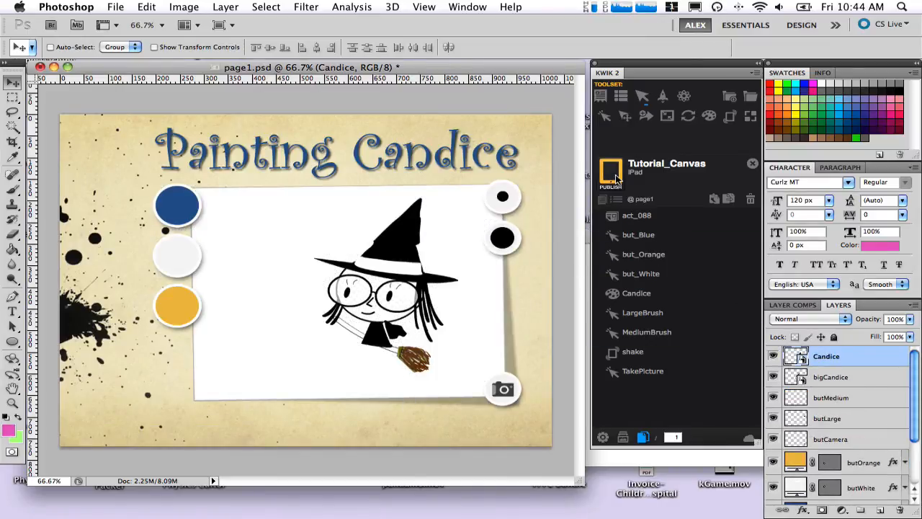
Publish the Tutorial_Canvas project and dismiss the notice to view it in Corona Simulator
{"action": "left_click", "coordinate": [611, 186]}
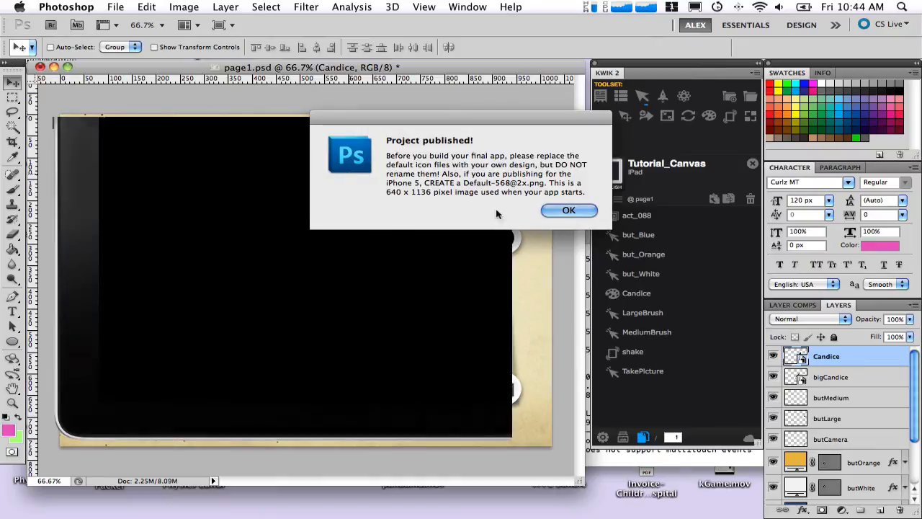
{"action": "left_click", "coordinate": [565, 211]}
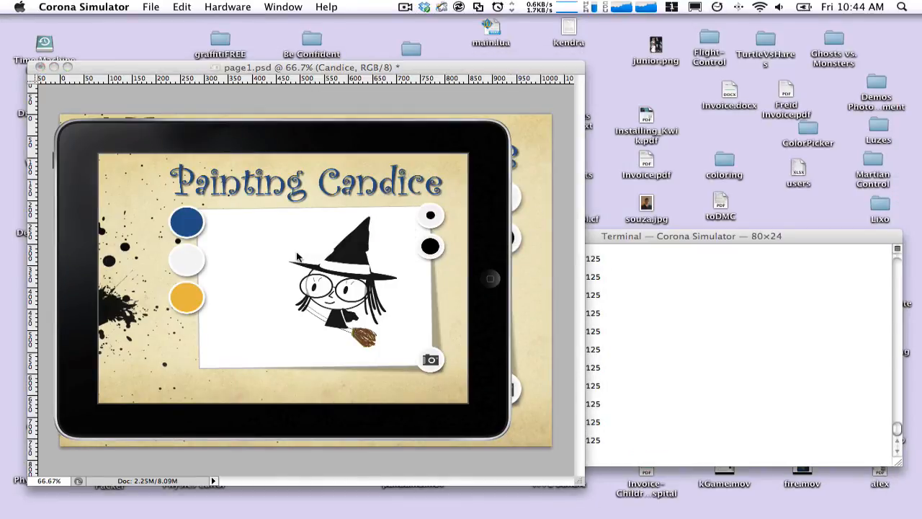
Test the canvas by painting green around the witch's hat, and surround the figure in blue with the large brush
{"action": "mouse_move", "coordinate": [296, 252]}
{"action": "left_mouse_down"}
{"action": "mouse_move", "coordinate": [294, 278]}
{"action": "mouse_move", "coordinate": [323, 246]}
{"action": "mouse_move", "coordinate": [297, 284]}
{"action": "mouse_move", "coordinate": [320, 250]}
{"action": "mouse_move", "coordinate": [288, 275]}
{"action": "mouse_move", "coordinate": [320, 256]}
{"action": "mouse_move", "coordinate": [301, 280]}
{"action": "mouse_move", "coordinate": [322, 252]}
{"action": "mouse_move", "coordinate": [293, 285]}
{"action": "mouse_move", "coordinate": [360, 222]}
{"action": "mouse_move", "coordinate": [319, 257]}
{"action": "mouse_move", "coordinate": [358, 228]}
{"action": "mouse_move", "coordinate": [333, 244]}
{"action": "mouse_move", "coordinate": [333, 258]}
{"action": "mouse_move", "coordinate": [368, 271]}
{"action": "mouse_move", "coordinate": [329, 269]}
{"action": "mouse_move", "coordinate": [384, 272]}
{"action": "mouse_move", "coordinate": [322, 263]}
{"action": "mouse_move", "coordinate": [363, 244]}
{"action": "left_mouse_up"}
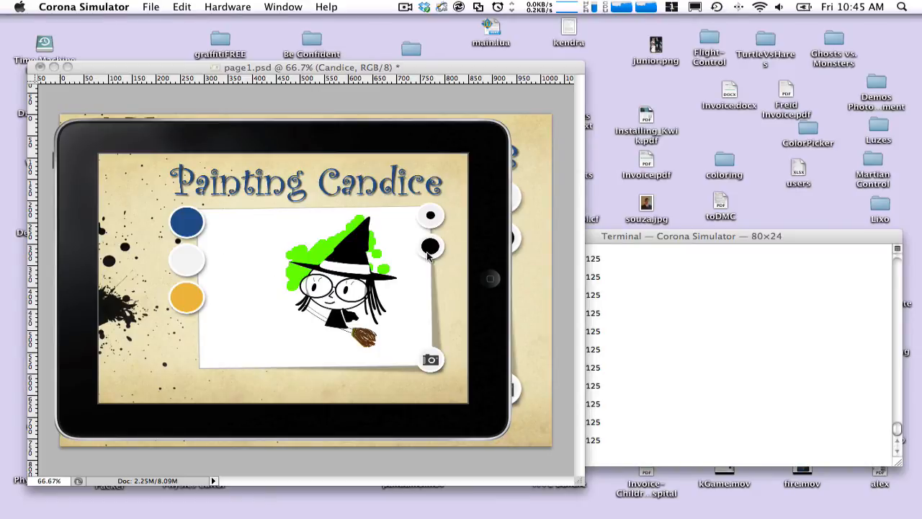
{"action": "mouse_move", "coordinate": [305, 241]}
{"action": "left_mouse_down"}
{"action": "mouse_move", "coordinate": [284, 255]}
{"action": "mouse_move", "coordinate": [322, 227]}
{"action": "mouse_move", "coordinate": [298, 254]}
{"action": "left_mouse_up"}
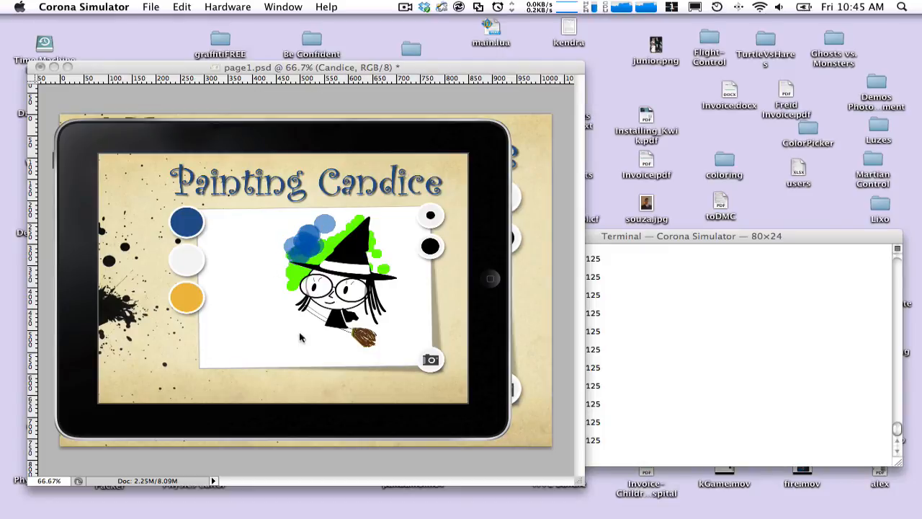
{"action": "mouse_move", "coordinate": [300, 336]}
{"action": "left_mouse_down"}
{"action": "mouse_move", "coordinate": [291, 294]}
{"action": "mouse_move", "coordinate": [328, 324]}
{"action": "mouse_move", "coordinate": [276, 304]}
{"action": "mouse_move", "coordinate": [334, 337]}
{"action": "mouse_move", "coordinate": [362, 339]}
{"action": "mouse_move", "coordinate": [380, 301]}
{"action": "mouse_move", "coordinate": [353, 326]}
{"action": "mouse_move", "coordinate": [386, 314]}
{"action": "mouse_move", "coordinate": [380, 335]}
{"action": "mouse_move", "coordinate": [391, 313]}
{"action": "mouse_move", "coordinate": [395, 255]}
{"action": "mouse_move", "coordinate": [381, 227]}
{"action": "mouse_move", "coordinate": [376, 274]}
{"action": "mouse_move", "coordinate": [385, 217]}
{"action": "mouse_move", "coordinate": [374, 212]}
{"action": "mouse_move", "coordinate": [317, 236]}
{"action": "left_mouse_up"}
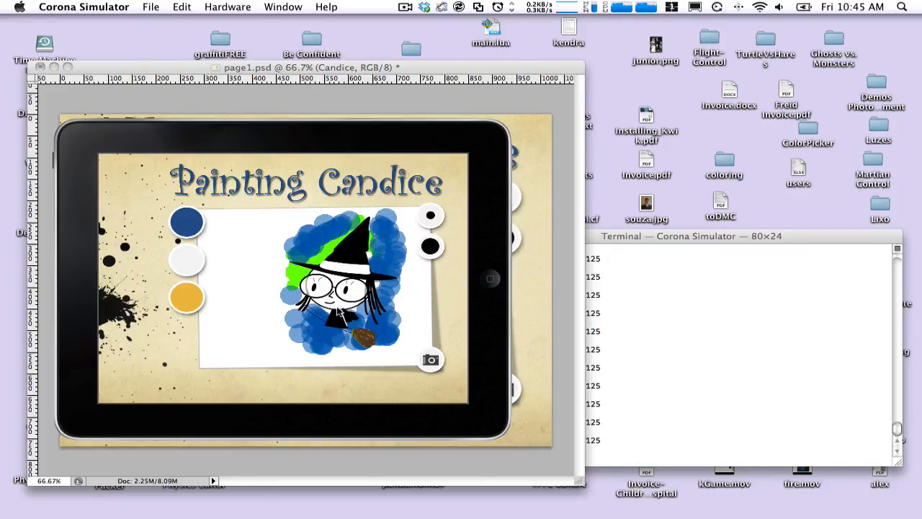
Paint the witch's lower body white and her face orange, and cover the face with white
{"action": "mouse_move", "coordinate": [355, 287]}
{"action": "left_mouse_down"}
{"action": "mouse_move", "coordinate": [318, 307]}
{"action": "mouse_move", "coordinate": [359, 311]}
{"action": "mouse_move", "coordinate": [320, 326]}
{"action": "mouse_move", "coordinate": [347, 338]}
{"action": "left_mouse_up"}
{"action": "mouse_move", "coordinate": [330, 279]}
{"action": "left_mouse_down"}
{"action": "mouse_move", "coordinate": [356, 294]}
{"action": "mouse_move", "coordinate": [310, 303]}
{"action": "mouse_move", "coordinate": [335, 277]}
{"action": "left_mouse_up"}
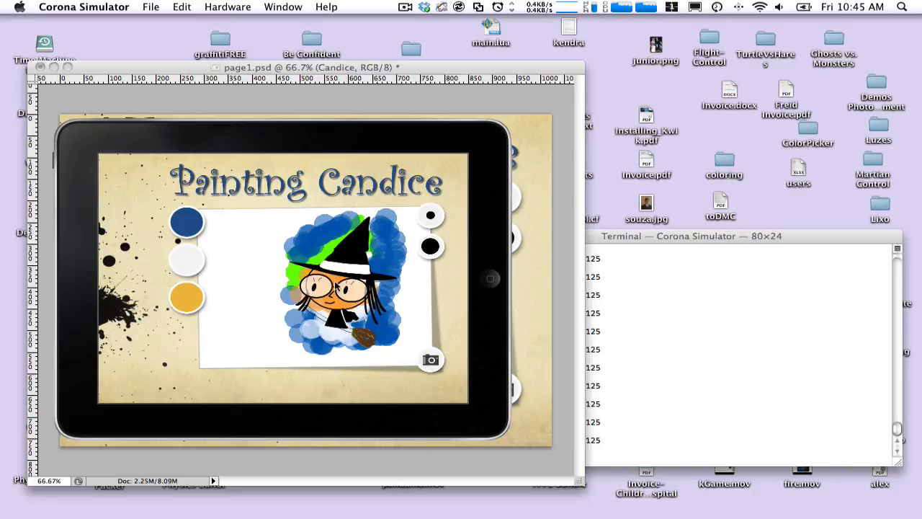
{"action": "left_click", "coordinate": [188, 264]}
{"action": "mouse_move", "coordinate": [321, 298]}
{"action": "left_mouse_down"}
{"action": "mouse_move", "coordinate": [358, 301]}
{"action": "mouse_move", "coordinate": [340, 304]}
{"action": "mouse_move", "coordinate": [354, 298]}
{"action": "mouse_move", "coordinate": [348, 285]}
{"action": "mouse_move", "coordinate": [309, 278]}
{"action": "mouse_move", "coordinate": [328, 307]}
{"action": "mouse_move", "coordinate": [332, 297]}
{"action": "left_mouse_up"}
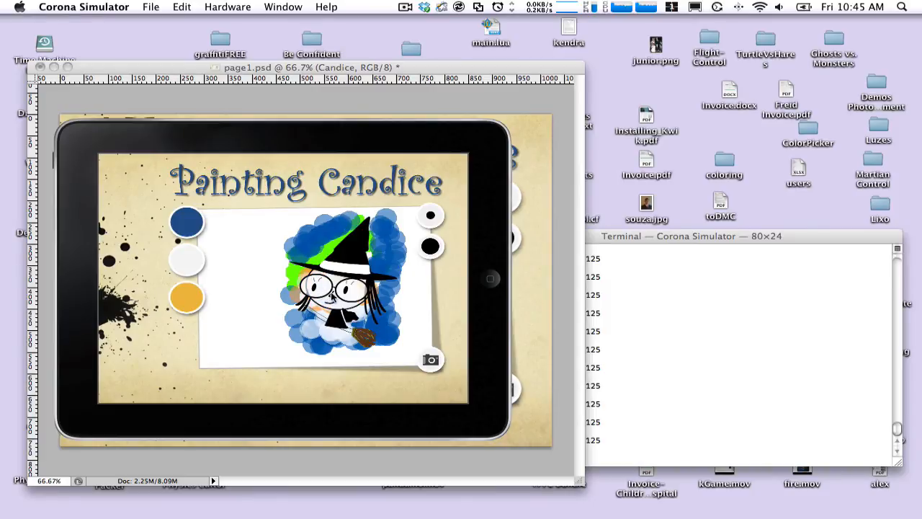
Save the painted page as a photo with the camera button and view Picture 2.jpg from the Desktop in Preview
{"action": "left_click", "coordinate": [431, 360]}
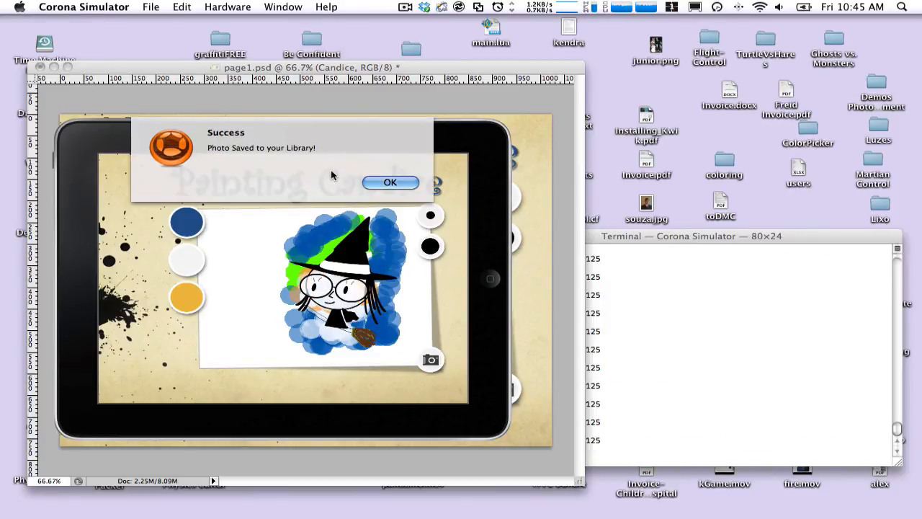
{"action": "left_click", "coordinate": [388, 183]}
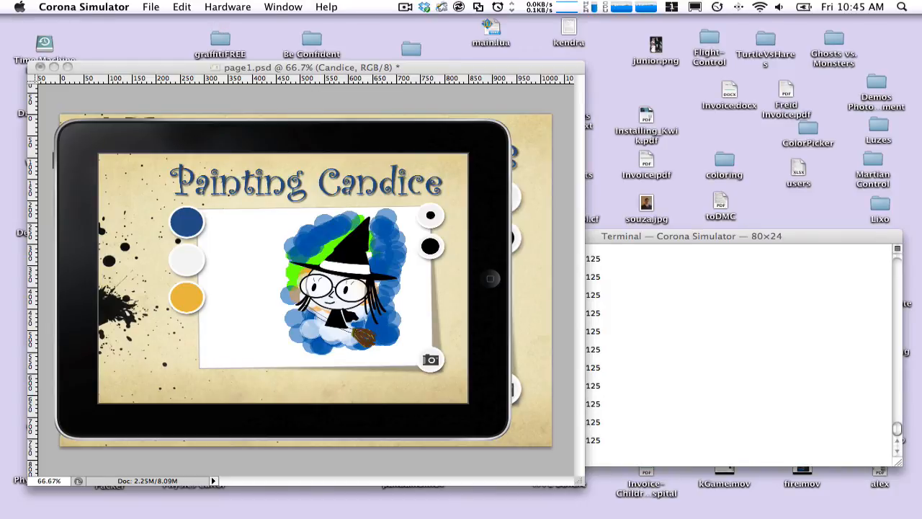
{"action": "key", "text": "super+Tab"}
{"action": "key", "text": "super+n"}
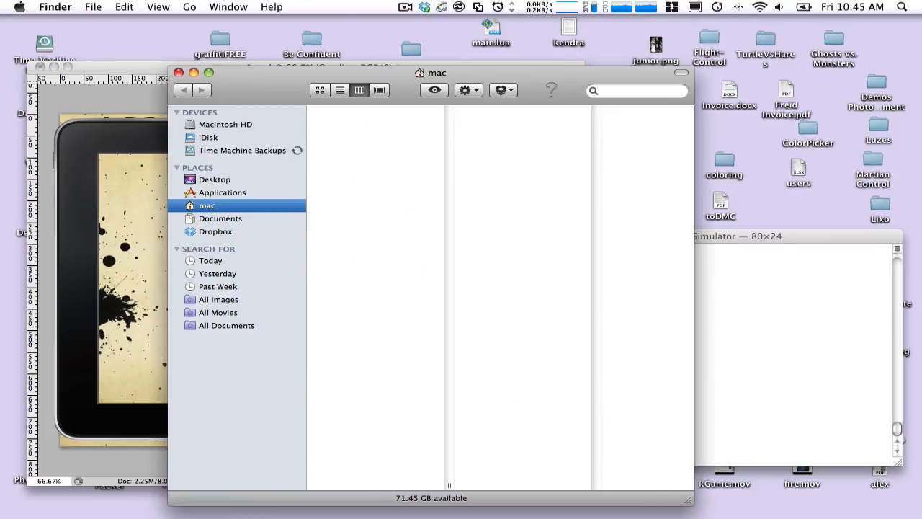
{"action": "left_click", "coordinate": [214, 181]}
{"action": "scroll", "coordinate": [382, 306], "scroll_direction": "down", "scroll_amount": 5}
{"action": "scroll", "coordinate": [382, 306], "scroll_direction": "down", "scroll_amount": 5}
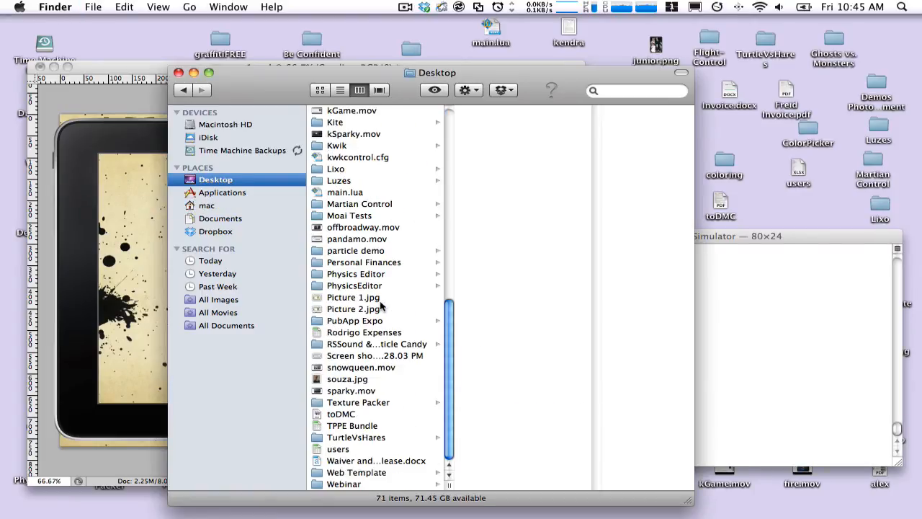
{"action": "left_click", "coordinate": [389, 356]}
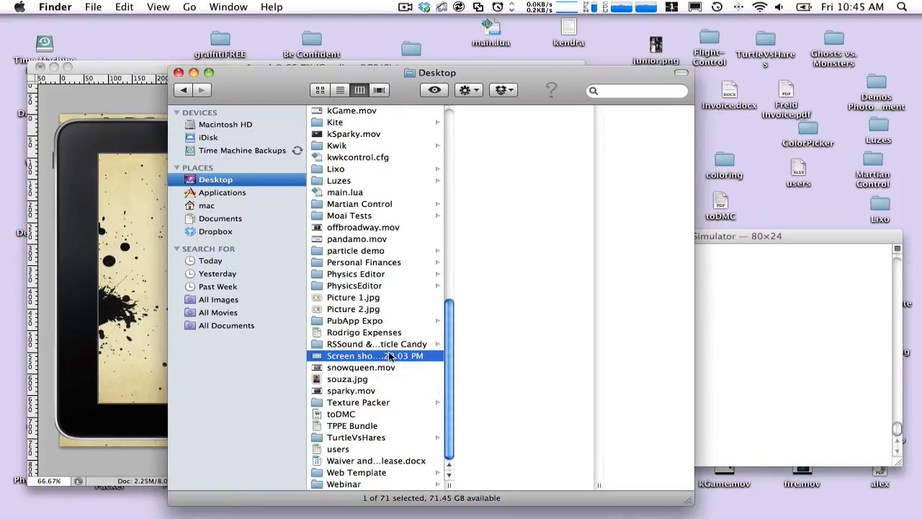
{"action": "left_click", "coordinate": [372, 309]}
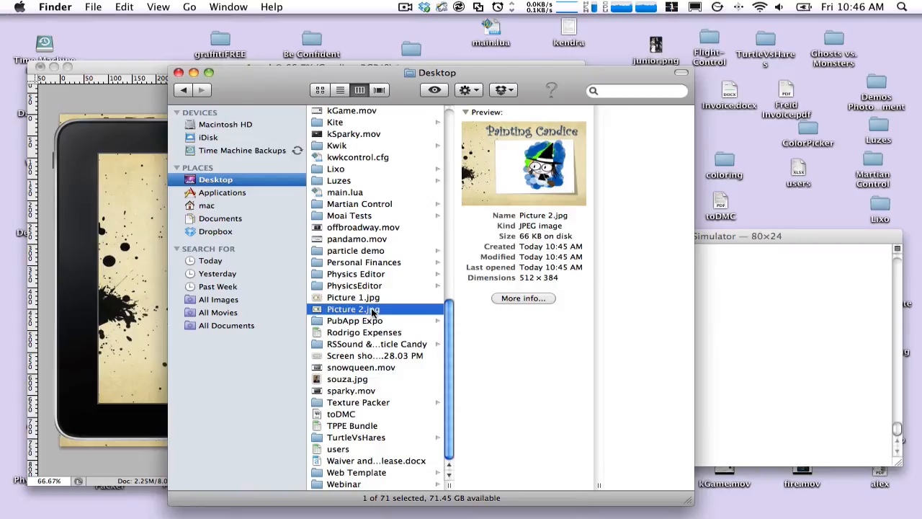
{"action": "double_click", "coordinate": [372, 309]}
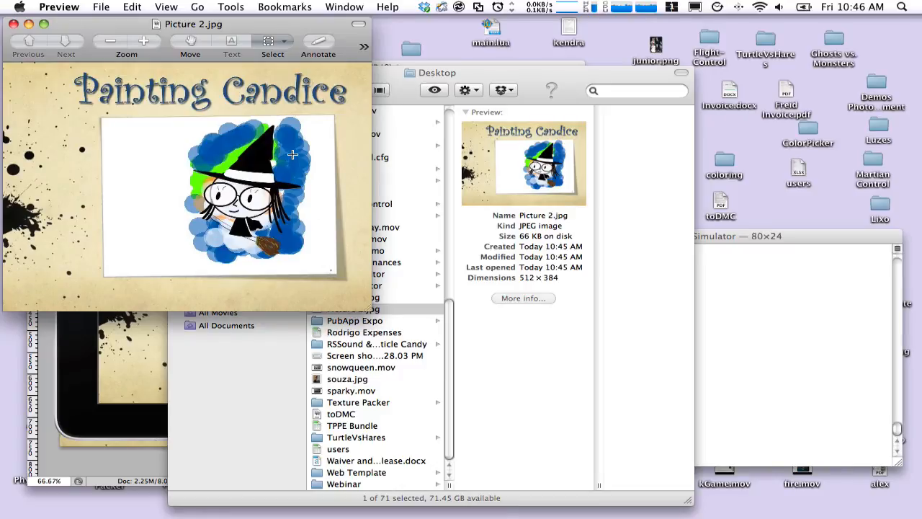
{"action": "left_click", "coordinate": [13, 25]}
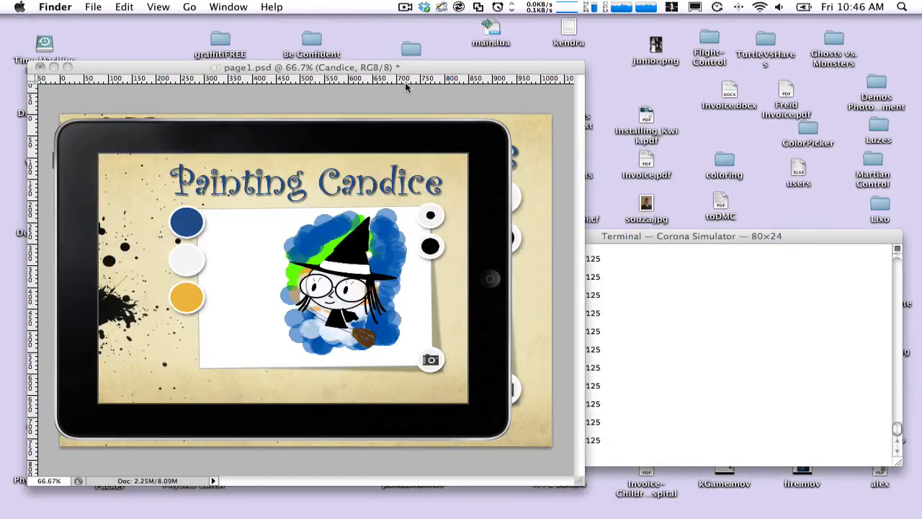
In Corona Simulator, paint an orange border around the witch over the blue strokes
{"action": "left_click", "coordinate": [253, 253]}
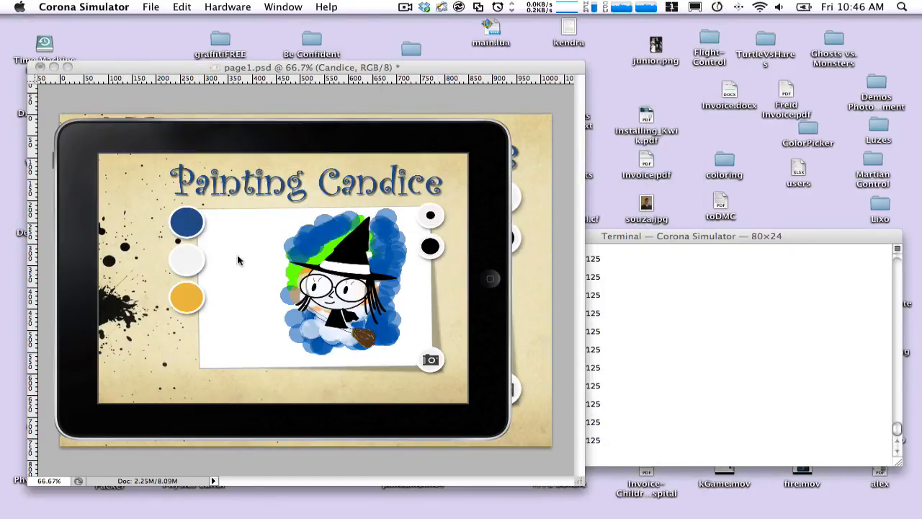
{"action": "left_click", "coordinate": [189, 301]}
{"action": "left_click", "coordinate": [296, 235]}
{"action": "mouse_move", "coordinate": [235, 242]}
{"action": "left_mouse_down"}
{"action": "mouse_move", "coordinate": [406, 349]}
{"action": "mouse_move", "coordinate": [411, 200]}
{"action": "mouse_move", "coordinate": [268, 220]}
{"action": "mouse_move", "coordinate": [276, 358]}
{"action": "mouse_move", "coordinate": [344, 326]}
{"action": "mouse_move", "coordinate": [333, 340]}
{"action": "mouse_move", "coordinate": [381, 343]}
{"action": "mouse_move", "coordinate": [333, 342]}
{"action": "mouse_move", "coordinate": [391, 343]}
{"action": "mouse_move", "coordinate": [364, 347]}
{"action": "left_mouse_up"}
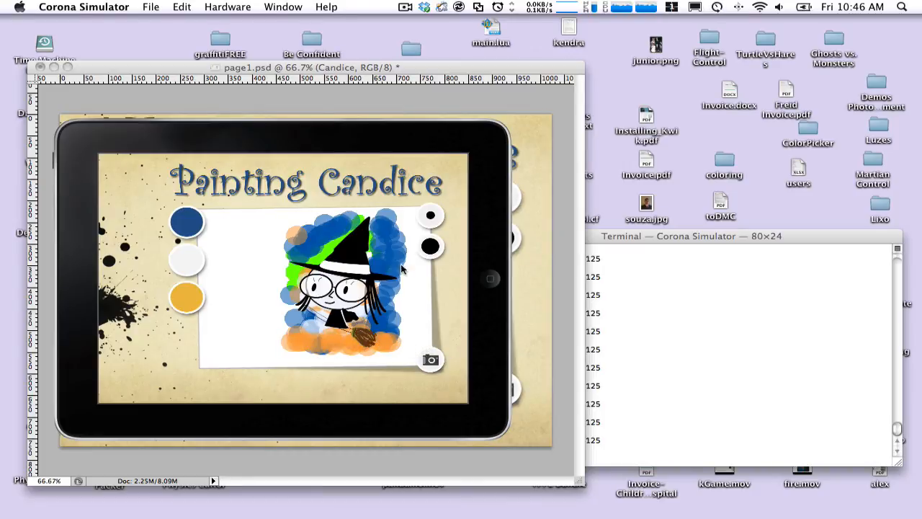
{"action": "mouse_move", "coordinate": [393, 282]}
{"action": "left_mouse_down"}
{"action": "mouse_move", "coordinate": [394, 332]}
{"action": "mouse_move", "coordinate": [397, 311]}
{"action": "left_mouse_up"}
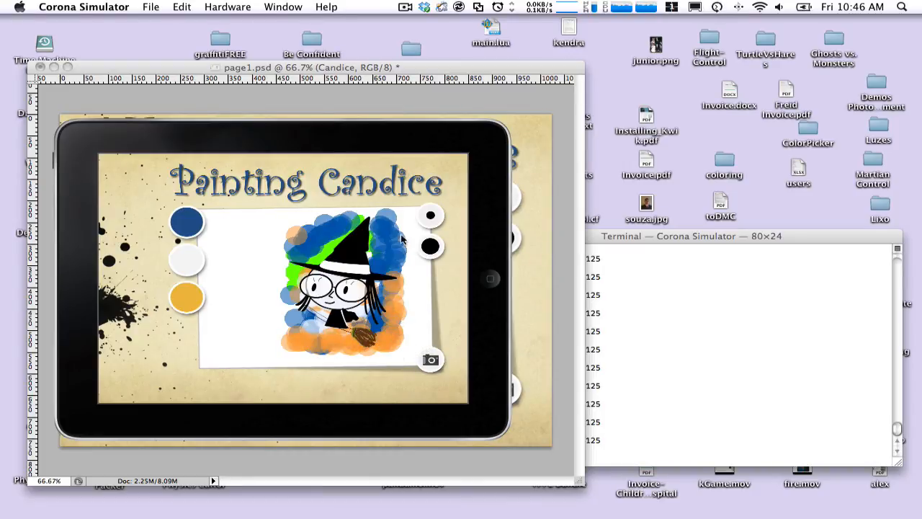
{"action": "left_click_drag", "start_coordinate": [396, 219], "coordinate": [396, 292]}
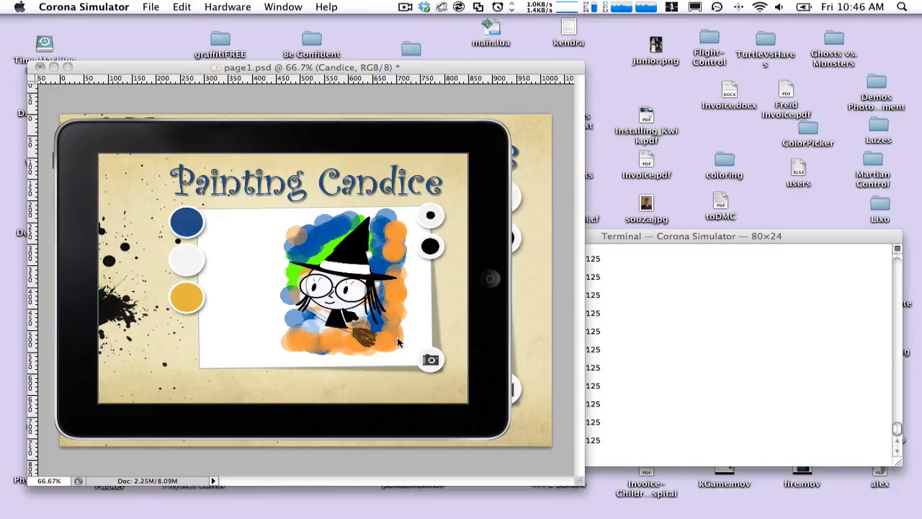
{"action": "mouse_move", "coordinate": [303, 229]}
{"action": "left_mouse_down"}
{"action": "mouse_move", "coordinate": [265, 215]}
{"action": "mouse_move", "coordinate": [405, 226]}
{"action": "mouse_move", "coordinate": [334, 214]}
{"action": "left_mouse_up"}
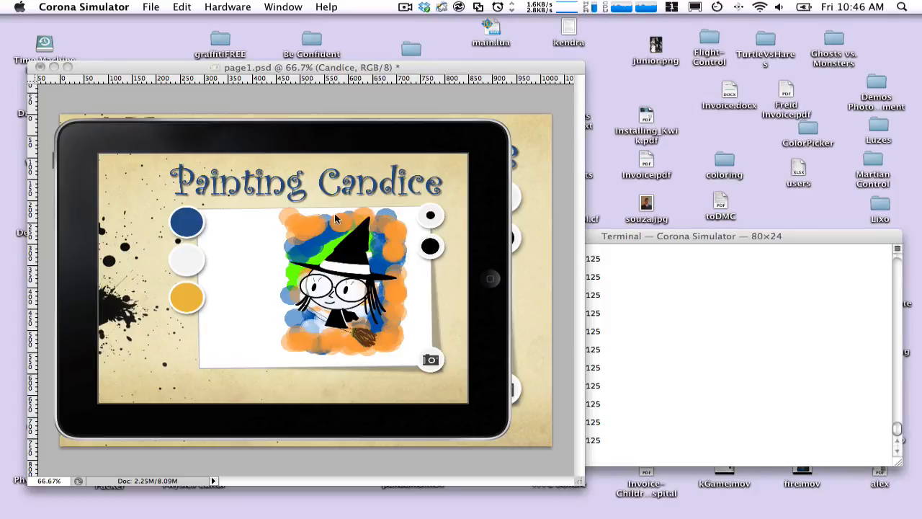
{"action": "left_click", "coordinate": [286, 211]}
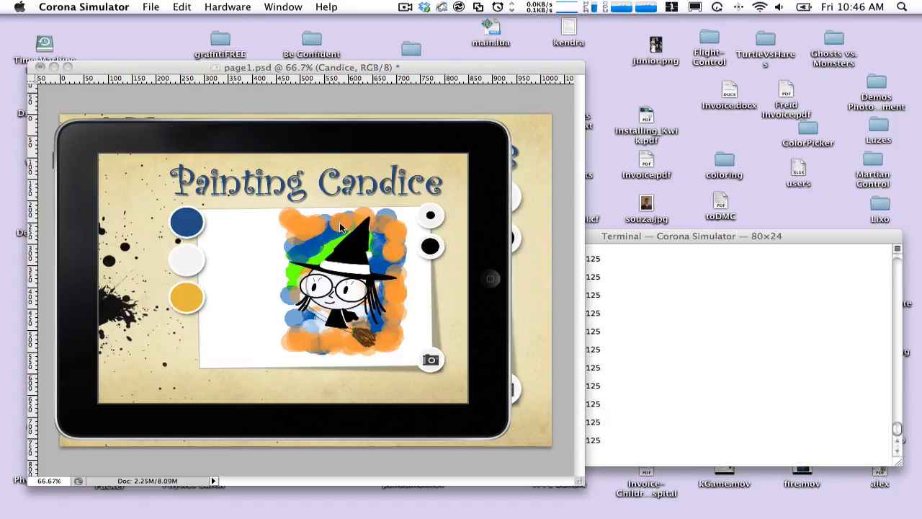
{"action": "left_click_drag", "start_coordinate": [284, 214], "coordinate": [319, 222]}
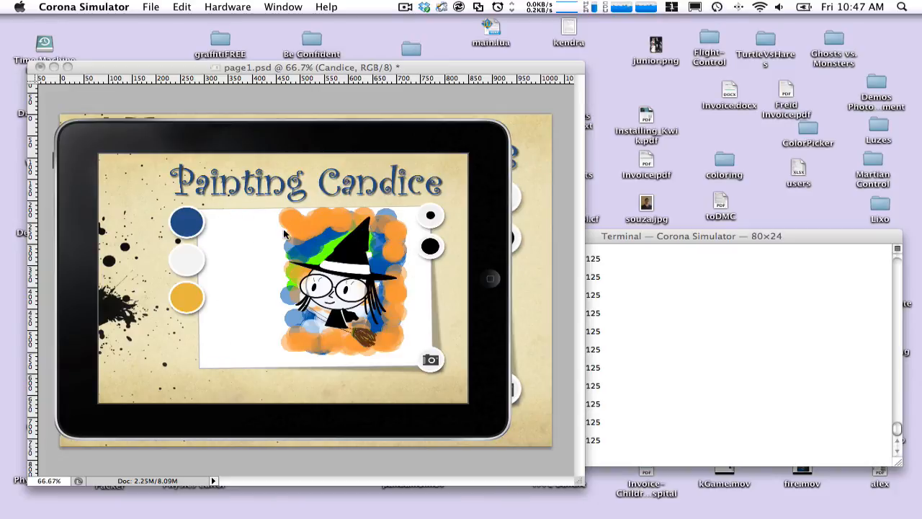
Switch to Photoshop, delete the Candice canvas component from the Kwik project, and set the Candice layer's opacity to 0%
{"action": "left_click", "coordinate": [334, 67]}
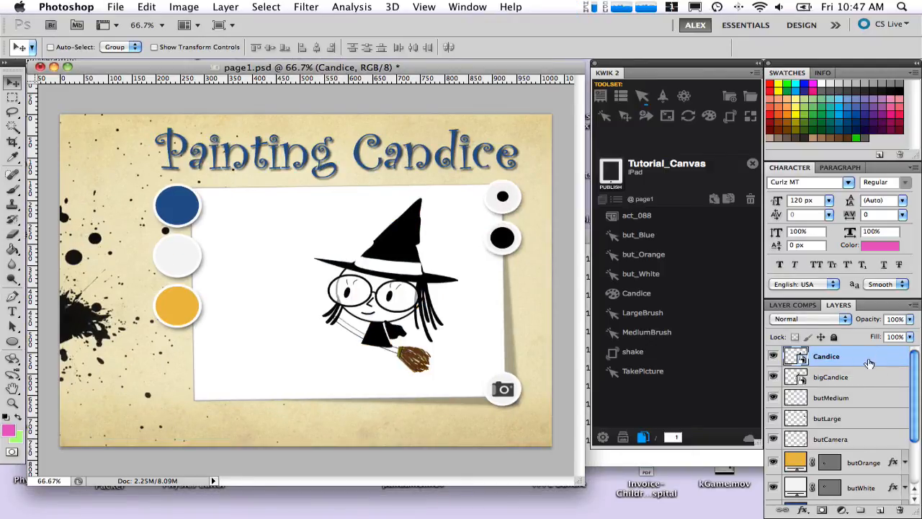
{"action": "left_click", "coordinate": [644, 295]}
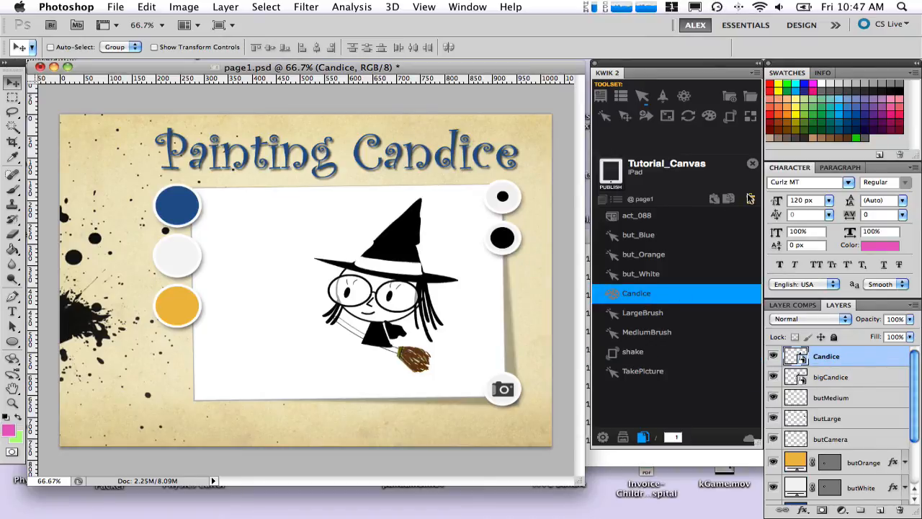
{"action": "left_click_drag", "start_coordinate": [640, 295], "coordinate": [750, 200]}
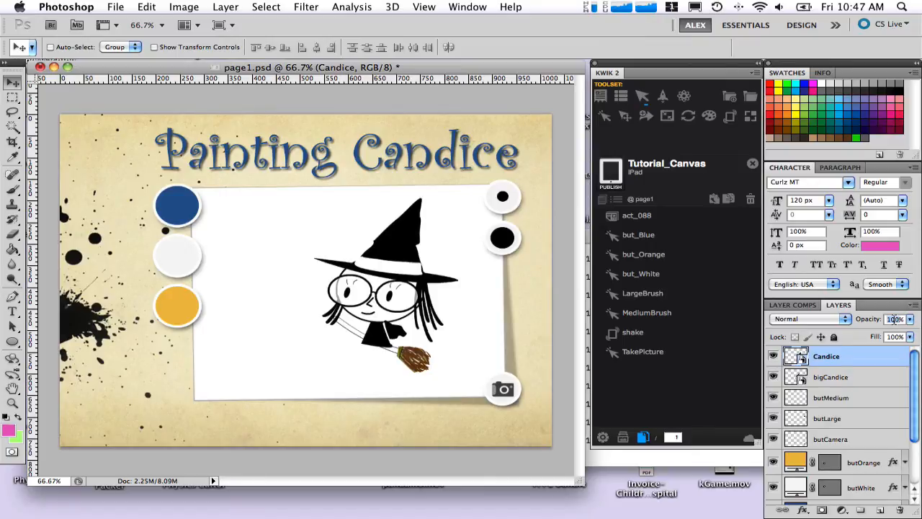
{"action": "type", "text": "0"}
{"action": "key", "text": "Return"}
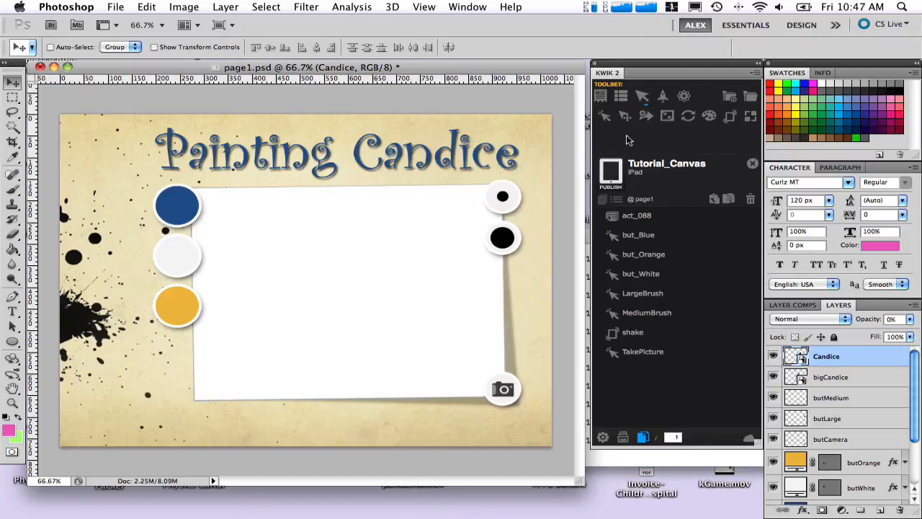
Rename the Candice layer as -Candice
{"action": "left_click", "coordinate": [600, 96]}
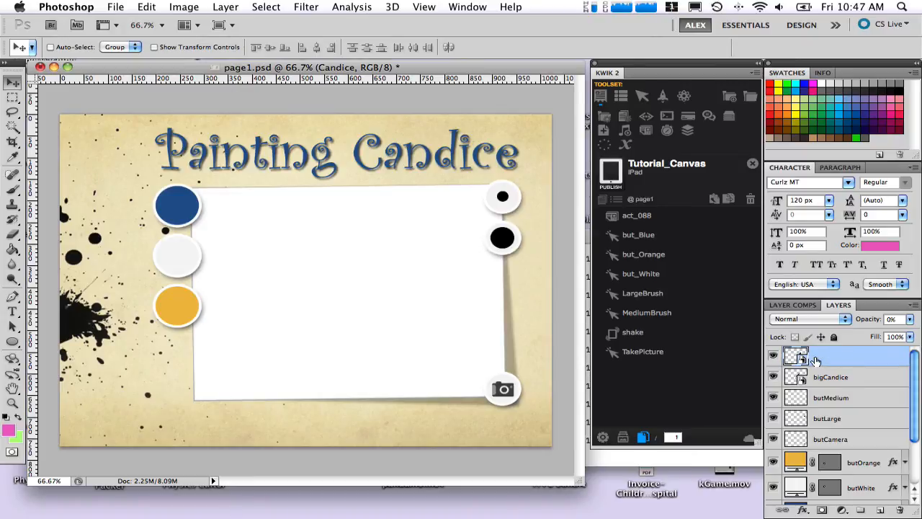
{"action": "left_click", "coordinate": [816, 356]}
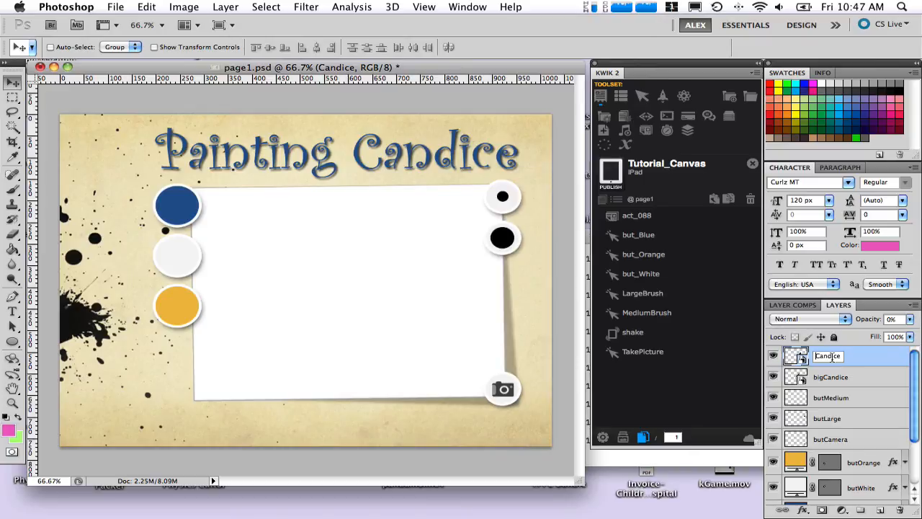
{"action": "type", "text": "-"}
Set the bigCandice layer's opacity to 100%
{"action": "left_click", "coordinate": [862, 371]}
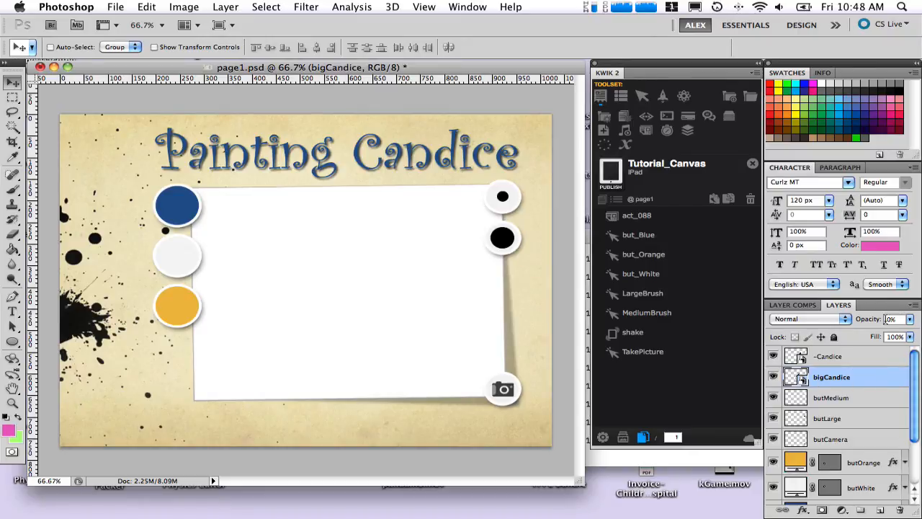
{"action": "left_click_drag", "start_coordinate": [886, 319], "coordinate": [892, 319]}
{"action": "type", "text": "100"}
{"action": "key", "text": "Return"}
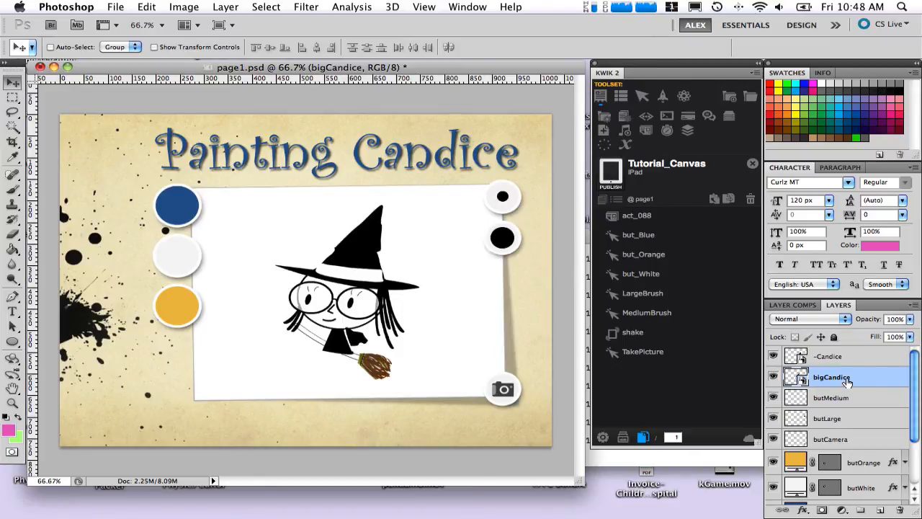
Examine the bigCandice layer's transform bounds with the back layer shown and with it hidden, leaving the artwork's size as is
{"action": "key", "text": "super+t"}
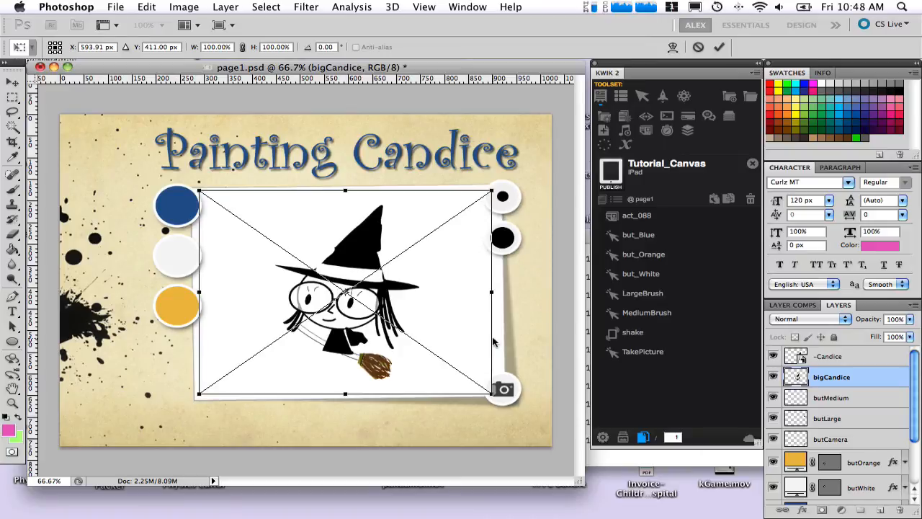
{"action": "left_click", "coordinate": [915, 471]}
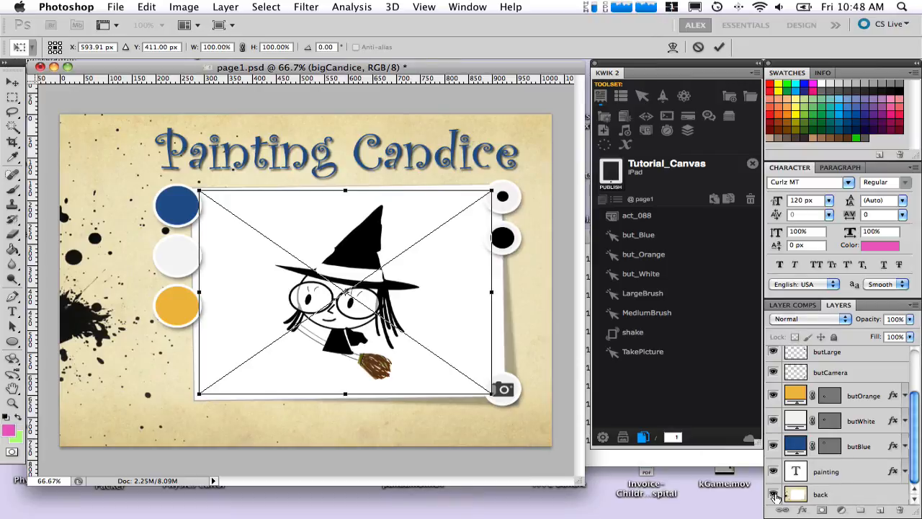
{"action": "left_click", "coordinate": [718, 48]}
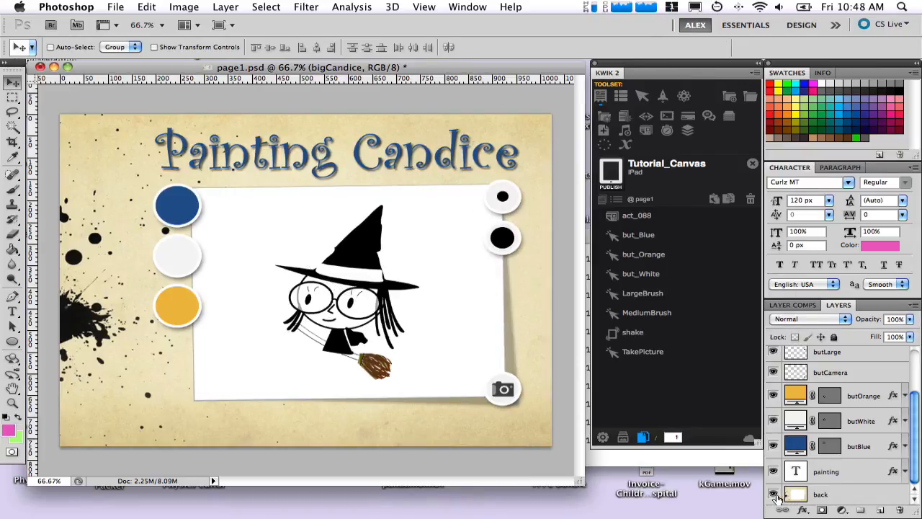
{"action": "left_click", "coordinate": [774, 494]}
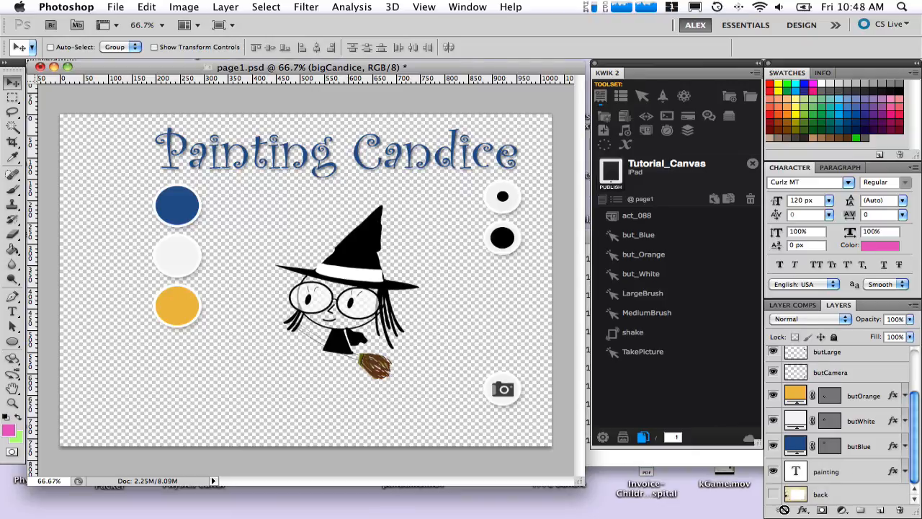
{"action": "key", "text": "super+t"}
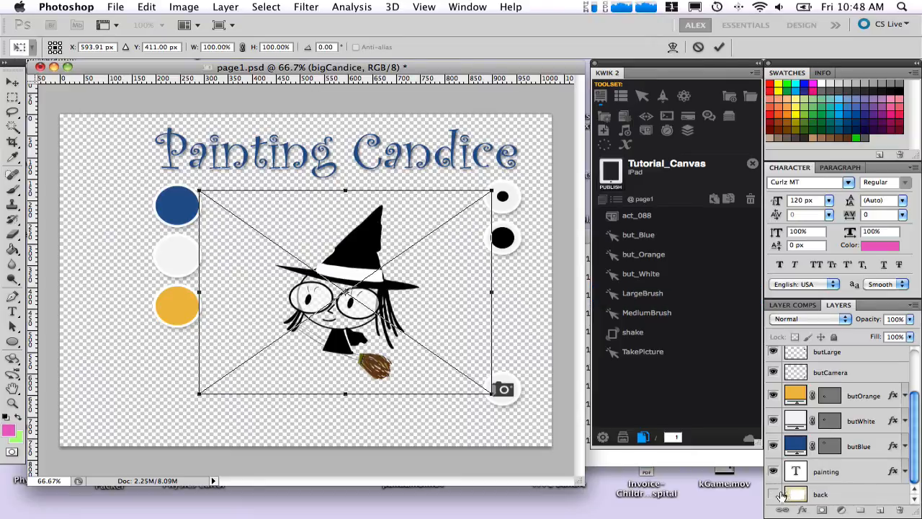
{"action": "left_click", "coordinate": [719, 47]}
{"action": "left_click", "coordinate": [774, 495]}
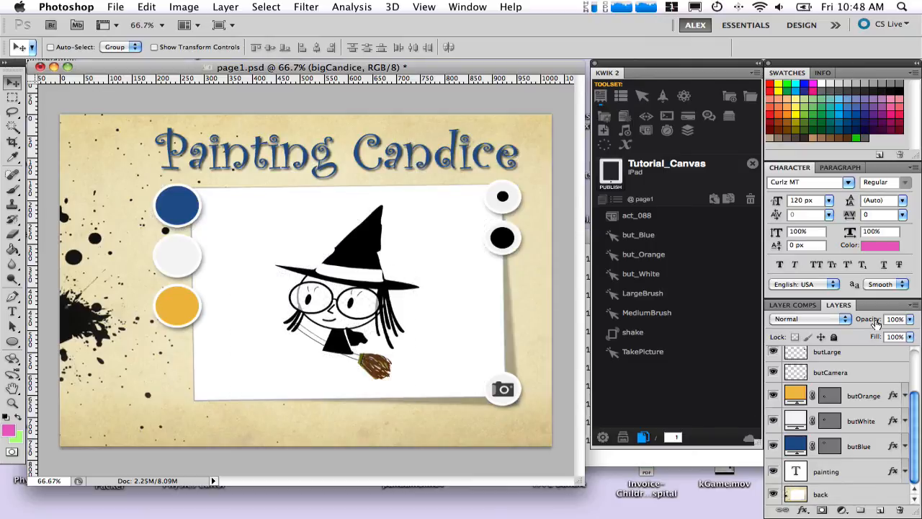
{"action": "scroll", "coordinate": [902, 379], "scroll_direction": "up", "scroll_amount": 3}
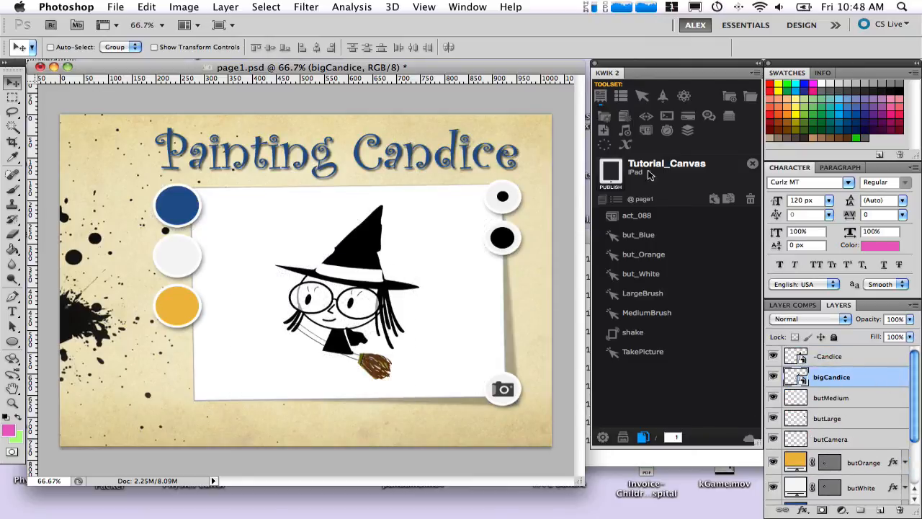
Add a canvas to the bigCandice layer with a 25 px brush and the red brush color 218, 49, 0
{"action": "left_click", "coordinate": [641, 97]}
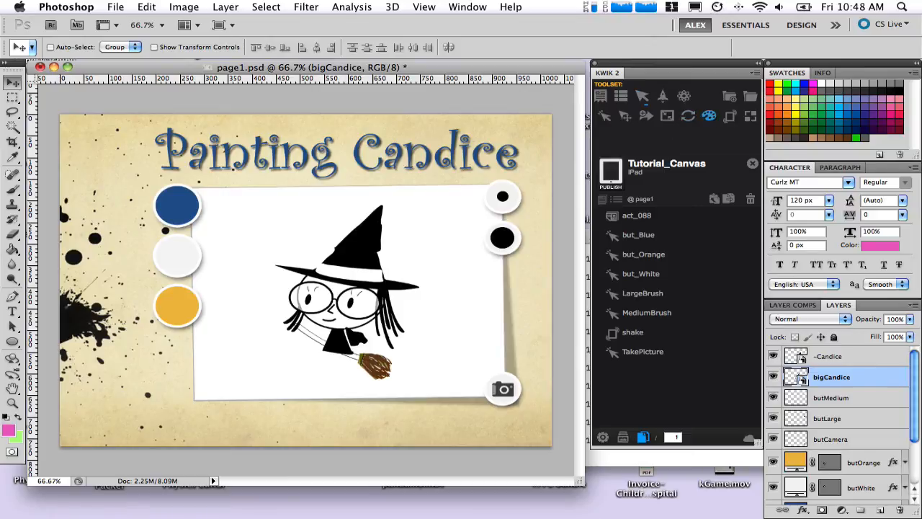
{"action": "left_click", "coordinate": [710, 116]}
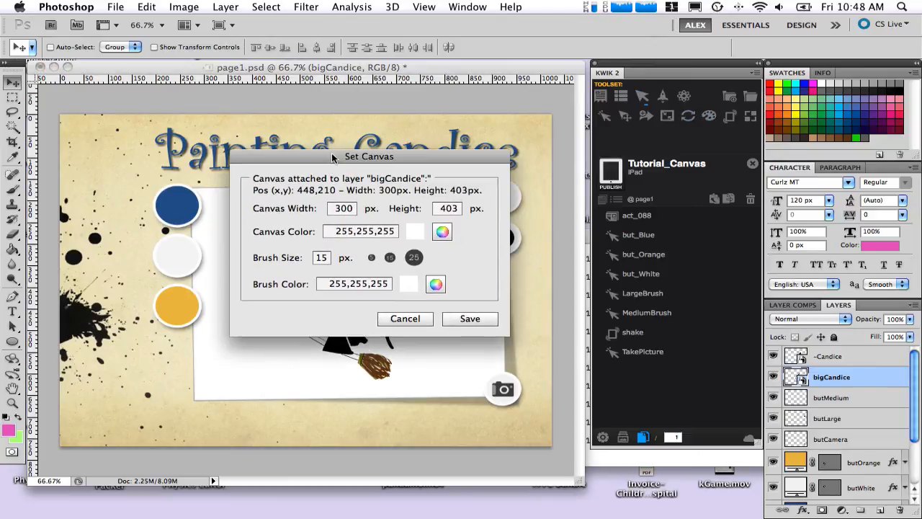
{"action": "double_click", "coordinate": [321, 259]}
{"action": "left_click", "coordinate": [436, 284]}
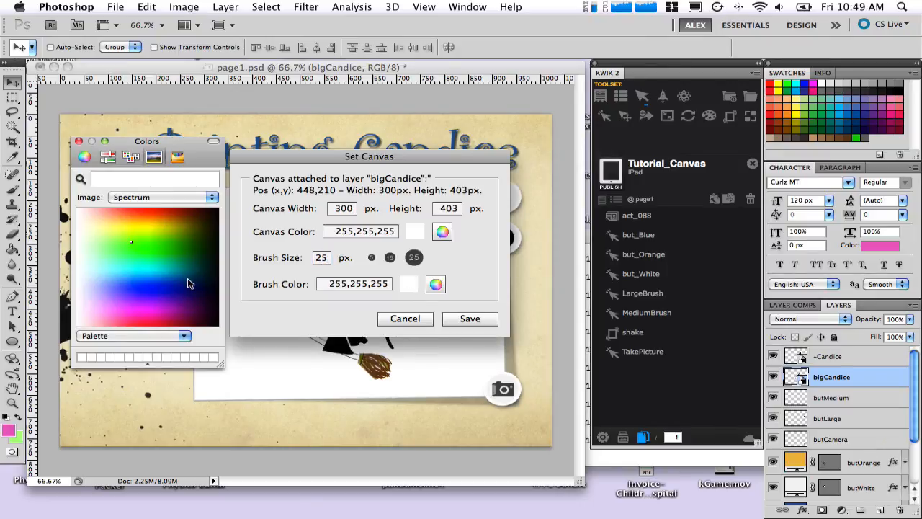
{"action": "left_click", "coordinate": [162, 213]}
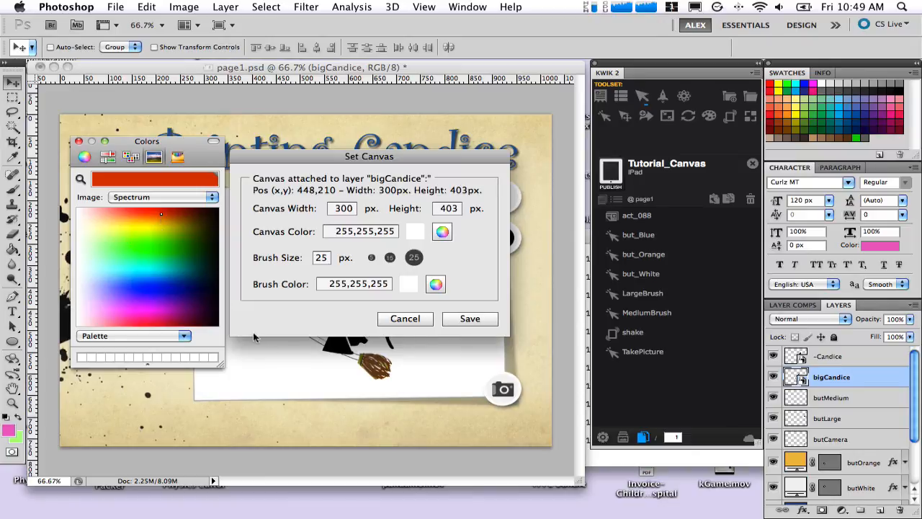
{"action": "left_click", "coordinate": [80, 142]}
{"action": "left_click", "coordinate": [472, 320]}
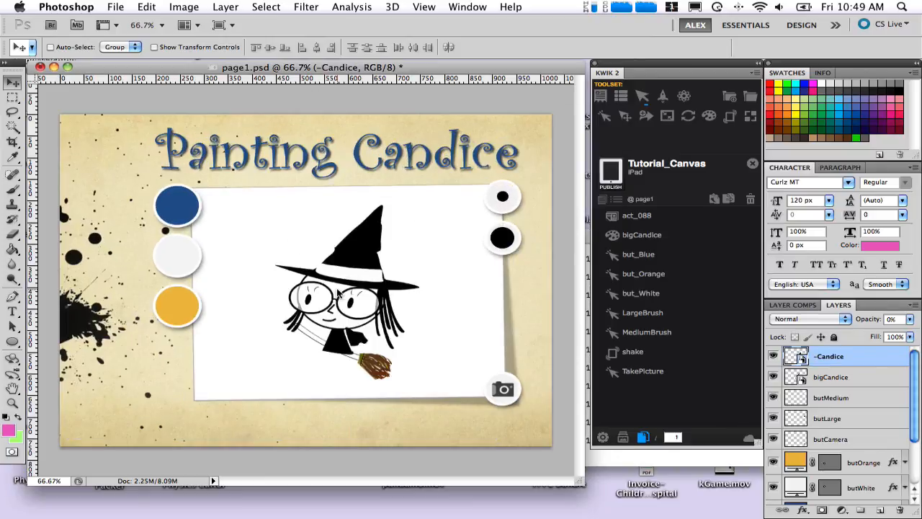
Finish publishing the project and test the red brush over and around the witch in Corona Simulator
{"action": "left_click", "coordinate": [566, 206]}
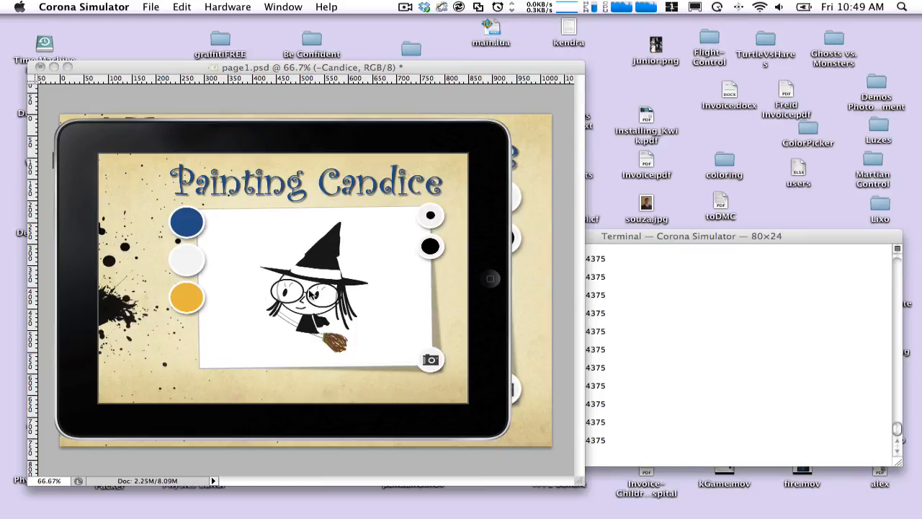
{"action": "mouse_move", "coordinate": [282, 289]}
{"action": "left_mouse_down"}
{"action": "mouse_move", "coordinate": [304, 291]}
{"action": "mouse_move", "coordinate": [245, 328]}
{"action": "mouse_move", "coordinate": [266, 328]}
{"action": "mouse_move", "coordinate": [302, 353]}
{"action": "mouse_move", "coordinate": [363, 321]}
{"action": "mouse_move", "coordinate": [357, 288]}
{"action": "mouse_move", "coordinate": [252, 256]}
{"action": "mouse_move", "coordinate": [277, 230]}
{"action": "mouse_move", "coordinate": [274, 320]}
{"action": "mouse_move", "coordinate": [291, 260]}
{"action": "mouse_move", "coordinate": [247, 231]}
{"action": "mouse_move", "coordinate": [345, 261]}
{"action": "mouse_move", "coordinate": [307, 306]}
{"action": "left_mouse_up"}
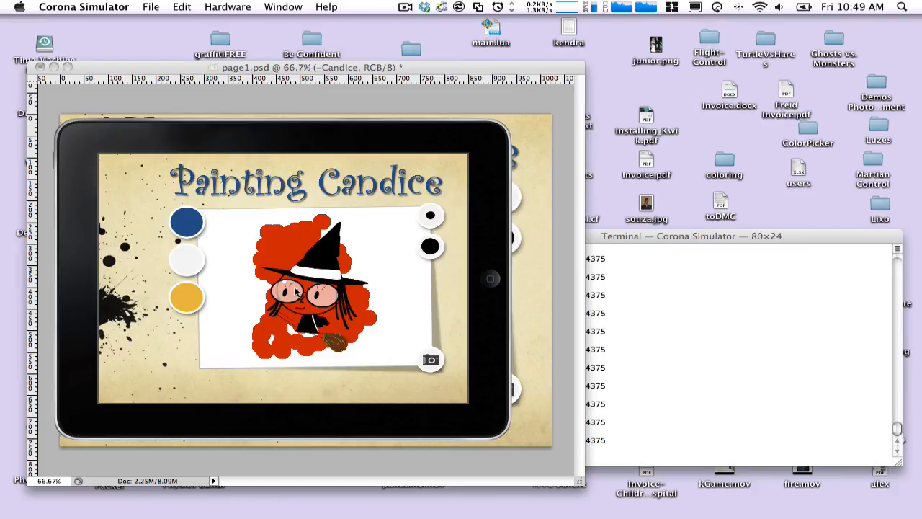
Switch to Photoshop and resize the bigCandice canvas to 500 px wide and 450 px high
{"action": "left_click", "coordinate": [356, 68]}
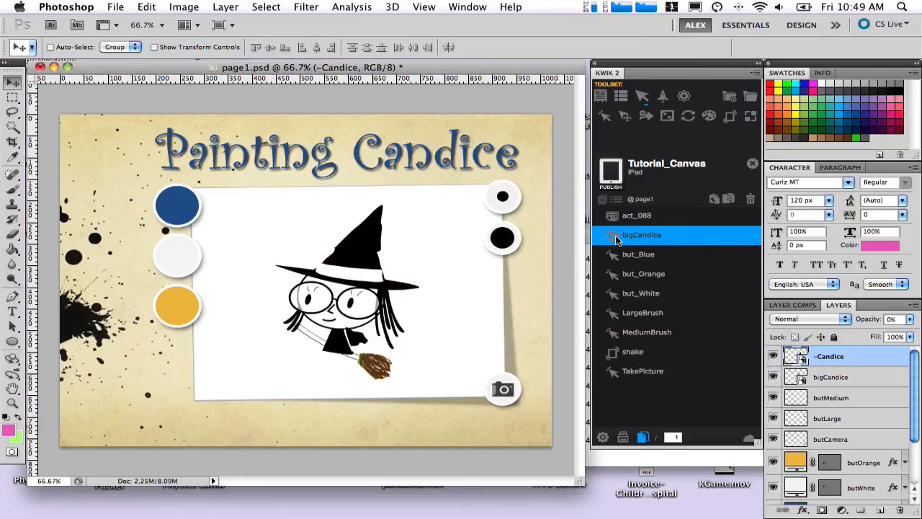
{"action": "left_click", "coordinate": [634, 235]}
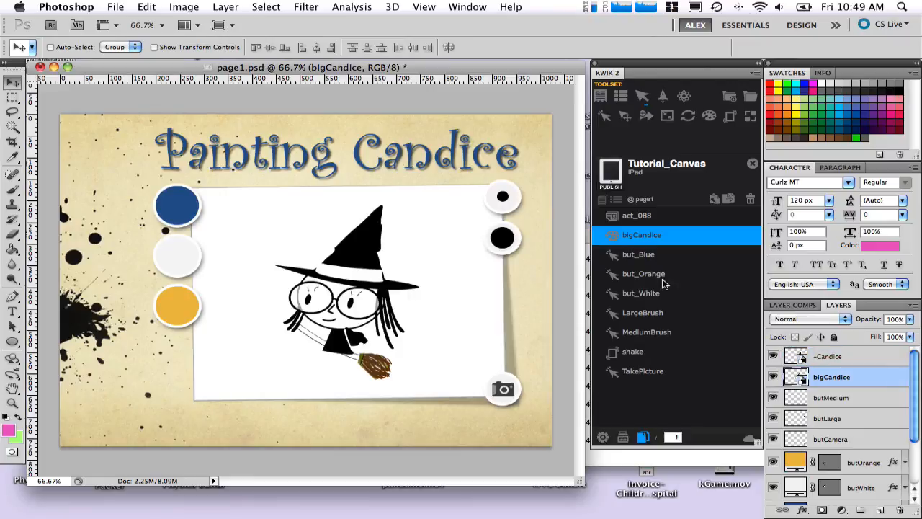
{"action": "left_click_drag", "start_coordinate": [481, 97], "coordinate": [414, 144]}
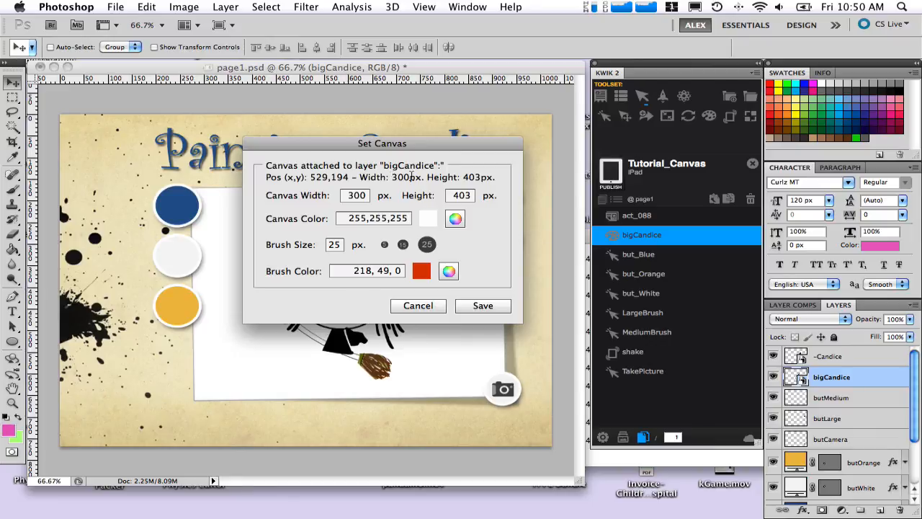
{"action": "double_click", "coordinate": [477, 177]}
{"action": "mouse_move", "coordinate": [431, 142]}
{"action": "left_mouse_down"}
{"action": "mouse_move", "coordinate": [521, 38]}
{"action": "mouse_move", "coordinate": [493, 2]}
{"action": "mouse_move", "coordinate": [428, 1]}
{"action": "mouse_move", "coordinate": [580, 61]}
{"action": "mouse_move", "coordinate": [482, 111]}
{"action": "left_mouse_up"}
{"action": "double_click", "coordinate": [405, 170]}
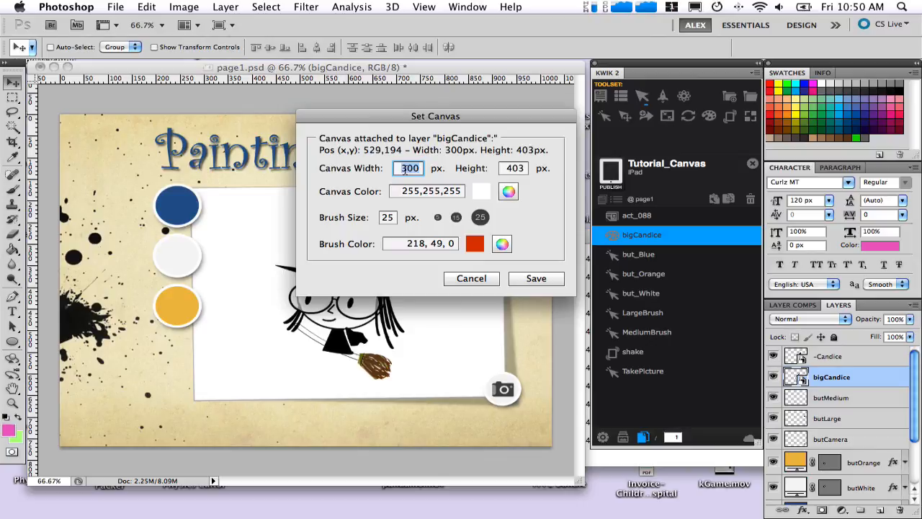
{"action": "type", "text": "250"}
{"action": "key", "text": "Tab"}
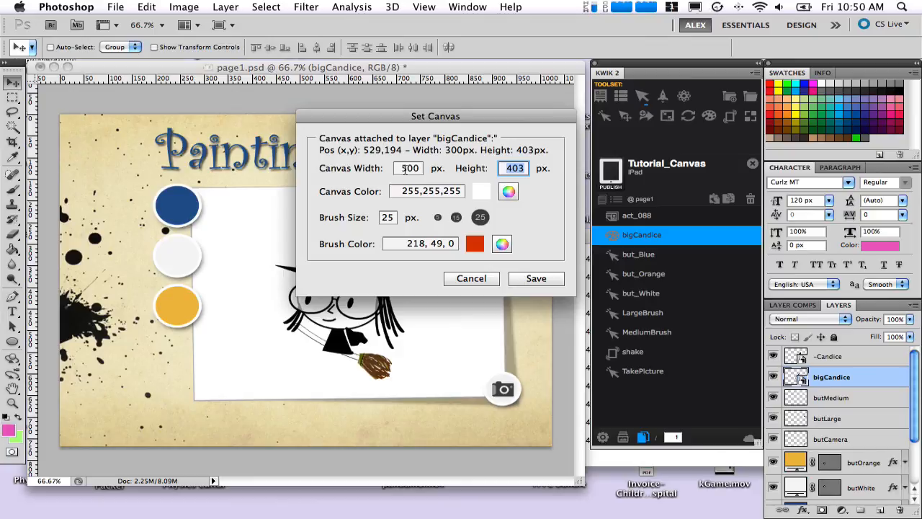
{"action": "type", "text": "4"}
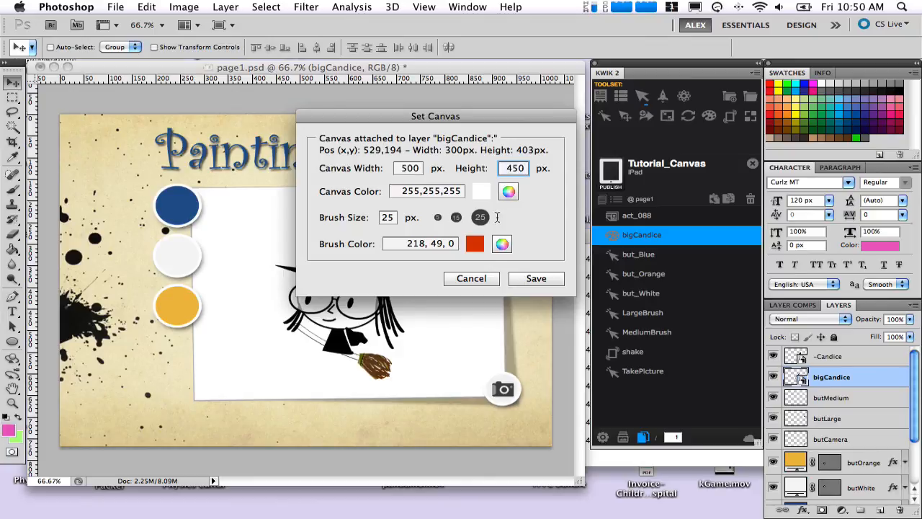
{"action": "left_click", "coordinate": [535, 280]}
{"action": "left_click", "coordinate": [531, 278]}
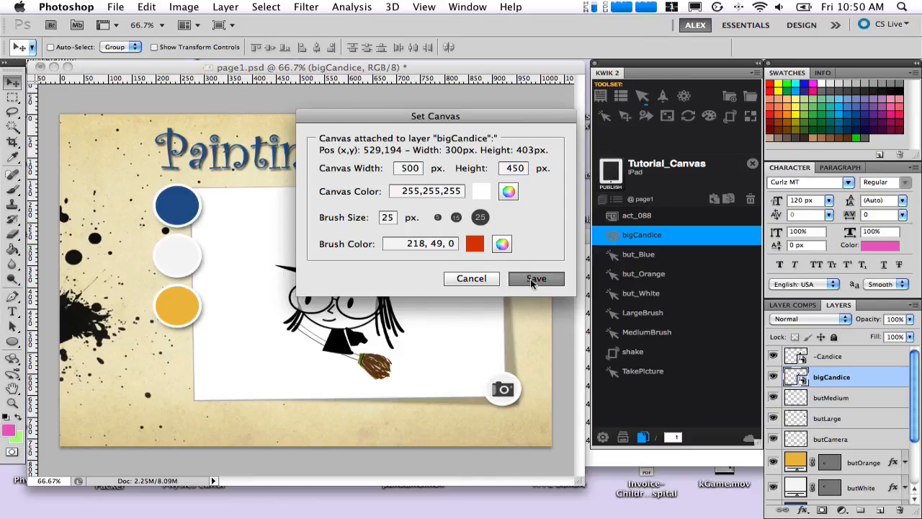
Publish the project again and paint red strokes across the whole white sheet in Corona Simulator
{"action": "left_click", "coordinate": [612, 176]}
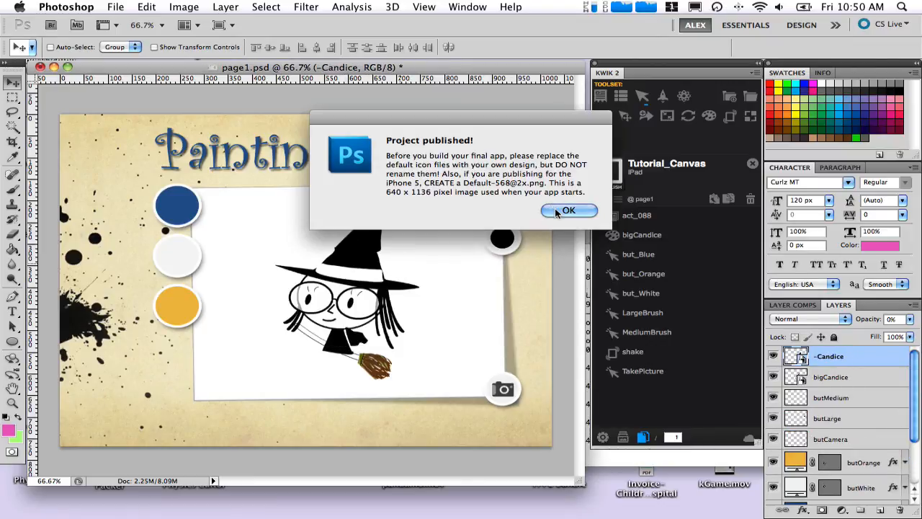
{"action": "left_click", "coordinate": [569, 210]}
{"action": "mouse_move", "coordinate": [345, 286]}
{"action": "left_mouse_down"}
{"action": "mouse_move", "coordinate": [211, 291]}
{"action": "mouse_move", "coordinate": [388, 285]}
{"action": "mouse_move", "coordinate": [418, 294]}
{"action": "mouse_move", "coordinate": [410, 195]}
{"action": "mouse_move", "coordinate": [389, 310]}
{"action": "mouse_move", "coordinate": [400, 374]}
{"action": "mouse_move", "coordinate": [399, 313]}
{"action": "mouse_move", "coordinate": [307, 350]}
{"action": "mouse_move", "coordinate": [351, 354]}
{"action": "mouse_move", "coordinate": [237, 355]}
{"action": "mouse_move", "coordinate": [251, 252]}
{"action": "mouse_move", "coordinate": [229, 329]}
{"action": "mouse_move", "coordinate": [227, 227]}
{"action": "mouse_move", "coordinate": [448, 234]}
{"action": "mouse_move", "coordinate": [248, 221]}
{"action": "mouse_move", "coordinate": [357, 218]}
{"action": "mouse_move", "coordinate": [343, 216]}
{"action": "mouse_move", "coordinate": [249, 216]}
{"action": "mouse_move", "coordinate": [273, 241]}
{"action": "mouse_move", "coordinate": [346, 248]}
{"action": "mouse_move", "coordinate": [352, 269]}
{"action": "mouse_move", "coordinate": [243, 321]}
{"action": "mouse_move", "coordinate": [348, 333]}
{"action": "left_mouse_up"}
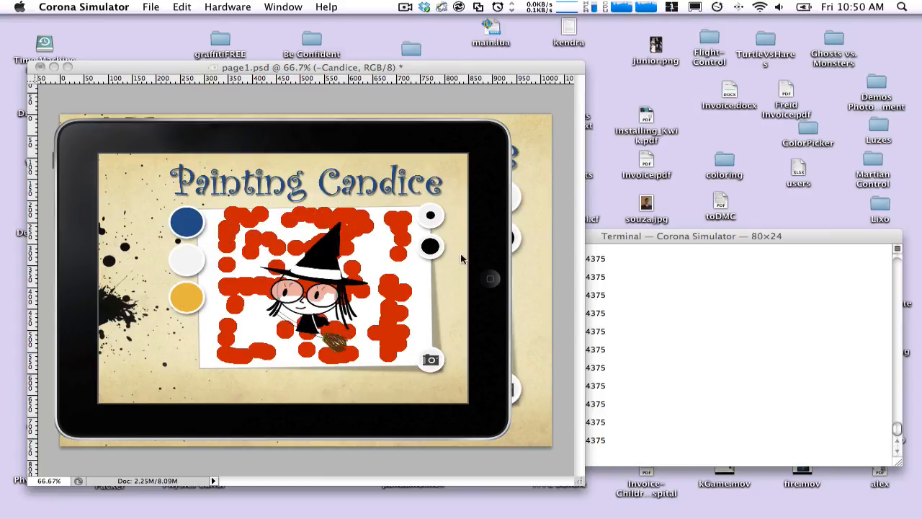
{"action": "mouse_move", "coordinate": [402, 283]}
{"action": "left_mouse_down"}
{"action": "mouse_move", "coordinate": [379, 301]}
{"action": "mouse_move", "coordinate": [354, 283]}
{"action": "mouse_move", "coordinate": [290, 315]}
{"action": "mouse_move", "coordinate": [206, 309]}
{"action": "left_mouse_up"}
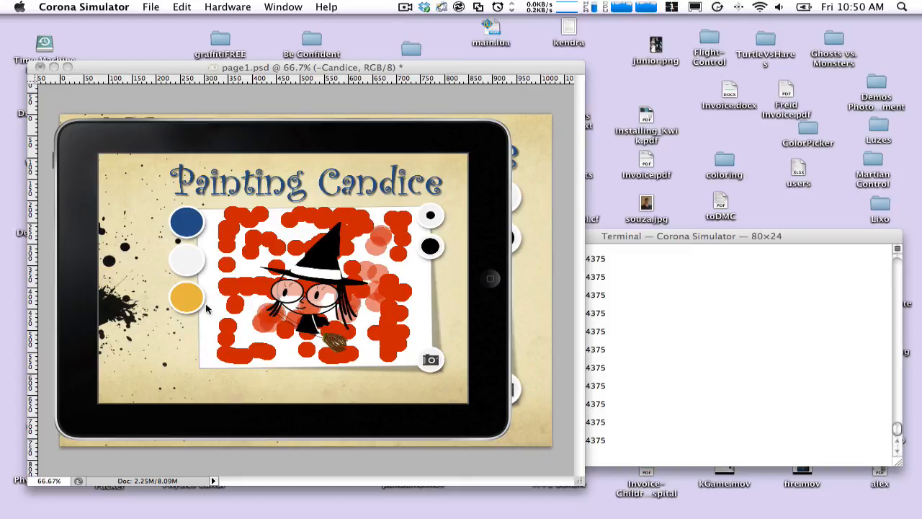
{"action": "mouse_move", "coordinate": [340, 292]}
{"action": "left_mouse_down"}
{"action": "mouse_move", "coordinate": [281, 289]}
{"action": "mouse_move", "coordinate": [276, 264]}
{"action": "mouse_move", "coordinate": [321, 230]}
{"action": "left_mouse_up"}
Test the large brush and the orange, blue and white colors by painting on the enlarged canvas
{"action": "left_click", "coordinate": [429, 247]}
{"action": "left_click", "coordinate": [183, 293]}
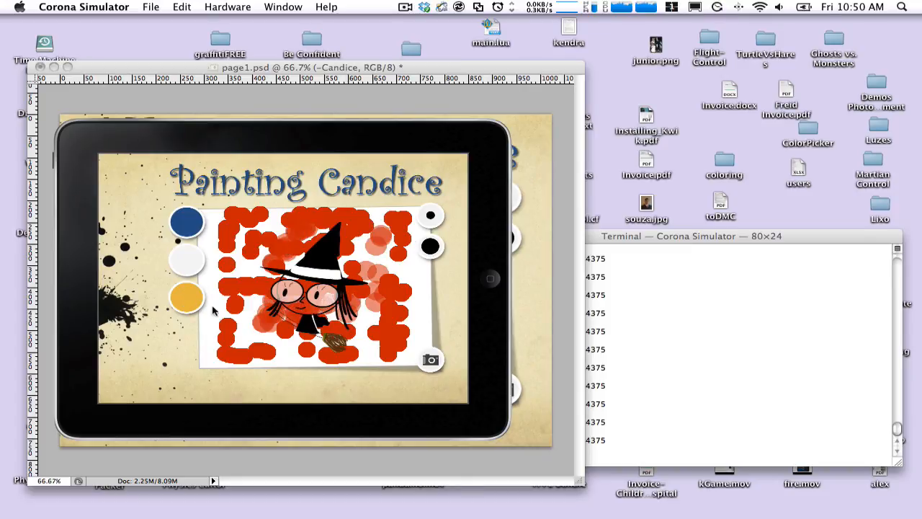
{"action": "left_click", "coordinate": [241, 321]}
{"action": "mouse_move", "coordinate": [240, 325]}
{"action": "left_mouse_down"}
{"action": "mouse_move", "coordinate": [263, 341]}
{"action": "mouse_move", "coordinate": [301, 348]}
{"action": "mouse_move", "coordinate": [371, 338]}
{"action": "mouse_move", "coordinate": [366, 326]}
{"action": "mouse_move", "coordinate": [407, 283]}
{"action": "mouse_move", "coordinate": [407, 262]}
{"action": "mouse_move", "coordinate": [326, 228]}
{"action": "mouse_move", "coordinate": [206, 237]}
{"action": "mouse_move", "coordinate": [194, 227]}
{"action": "mouse_move", "coordinate": [277, 252]}
{"action": "mouse_move", "coordinate": [256, 254]}
{"action": "mouse_move", "coordinate": [252, 245]}
{"action": "mouse_move", "coordinate": [255, 273]}
{"action": "mouse_move", "coordinate": [364, 339]}
{"action": "mouse_move", "coordinate": [390, 306]}
{"action": "mouse_move", "coordinate": [373, 248]}
{"action": "mouse_move", "coordinate": [385, 309]}
{"action": "mouse_move", "coordinate": [357, 237]}
{"action": "mouse_move", "coordinate": [364, 325]}
{"action": "mouse_move", "coordinate": [343, 308]}
{"action": "mouse_move", "coordinate": [253, 287]}
{"action": "mouse_move", "coordinate": [310, 319]}
{"action": "mouse_move", "coordinate": [317, 297]}
{"action": "mouse_move", "coordinate": [292, 283]}
{"action": "mouse_move", "coordinate": [341, 286]}
{"action": "mouse_move", "coordinate": [296, 304]}
{"action": "mouse_move", "coordinate": [312, 313]}
{"action": "mouse_move", "coordinate": [335, 299]}
{"action": "mouse_move", "coordinate": [290, 281]}
{"action": "left_mouse_up"}
{"action": "left_click", "coordinate": [189, 225]}
{"action": "left_click", "coordinate": [186, 258]}
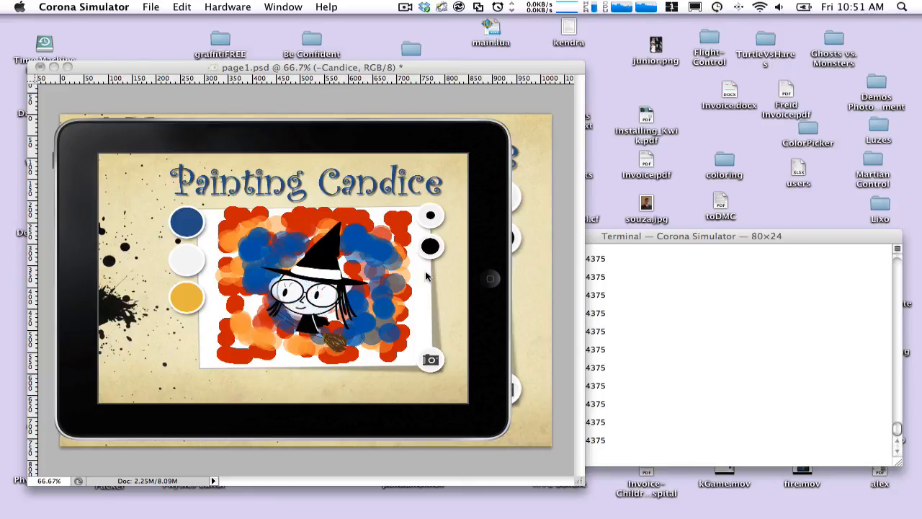
Clear the painting by simulating a device shake, and switch back to Photoshop
{"action": "left_click", "coordinate": [266, 7]}
{"action": "mouse_move", "coordinate": [229, 7]}
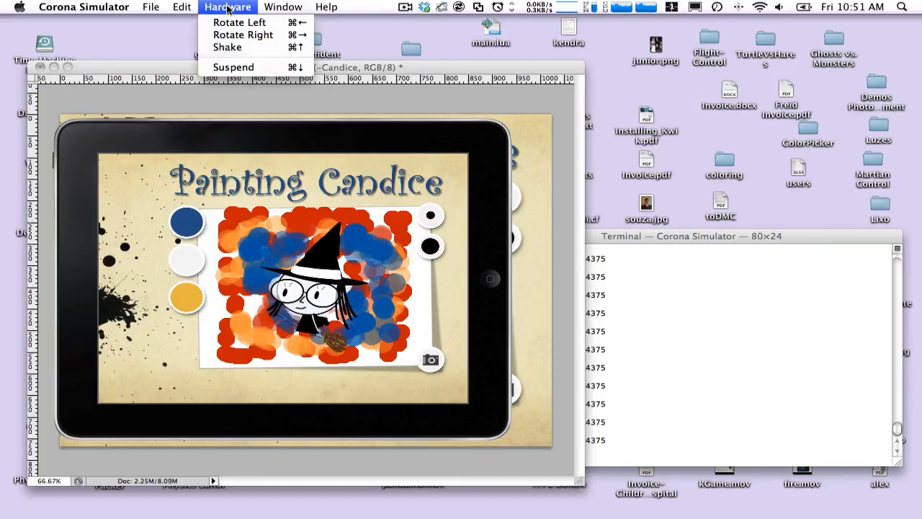
{"action": "left_click", "coordinate": [276, 49]}
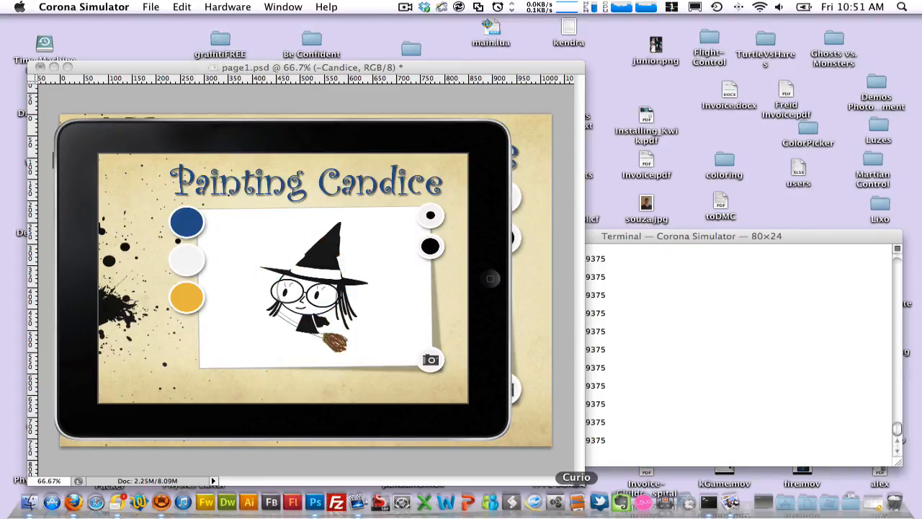
{"action": "left_click", "coordinate": [344, 64]}
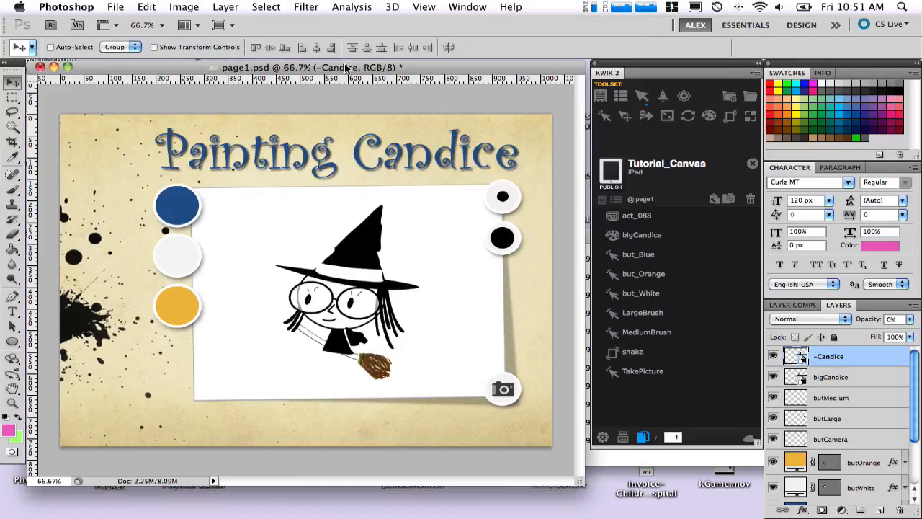